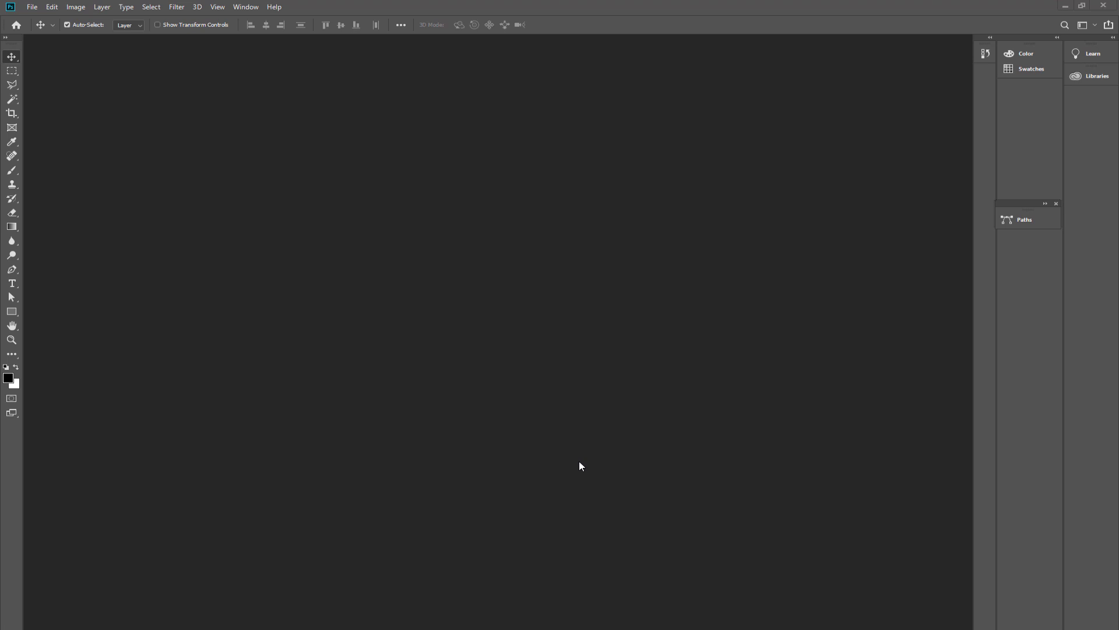
# - Start a new document from the Print Letter preset and show the Width unit list
pyautogui.click(32, 7)
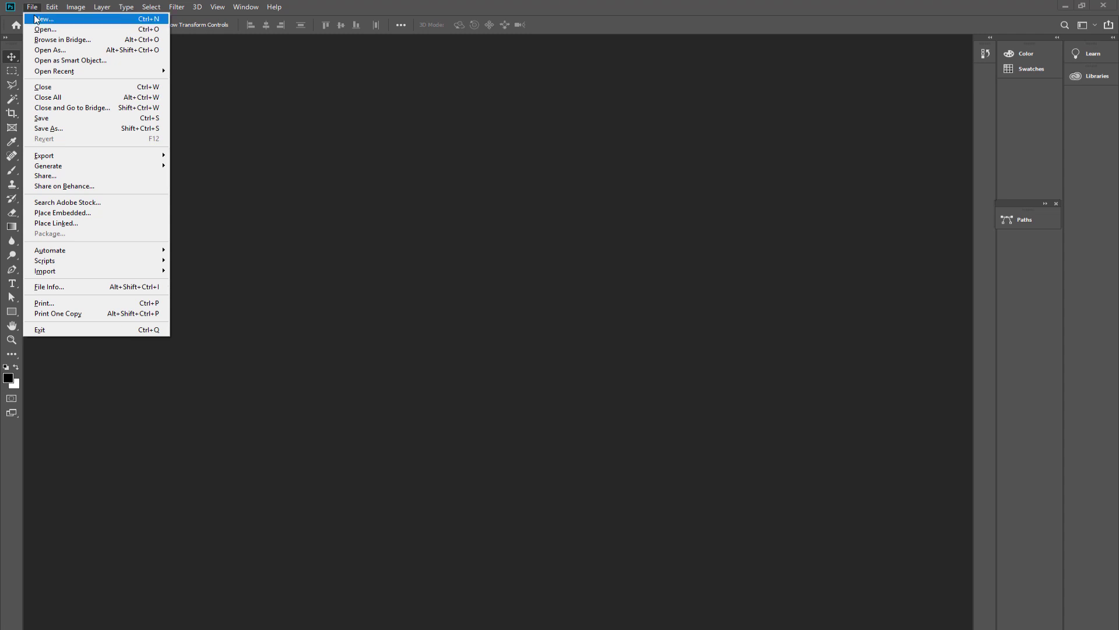
pyautogui.click(44, 21)
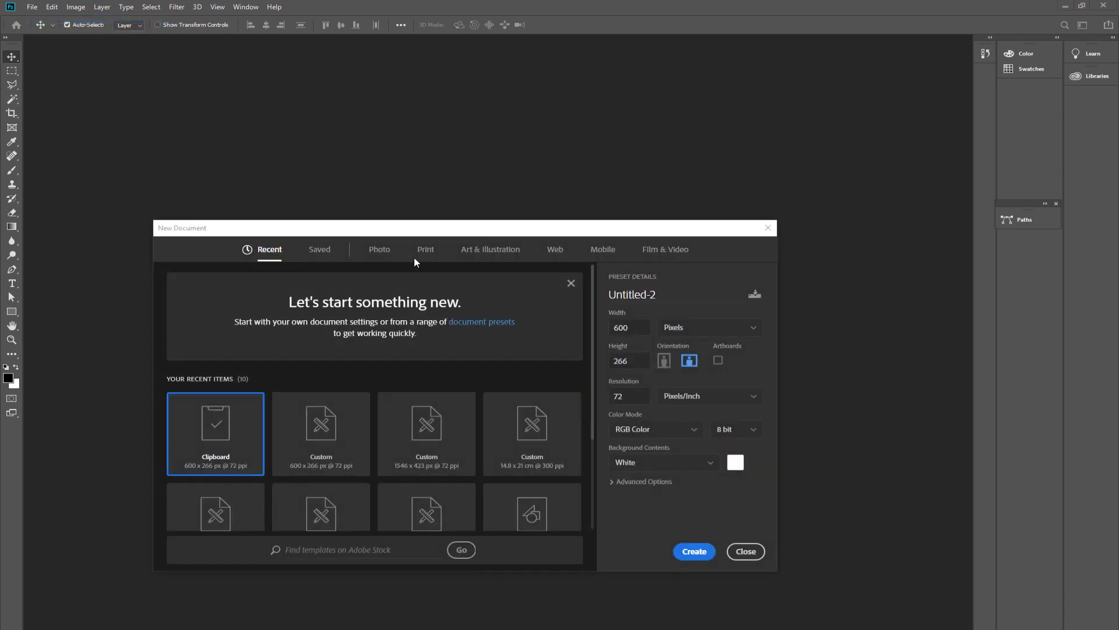
pyautogui.click(425, 256)
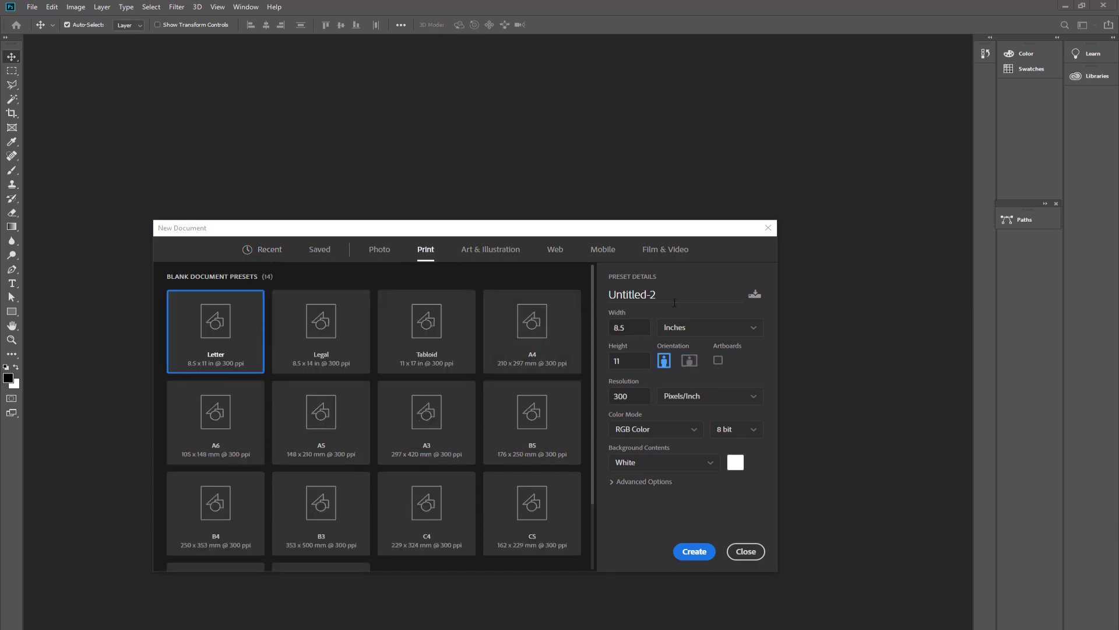
pyautogui.click(702, 330)
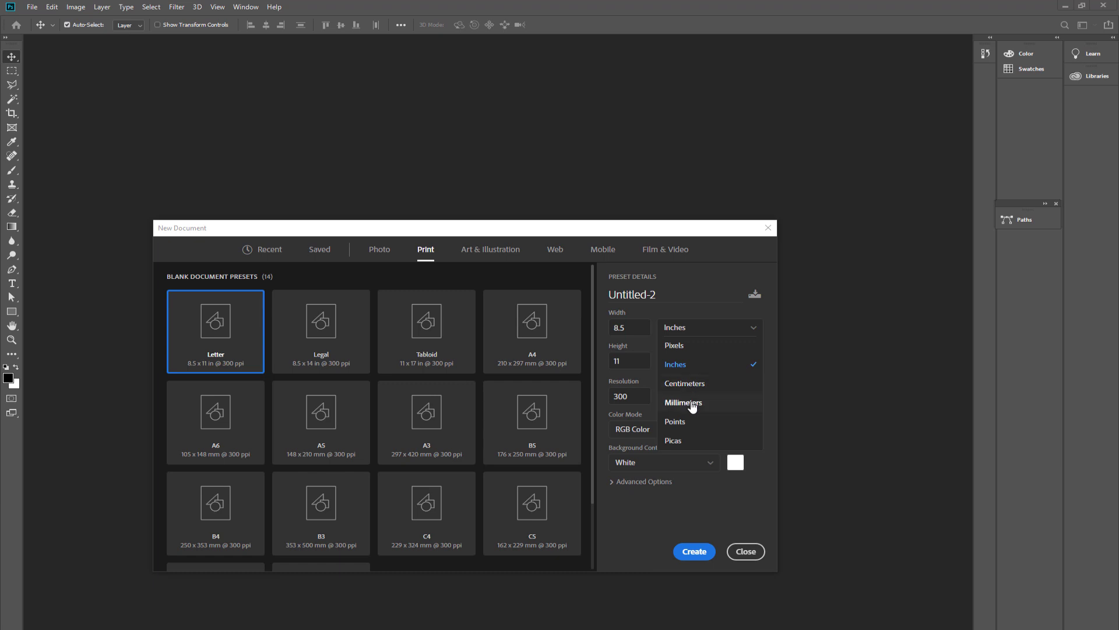
# - Set the document size to 200 cm wide by 80 cm high
pyautogui.click(697, 387)
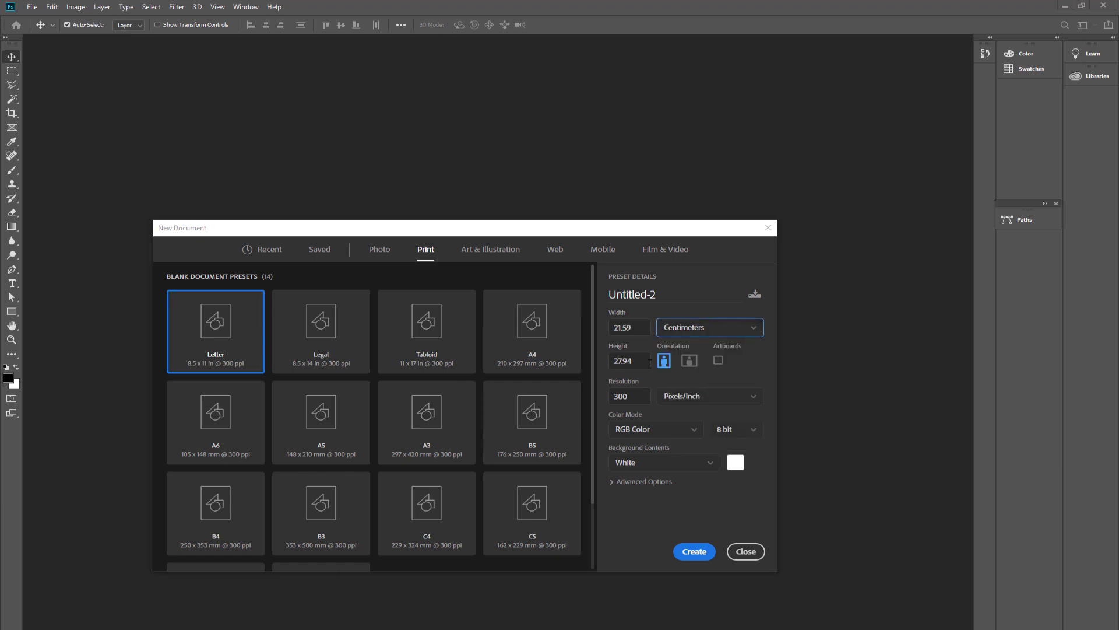
pyautogui.click(640, 329)
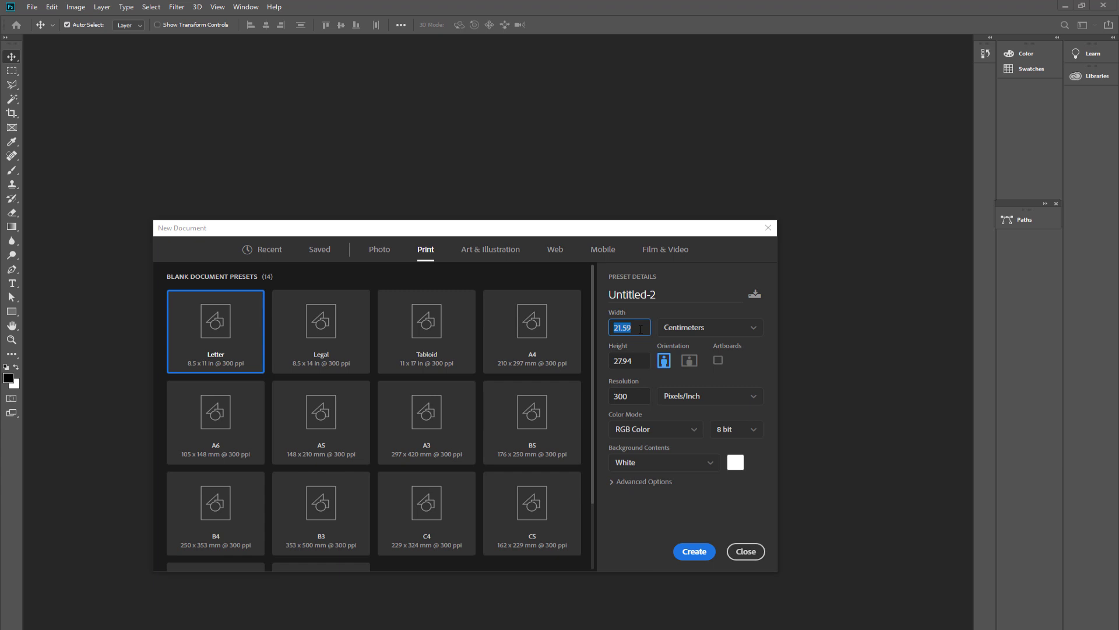
pyautogui.write('20')
pyautogui.write('0')
pyautogui.press('Tab')
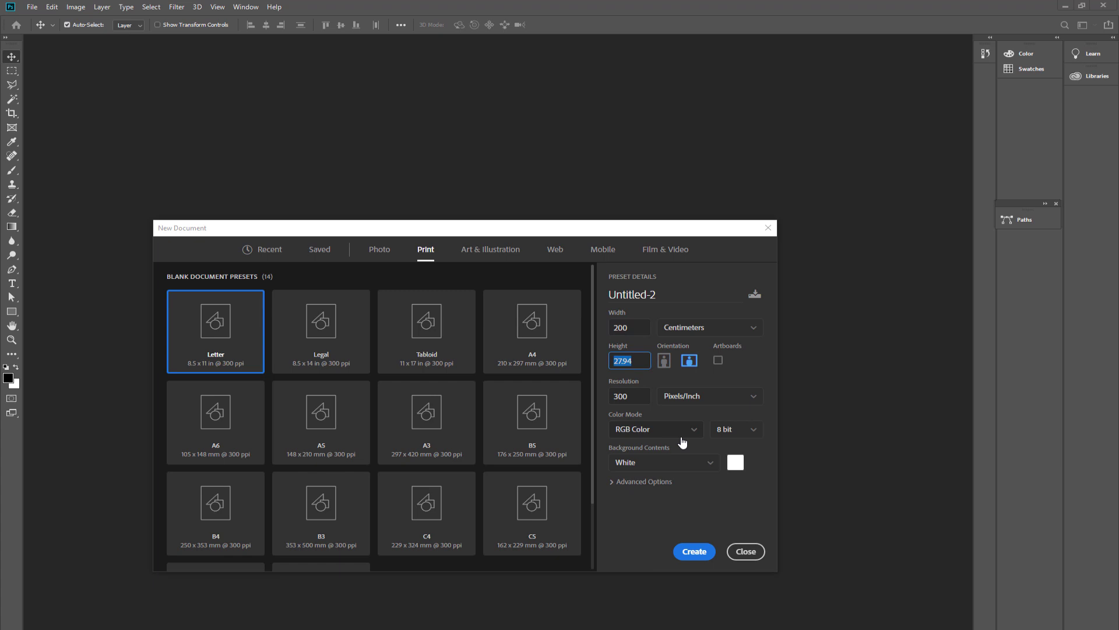
pyautogui.write('80')
# - Replace the 300 resolution with 72, keeping Pixels/Inch
pyautogui.click(644, 396)
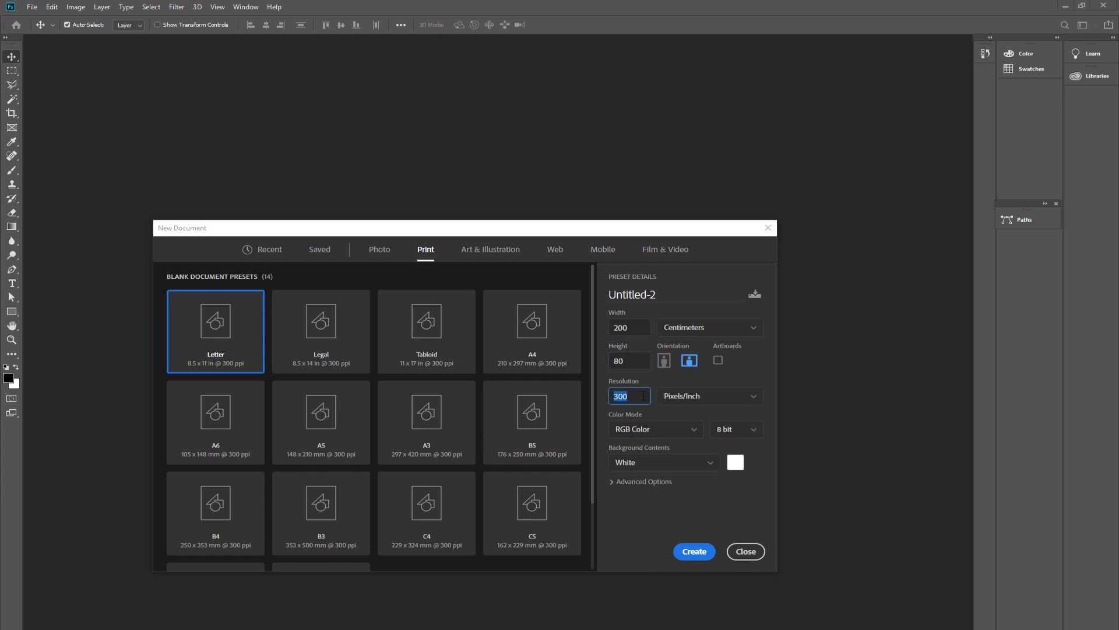
pyautogui.click(675, 399)
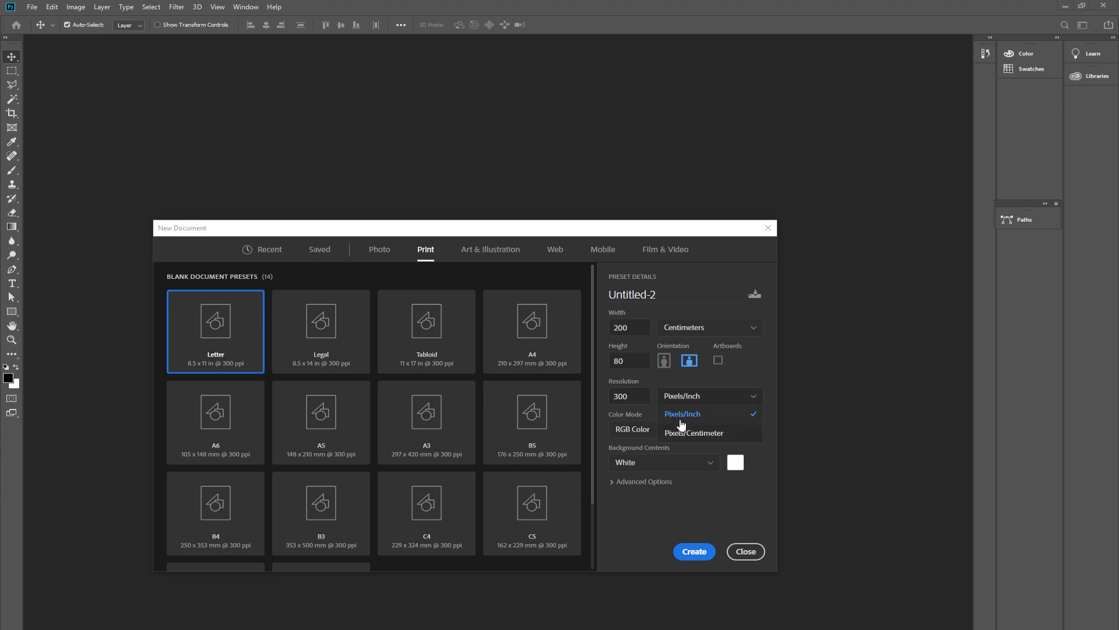
pyautogui.click(677, 416)
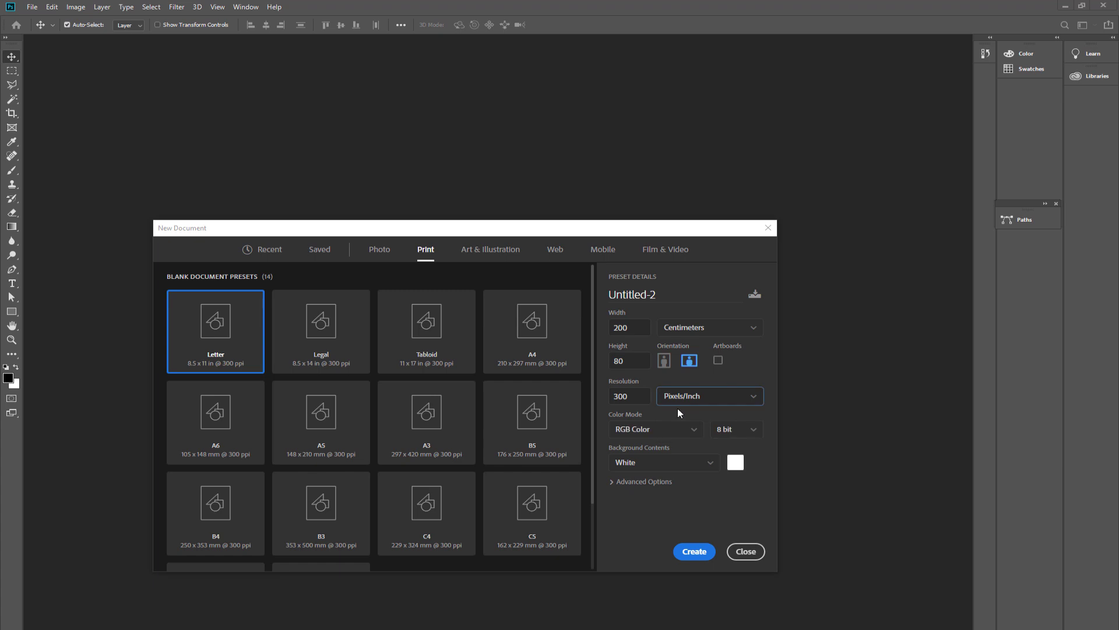
pyautogui.doubleClick(641, 399)
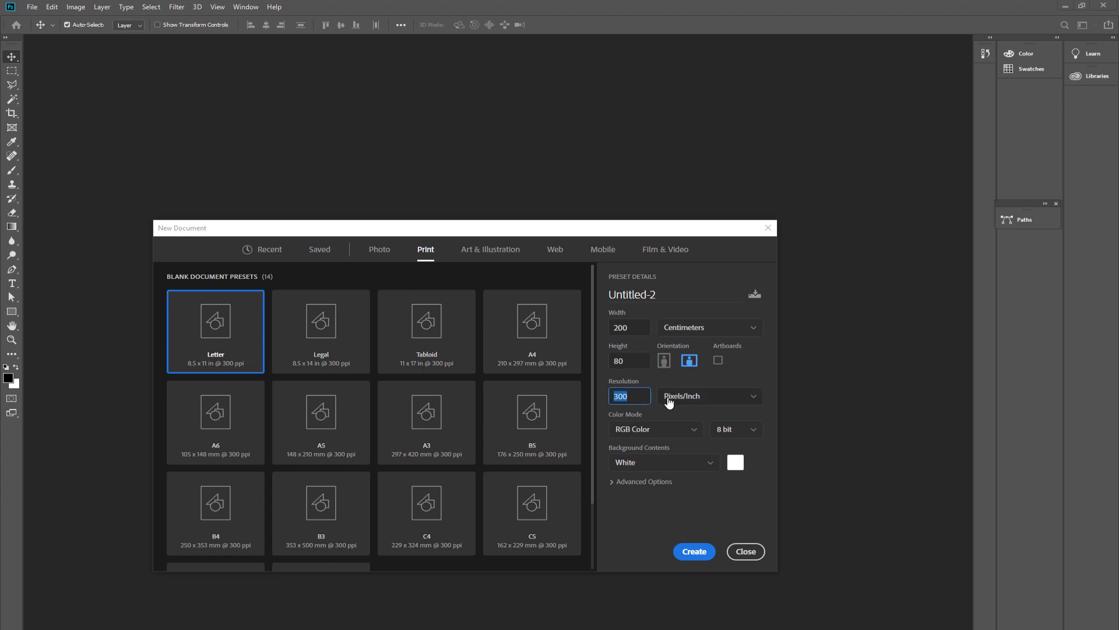
pyautogui.click(635, 397)
pyautogui.moveTo(635, 398); pyautogui.dragTo(610, 397)
pyautogui.click(639, 398)
pyautogui.press('BackSpace')
pyautogui.press('BackSpace')
pyautogui.press('BackSpace')
pyautogui.write('7')
pyautogui.write('2')
# - Choose CMYK Color as the document's color mode
pyautogui.click(692, 434)
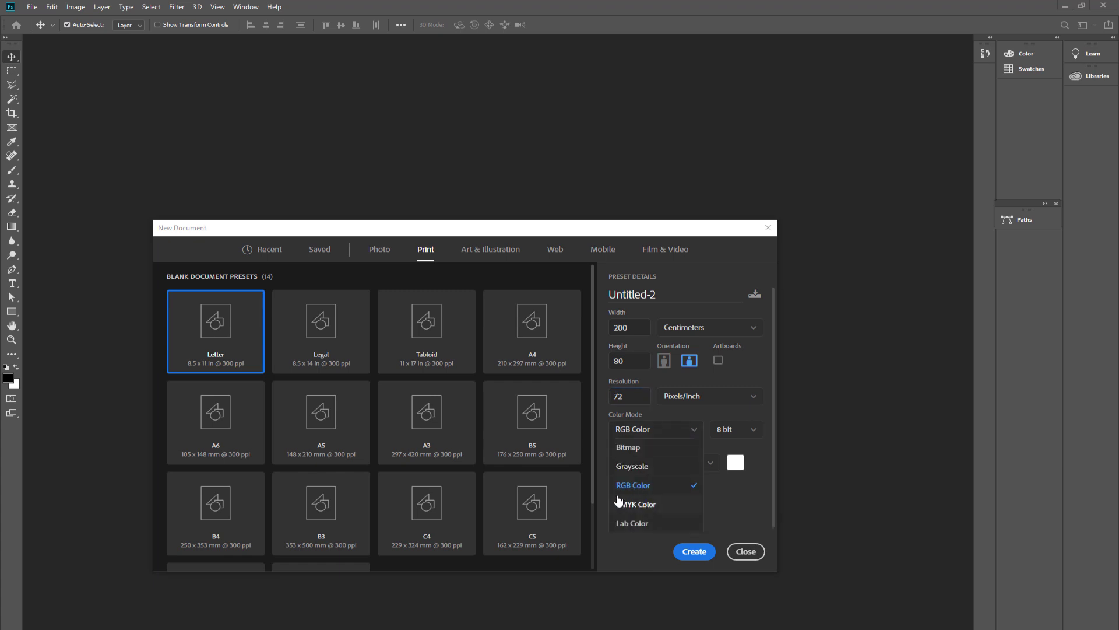
pyautogui.click(647, 509)
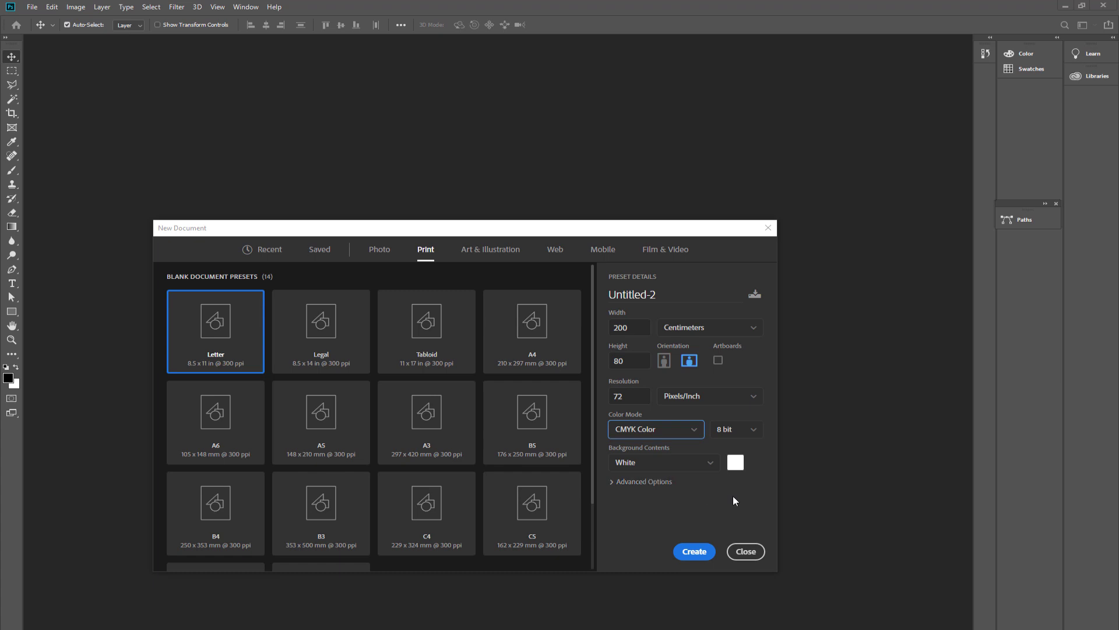
# - Create the 200 × 80 cm CMYK document and float Untitled-2 beside the resolution chart
pyautogui.click(689, 554)
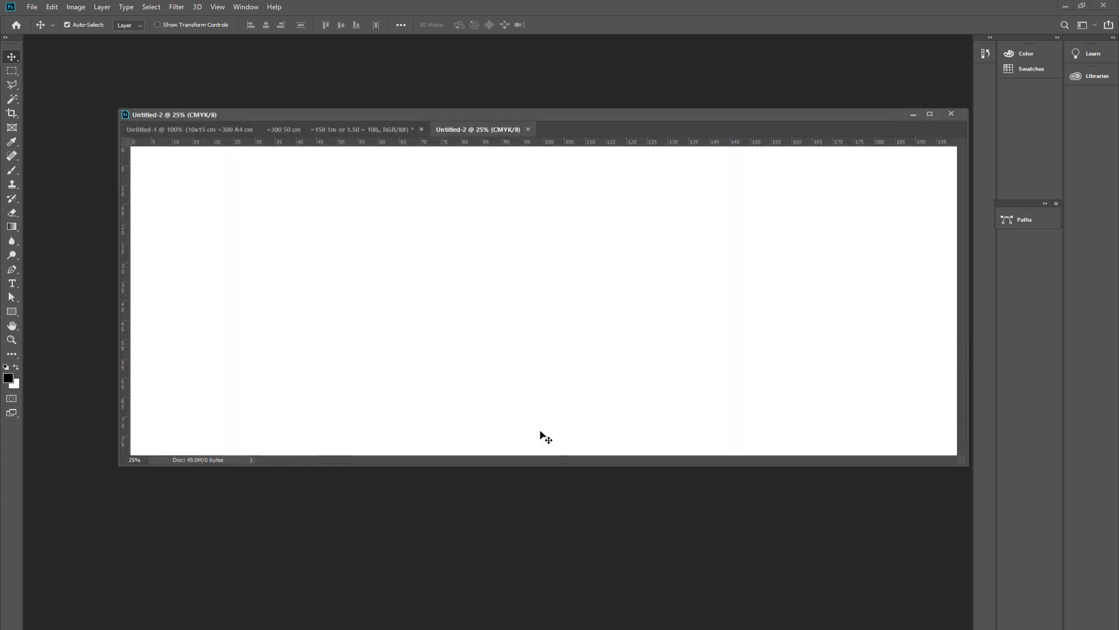
pyautogui.moveTo(477, 130)
pyautogui.mouseDown()
pyautogui.moveTo(398, 93)
pyautogui.moveTo(190, 76)
pyautogui.mouseUp()
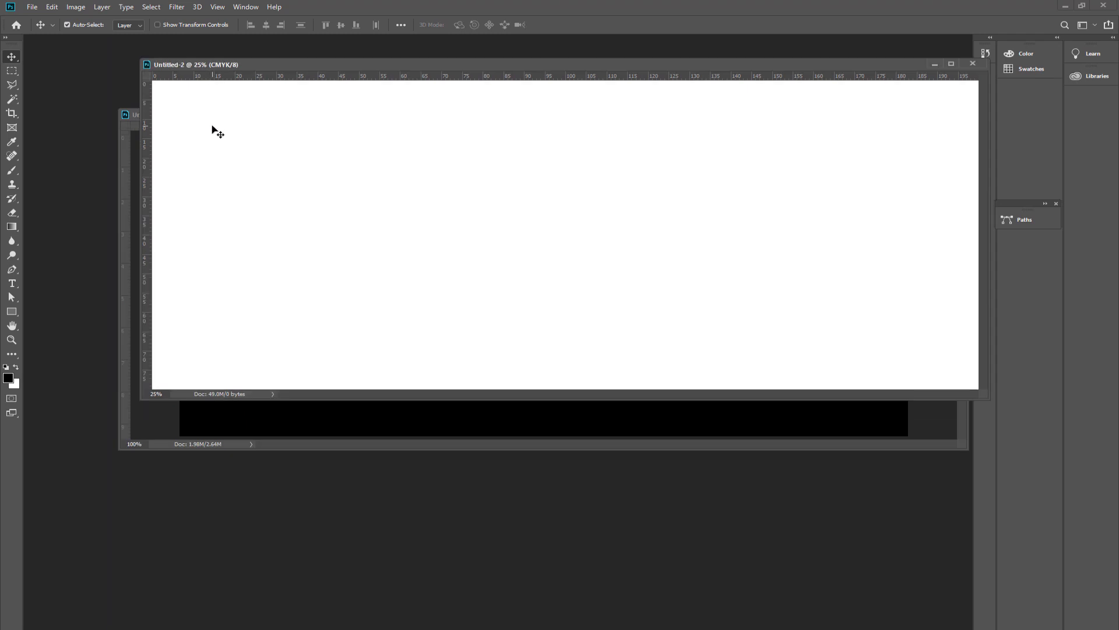
pyautogui.click(129, 113)
pyautogui.moveTo(309, 115); pyautogui.dragTo(277, 212)
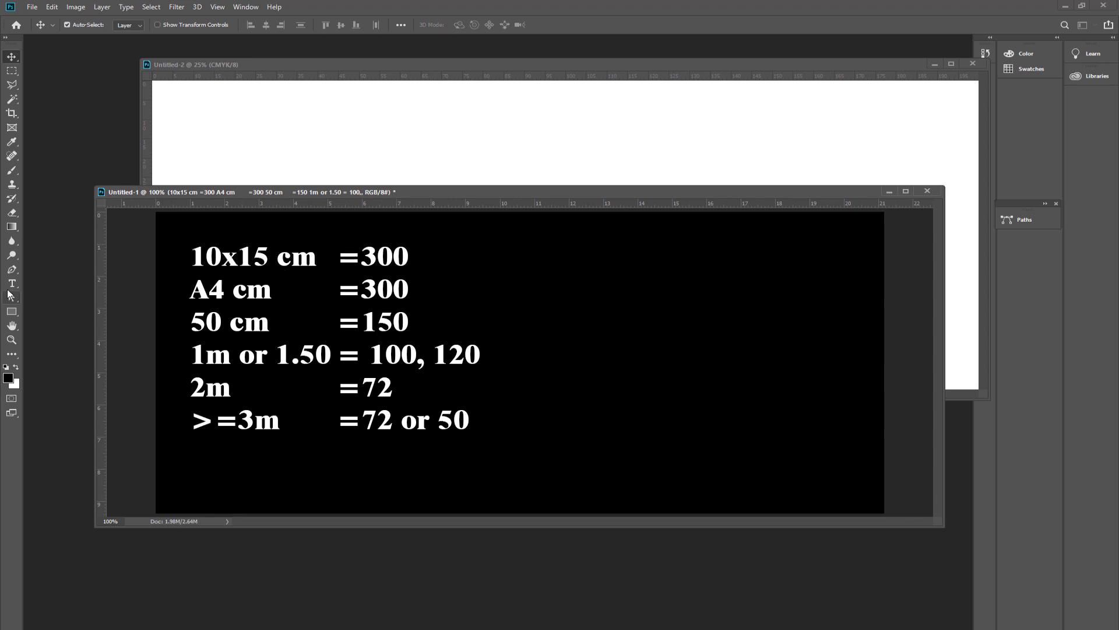
pyautogui.click(12, 284)
pyautogui.click(254, 259)
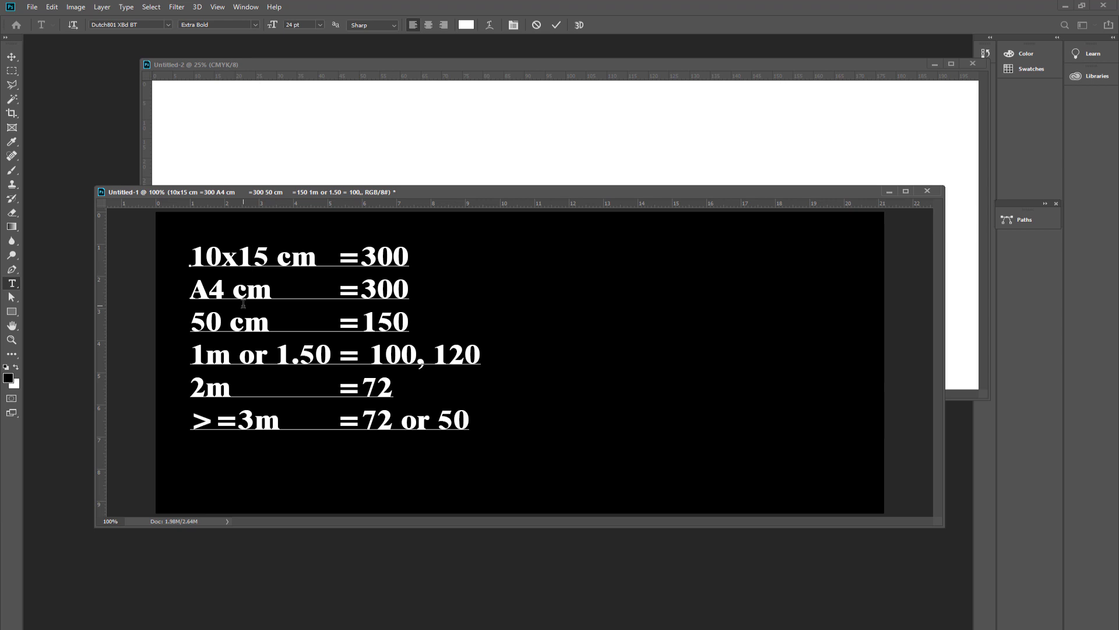
pyautogui.click(392, 258)
pyautogui.click(212, 320)
pyautogui.click(391, 323)
pyautogui.press('Right')
pyautogui.write(',')
pyautogui.write(' 200')
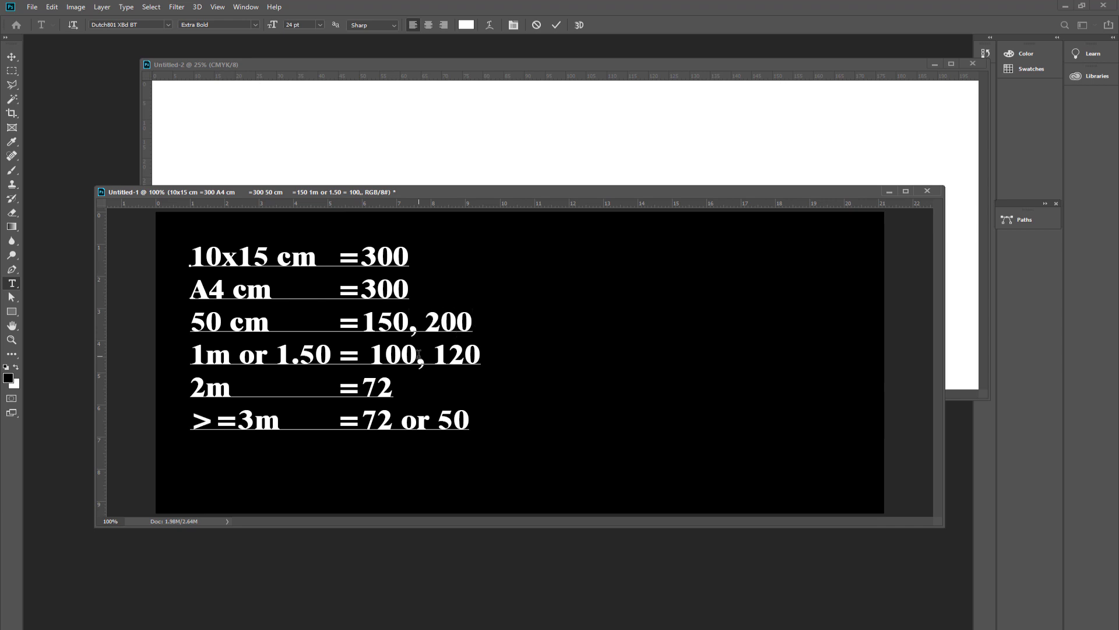
pyautogui.press('Down')
pyautogui.press('Up')
pyautogui.click(393, 323)
pyautogui.click(434, 326)
pyautogui.moveTo(425, 324); pyautogui.dragTo(473, 321)
pyautogui.click(423, 335)
pyautogui.press('Right')
pyautogui.click(247, 357)
pyautogui.click(401, 356)
pyautogui.click(383, 385)
pyautogui.press('Down')
pyautogui.press('Right')
pyautogui.press('Right')
pyautogui.press('Right')
pyautogui.press('Right')
pyautogui.press('Right')
pyautogui.press('Right')
pyautogui.click(383, 260)
pyautogui.press('Down')
pyautogui.press('Down')
pyautogui.press('Down')
pyautogui.click(418, 356)
pyautogui.click(408, 317)
pyautogui.click(406, 317)
pyautogui.click(460, 320)
pyautogui.click(375, 290)
pyautogui.click(375, 257)
pyautogui.click(207, 259)
pyautogui.click(399, 357)
# - Finish editing the chart text and put away the resolution notes document
pyautogui.click(12, 56)
pyautogui.click(286, 63)
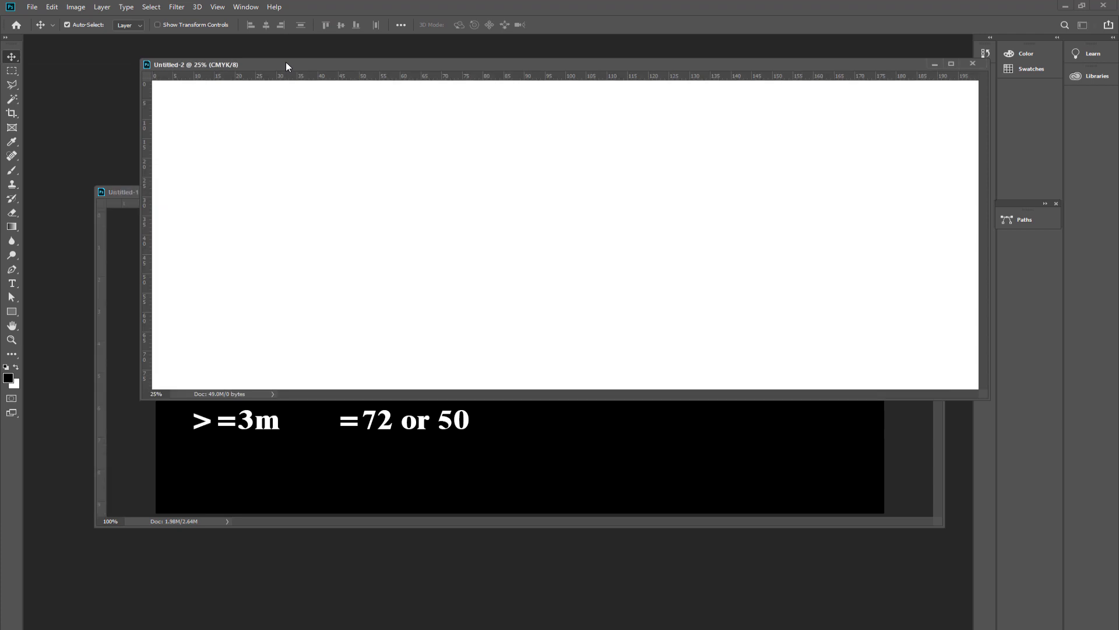
pyautogui.click(116, 194)
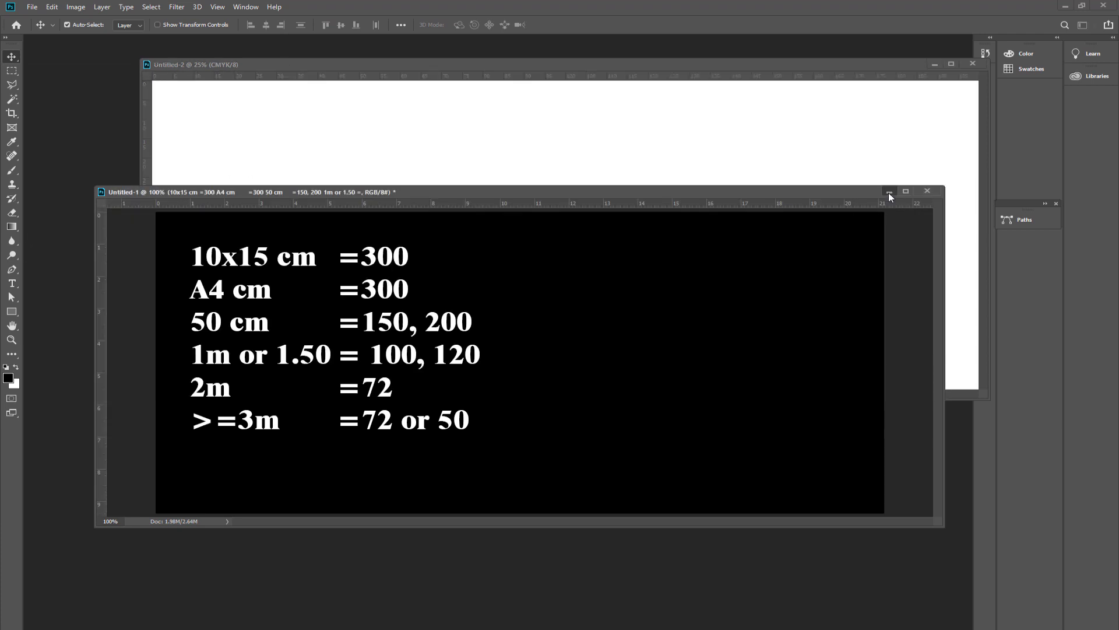
pyautogui.click(890, 194)
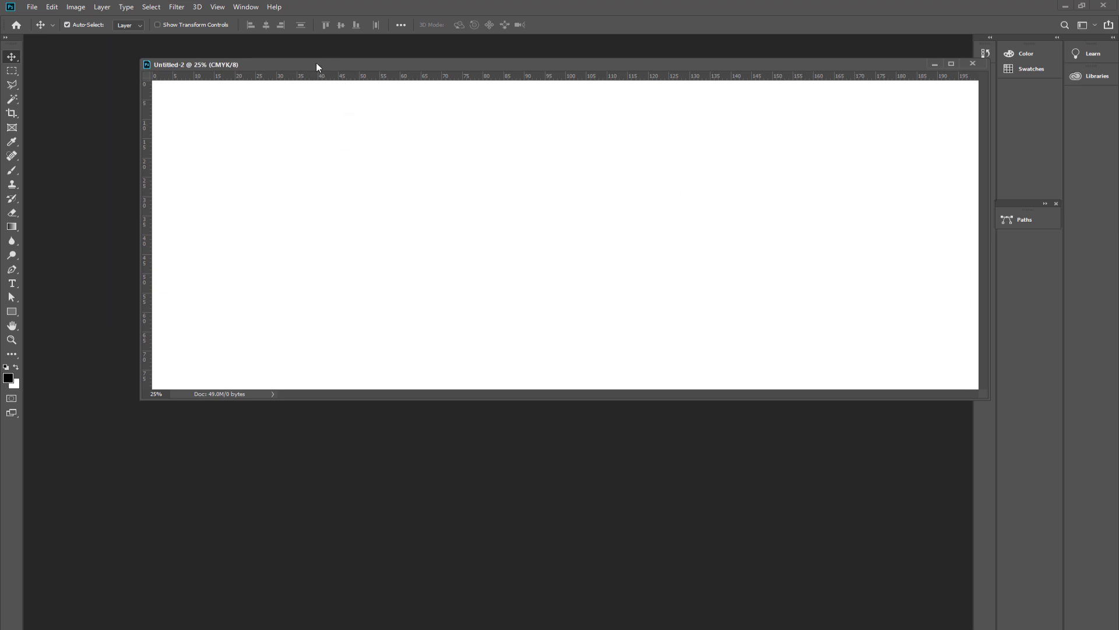
# - Enlarge the Untitled-2 banner window and dock the Layers panel with the other panels
pyautogui.moveTo(316, 62); pyautogui.dragTo(260, 74)
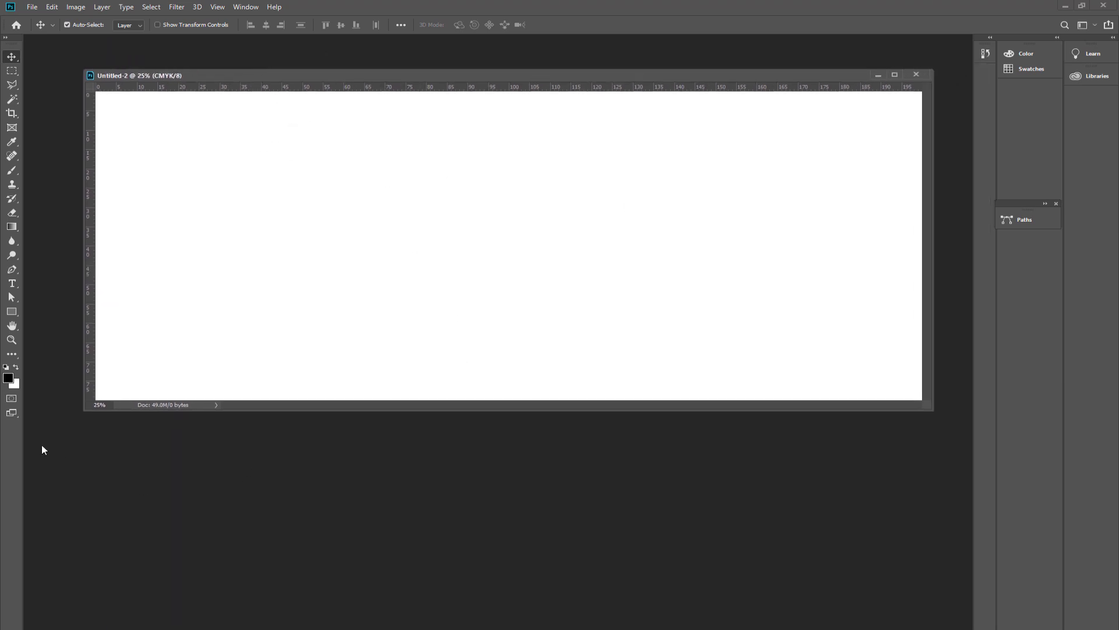
pyautogui.moveTo(85, 414); pyautogui.dragTo(65, 434)
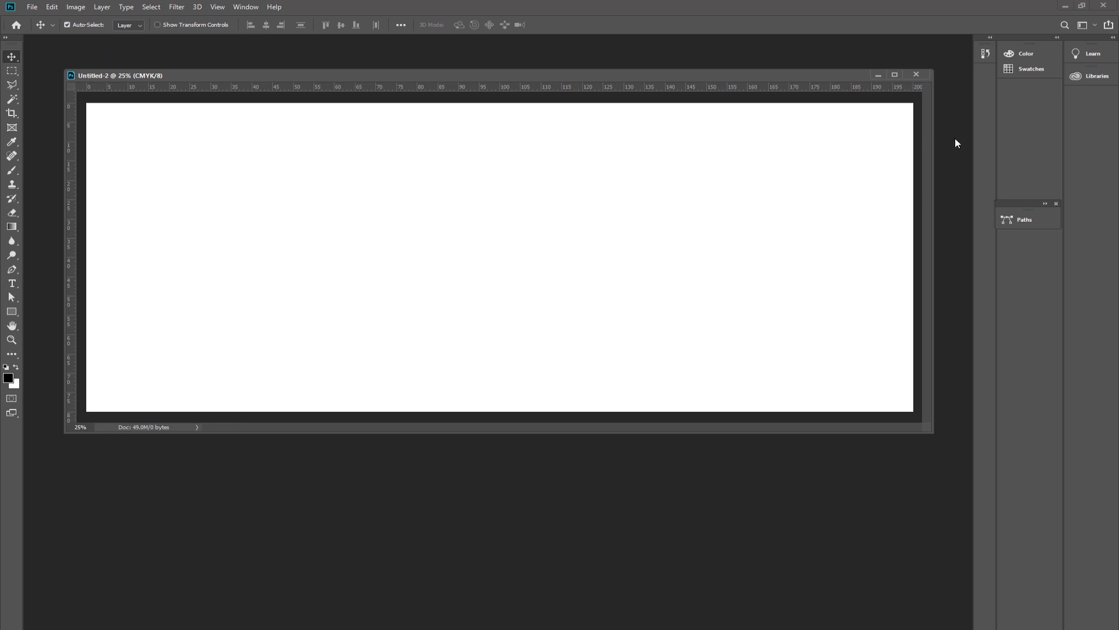
pyautogui.press('F7')
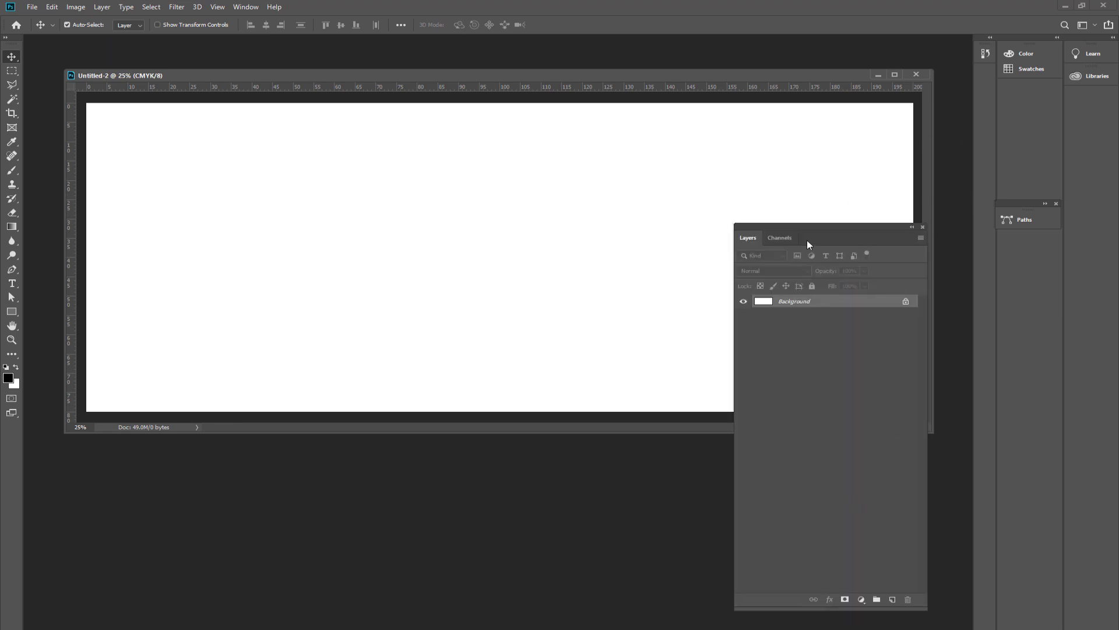
pyautogui.moveTo(812, 224); pyautogui.dragTo(963, 175)
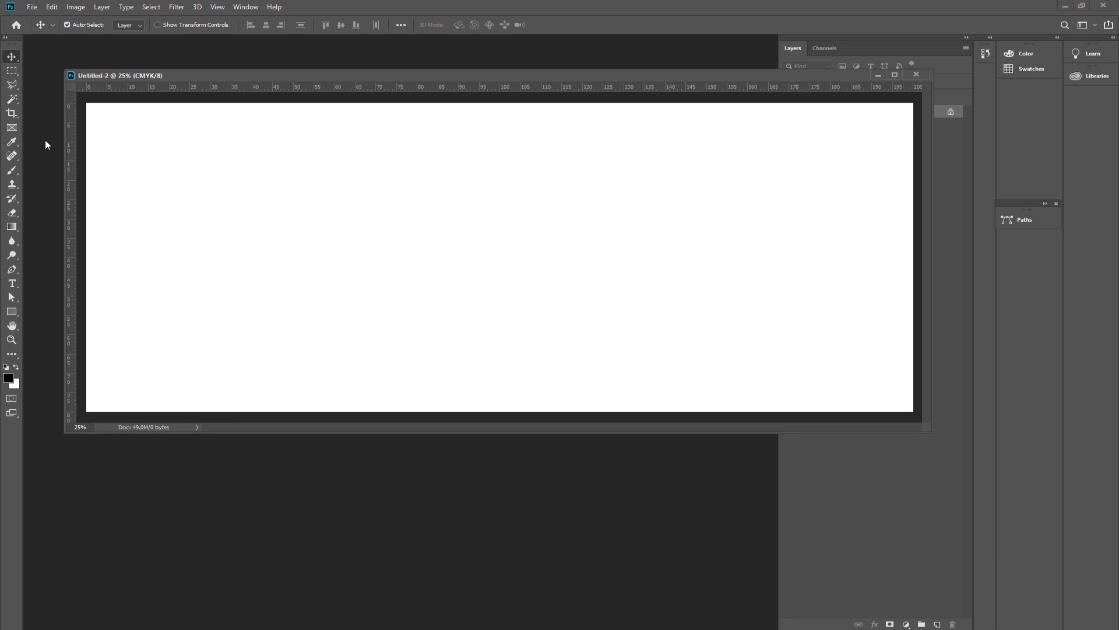
# - Open vh-brandMenu-nevertuck.jpg from Pictures and float it in its own window
pyautogui.hotkey('ctrl', 'o')
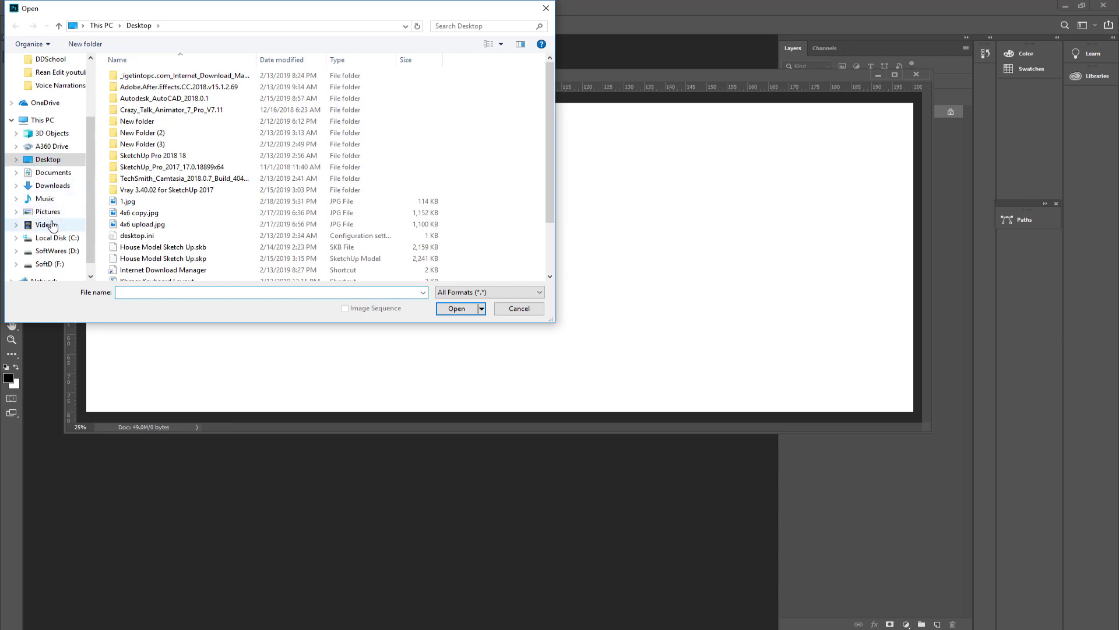
pyautogui.click(49, 213)
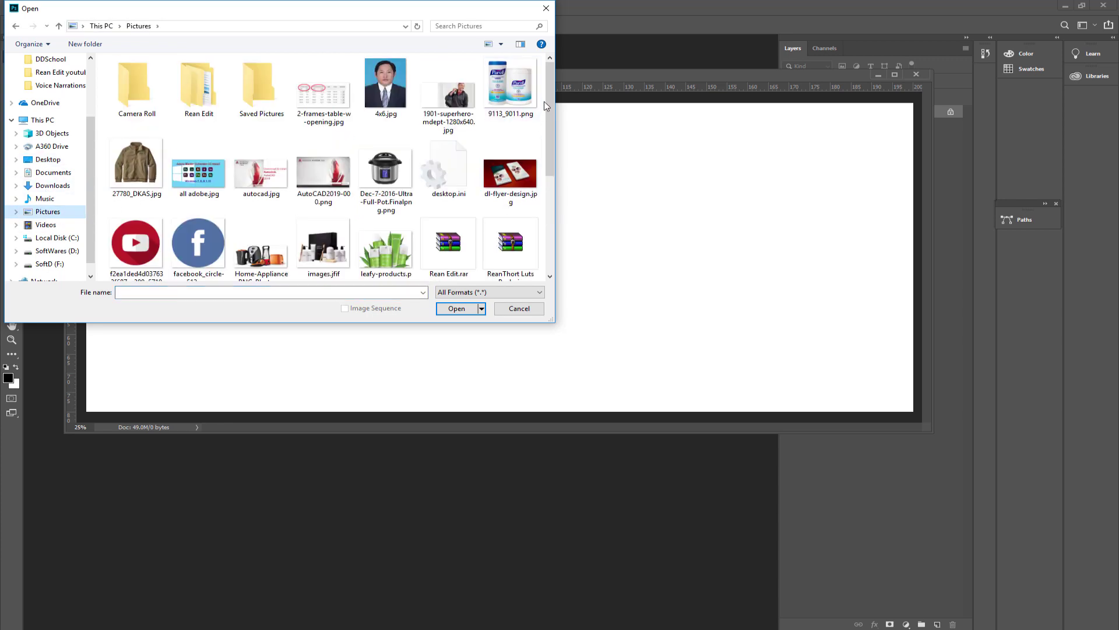
pyautogui.moveTo(548, 105); pyautogui.dragTo(536, 164)
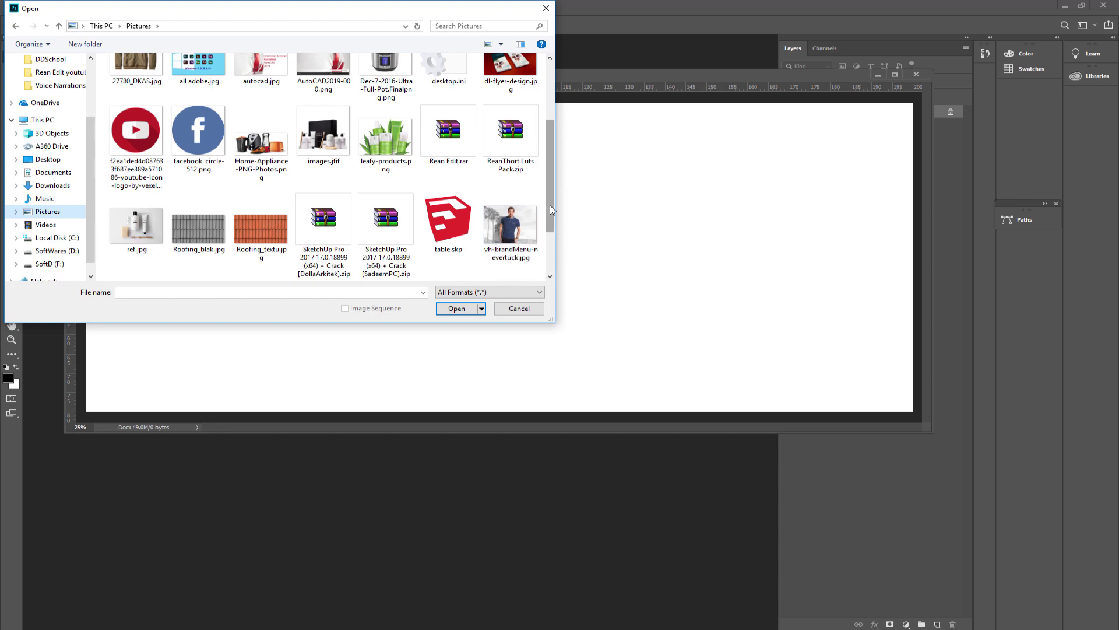
pyautogui.moveTo(549, 202)
pyautogui.mouseDown()
pyautogui.moveTo(544, 229)
pyautogui.moveTo(538, 202)
pyautogui.mouseUp()
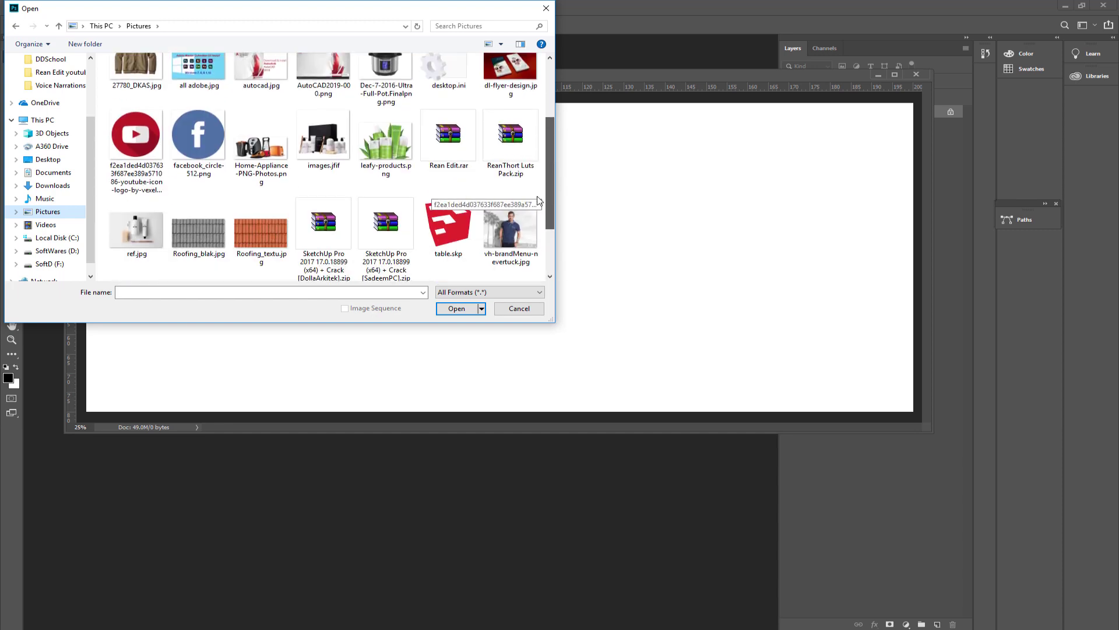
pyautogui.click(509, 235)
pyautogui.doubleClick(509, 234)
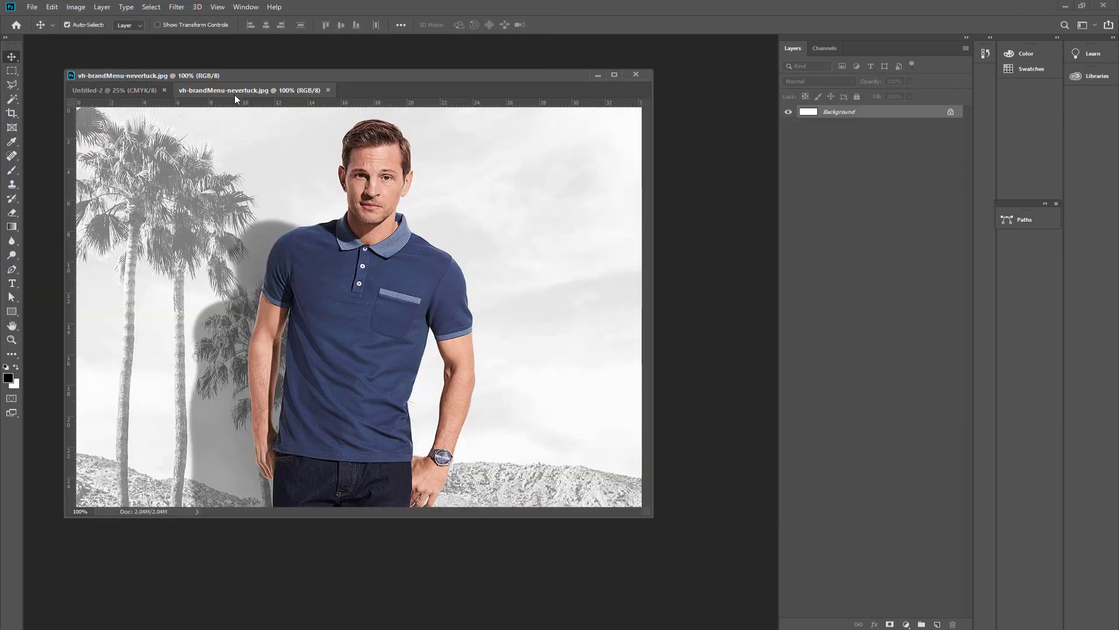
pyautogui.moveTo(236, 92); pyautogui.dragTo(310, 220)
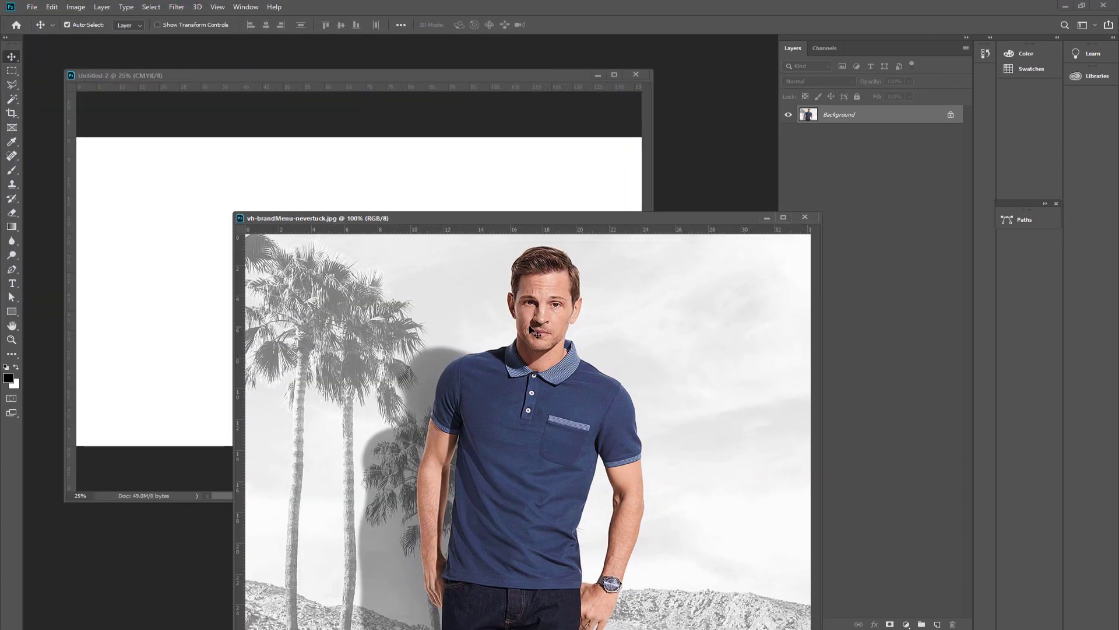
# - Copy the model photo into Untitled-2 as Layer 1 and snap it to the top-right corner
pyautogui.moveTo(544, 337); pyautogui.dragTo(457, 192)
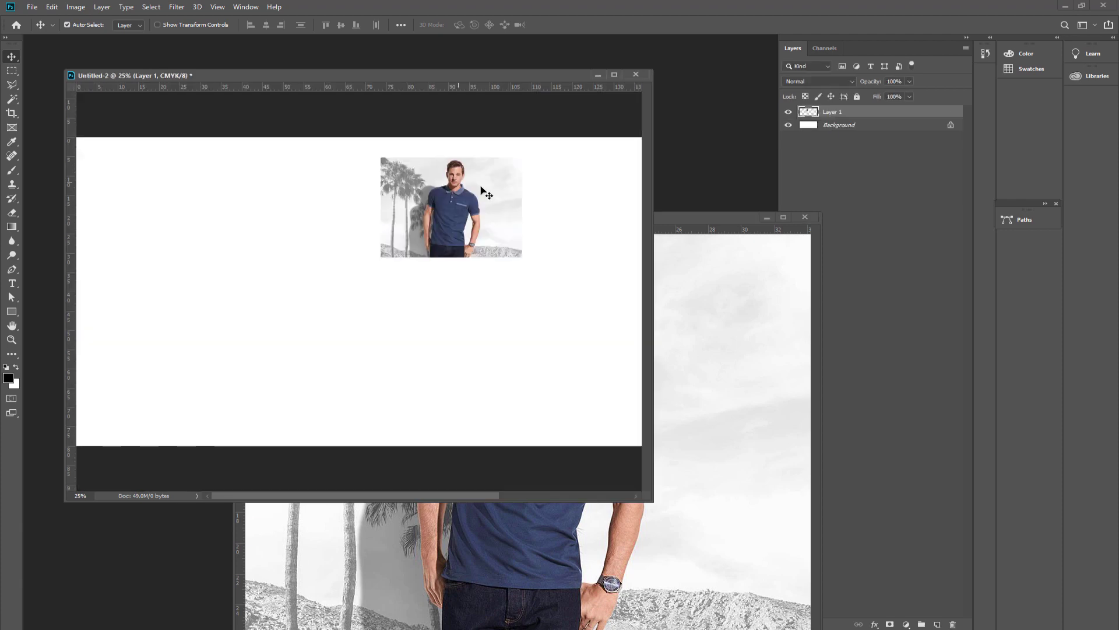
pyautogui.click(807, 218)
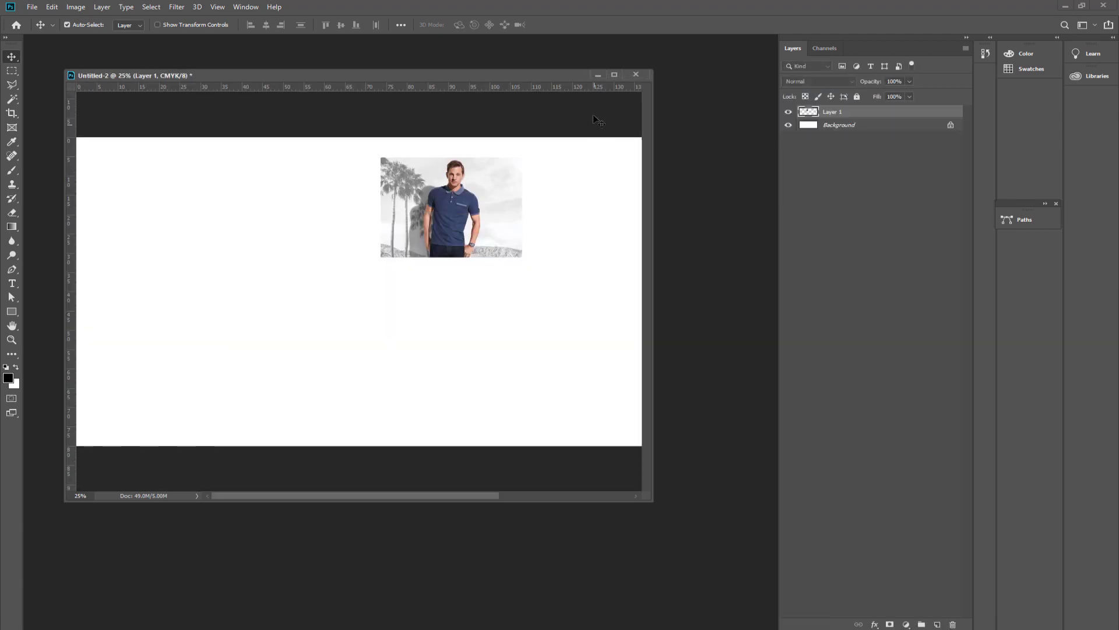
pyautogui.moveTo(653, 500)
pyautogui.mouseDown()
pyautogui.moveTo(929, 599)
pyautogui.moveTo(955, 593)
pyautogui.mouseUp()
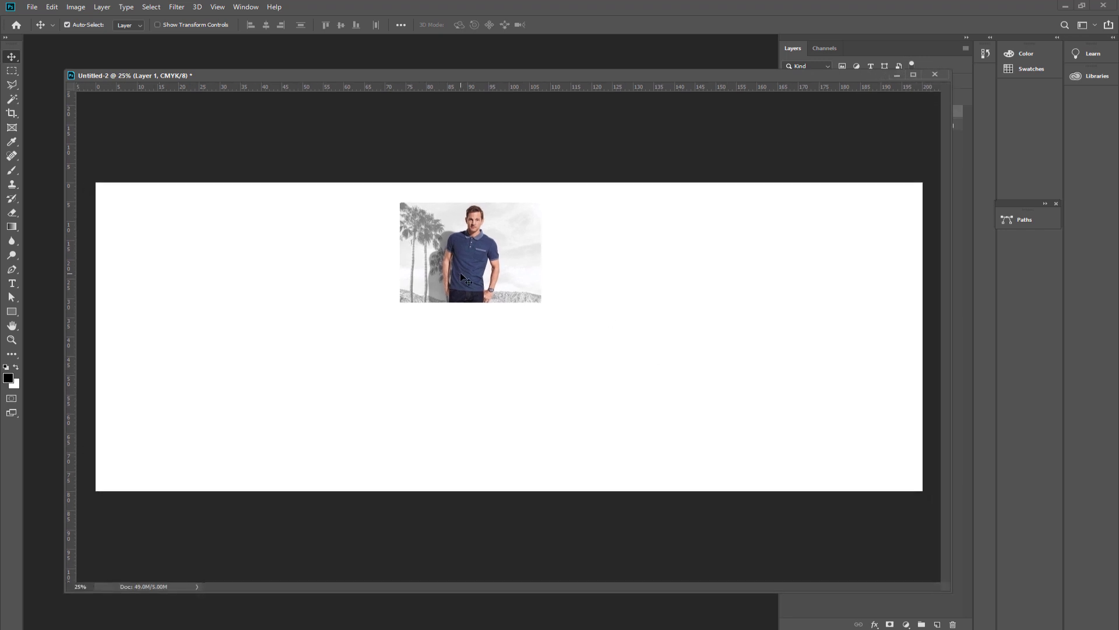
pyautogui.moveTo(463, 273)
pyautogui.mouseDown()
pyautogui.moveTo(815, 273)
pyautogui.moveTo(837, 257)
pyautogui.mouseUp()
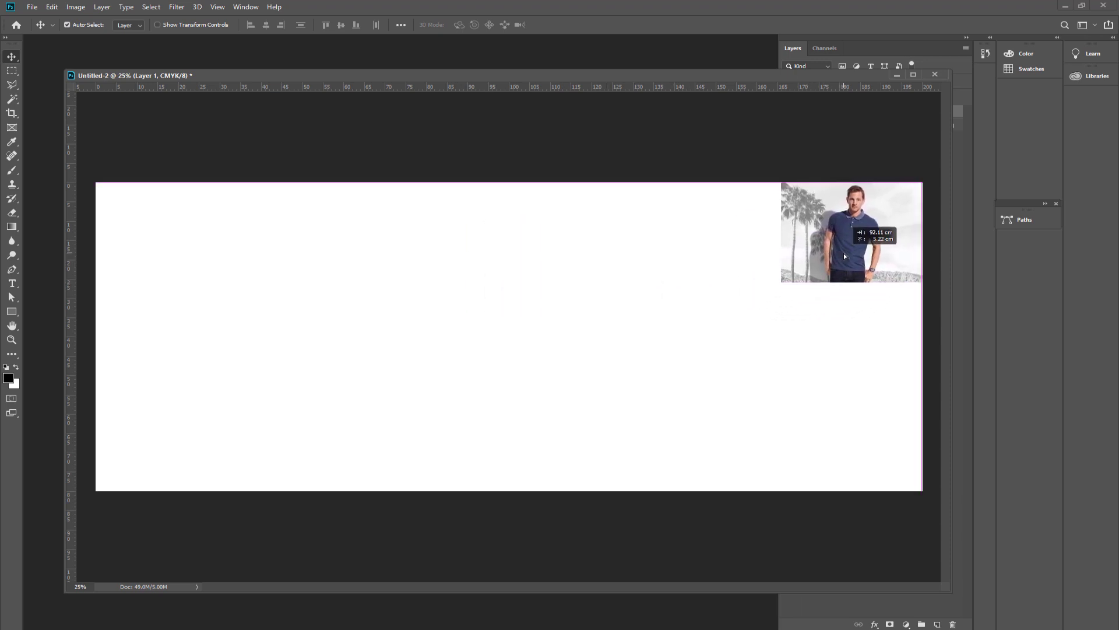
pyautogui.moveTo(837, 255); pyautogui.dragTo(844, 253)
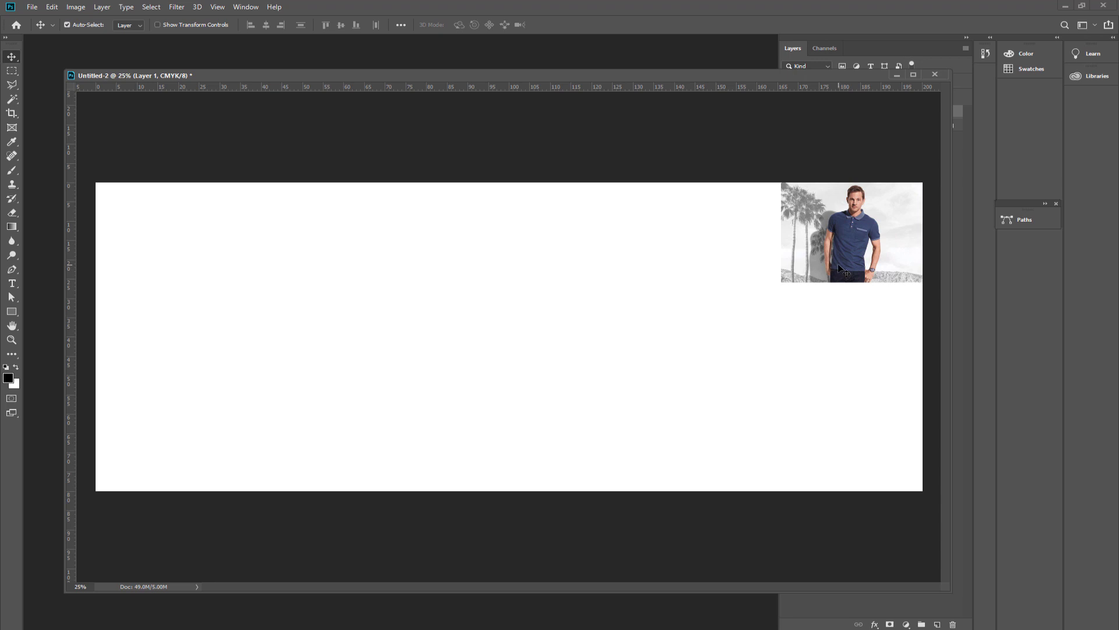
# - Scale the model photo to the banner's full height and flip it horizontally
pyautogui.hotkey('ctrl', 't')
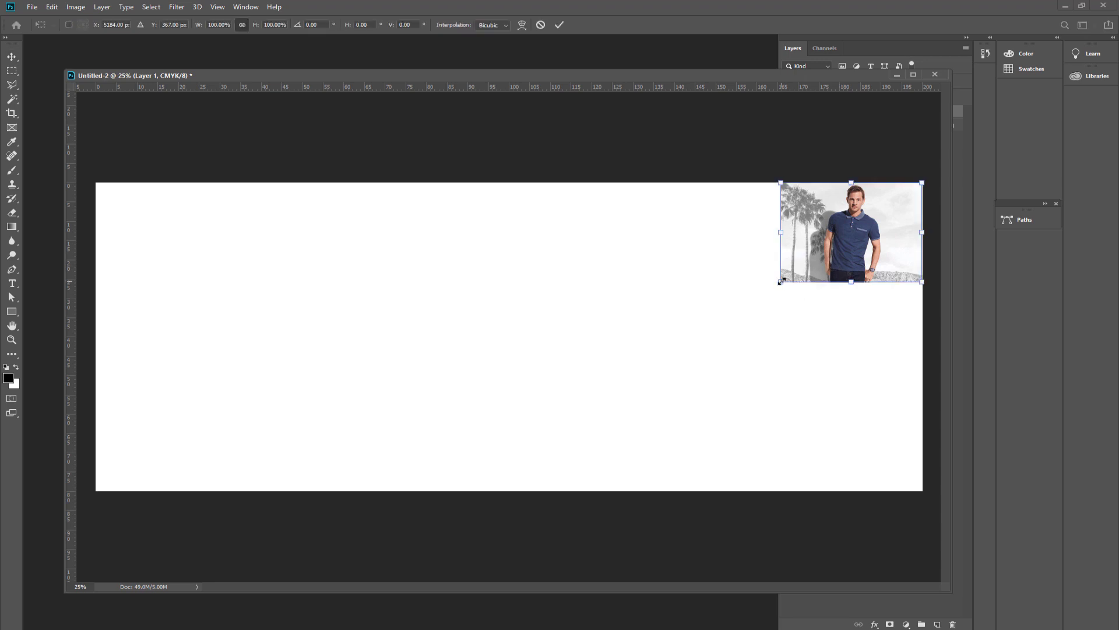
pyautogui.moveTo(781, 281); pyautogui.dragTo(486, 489)
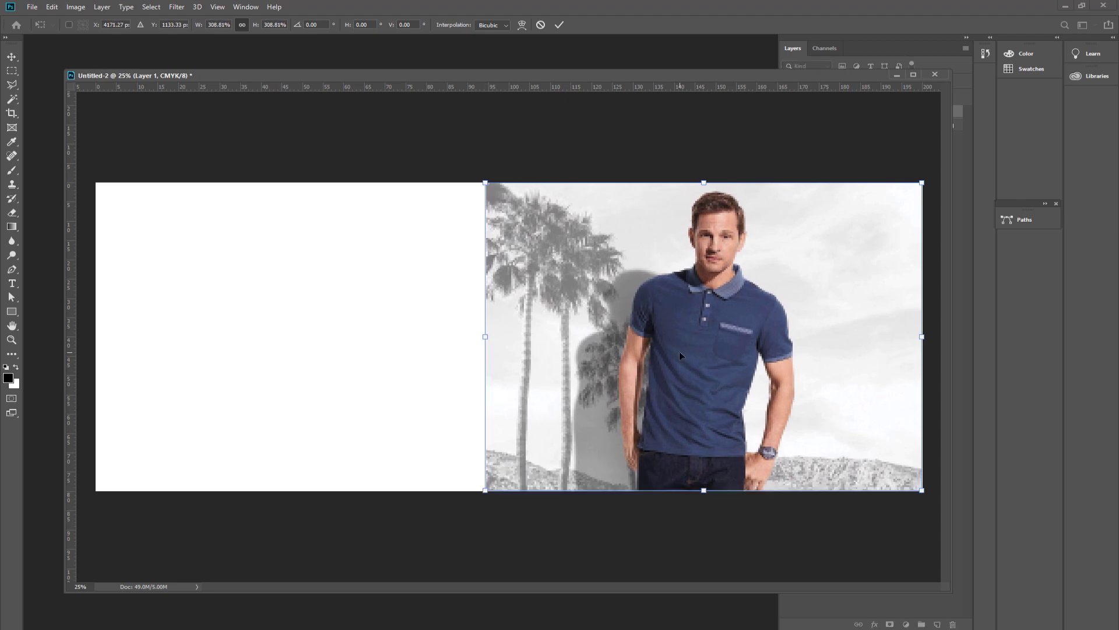
pyautogui.rightClick(665, 326)
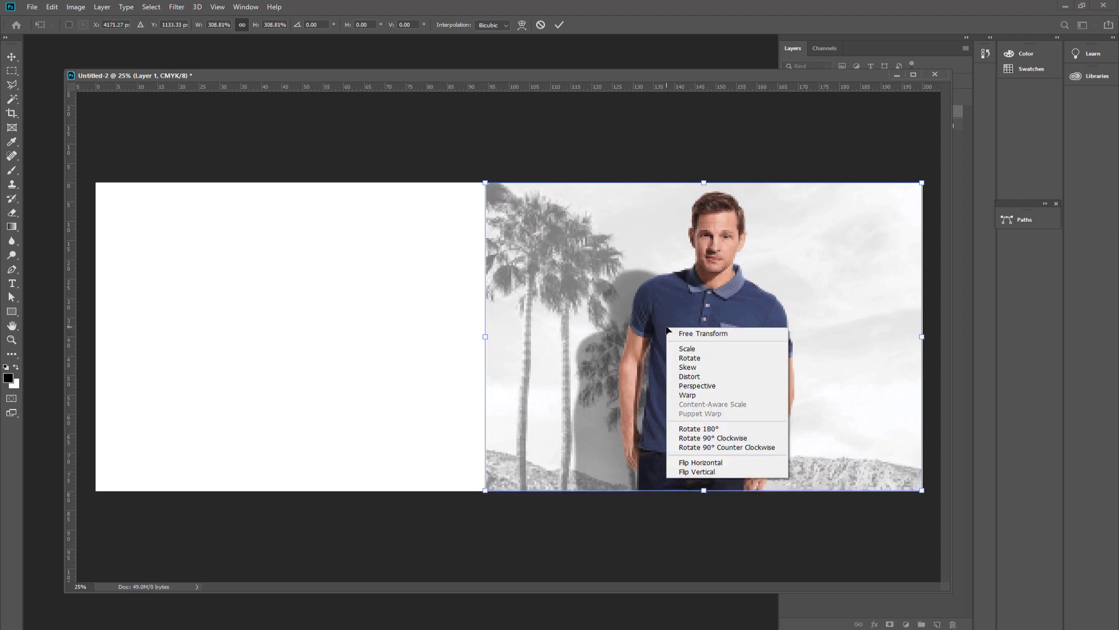
pyautogui.click(727, 461)
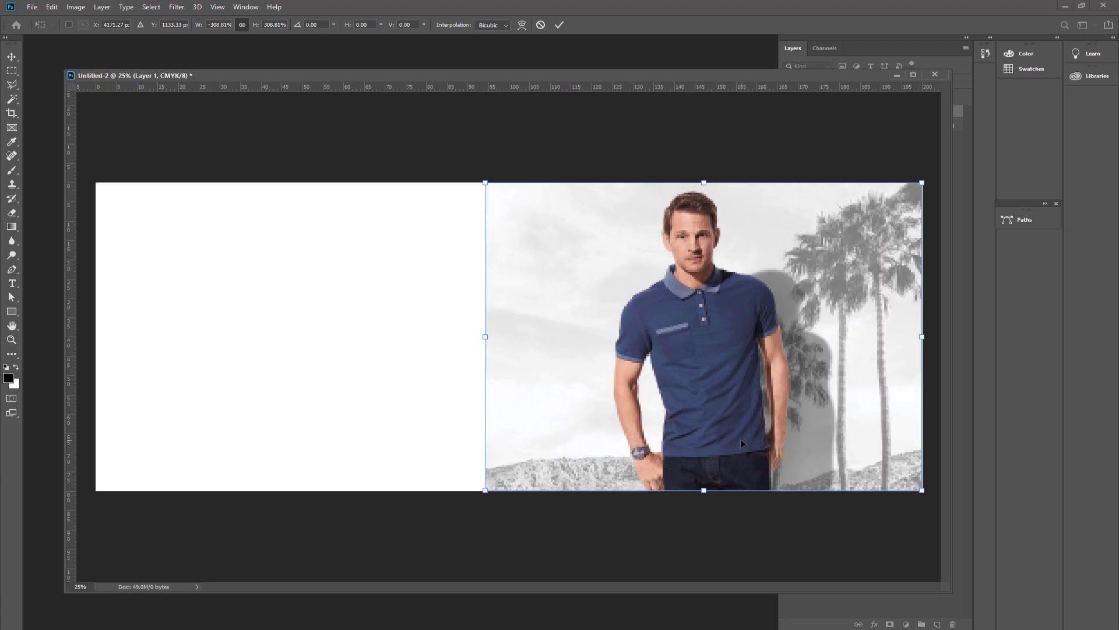
# - Commit the transform and align the photo with the banner's right and bottom edges
pyautogui.press('Return')
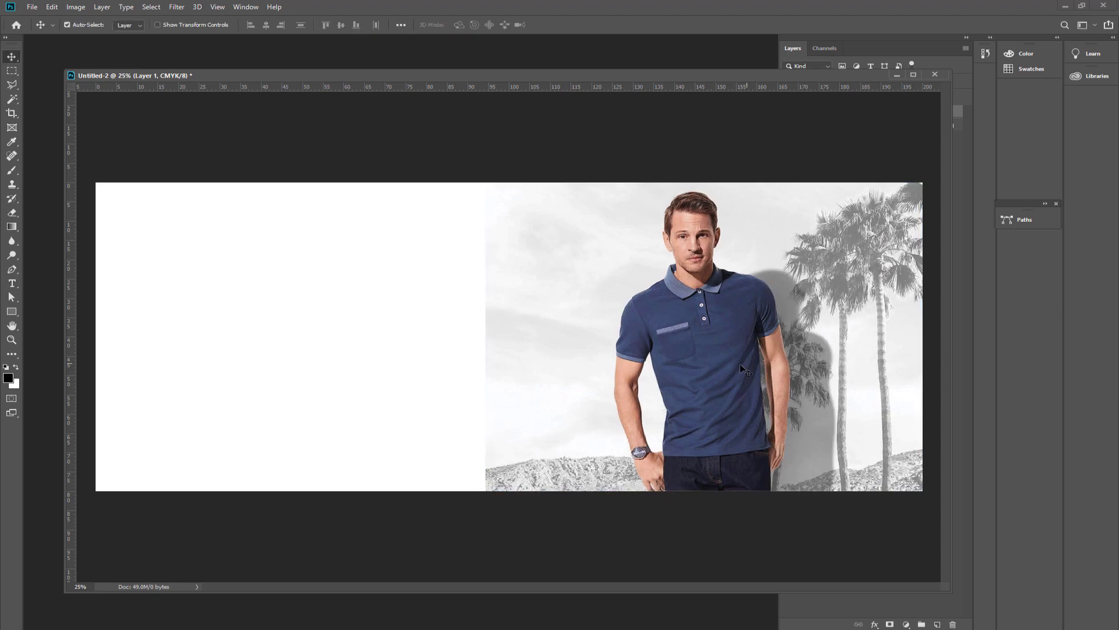
pyautogui.moveTo(691, 358); pyautogui.dragTo(769, 360)
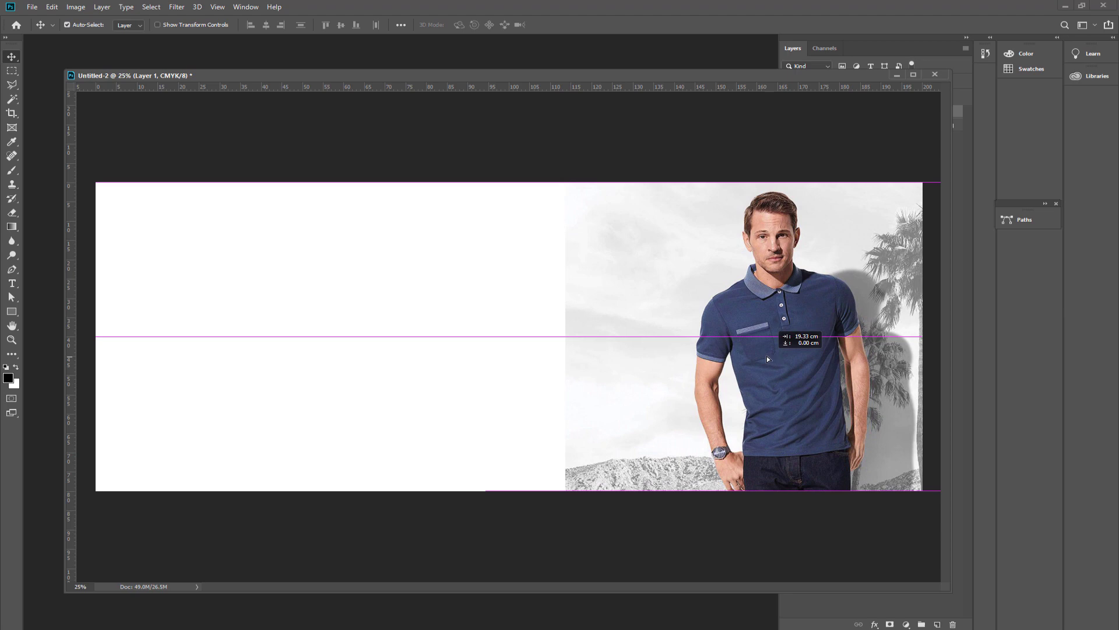
pyautogui.moveTo(770, 360); pyautogui.dragTo(758, 358)
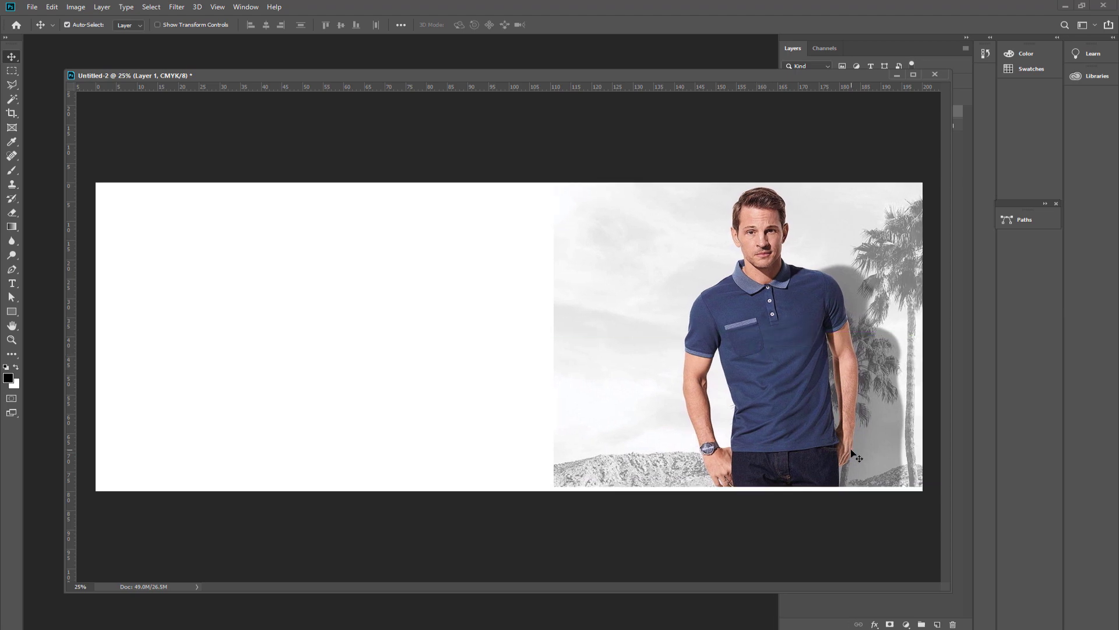
pyautogui.moveTo(809, 402); pyautogui.dragTo(810, 407)
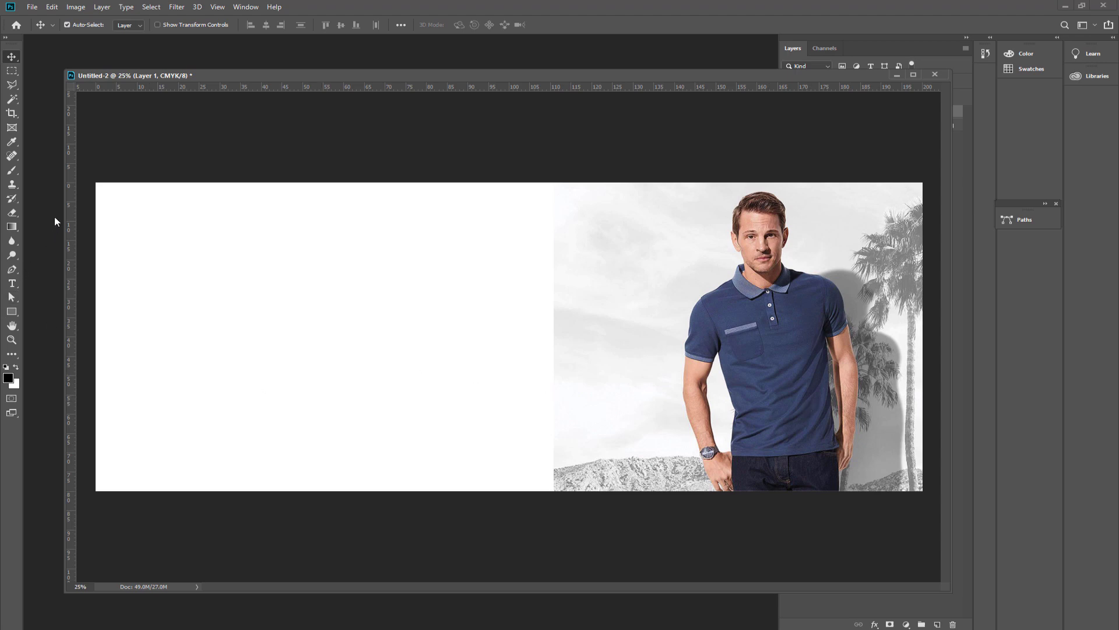
# - Draw a black rectangle shape (2855 × 2328 px) over the banner's left side
pyautogui.click(10, 312)
pyautogui.click(41, 309)
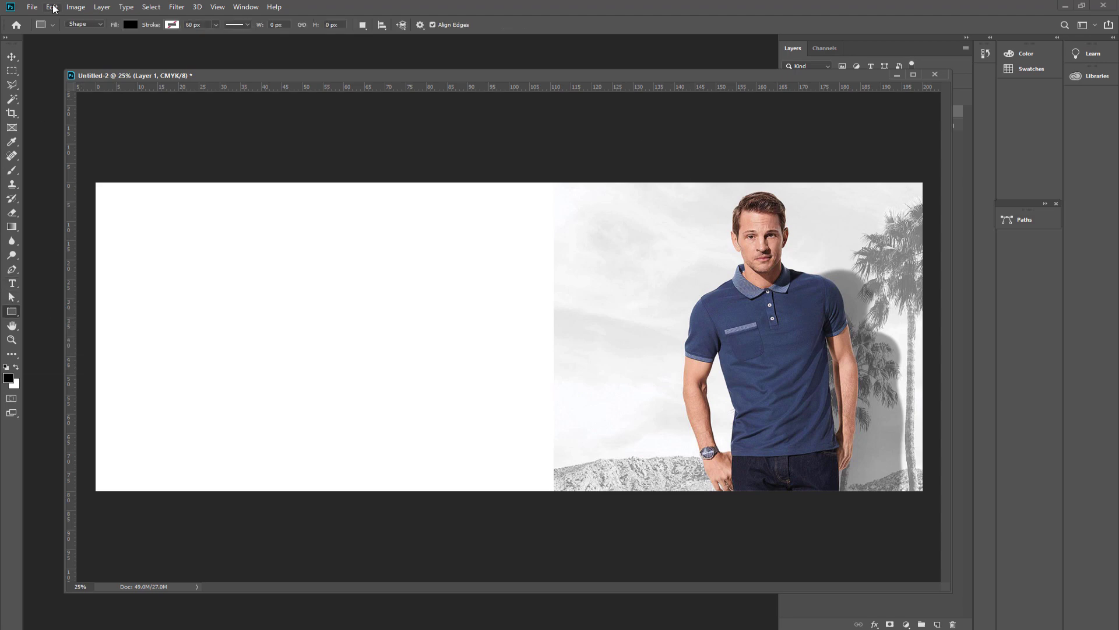
pyautogui.click(84, 26)
pyautogui.click(170, 24)
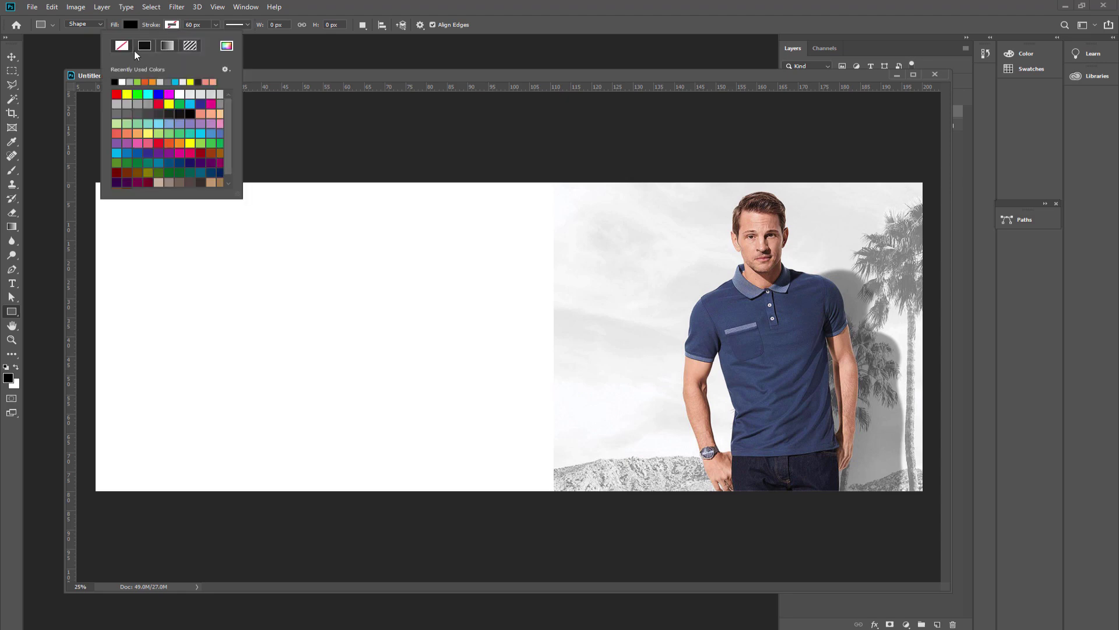
pyautogui.click(302, 7)
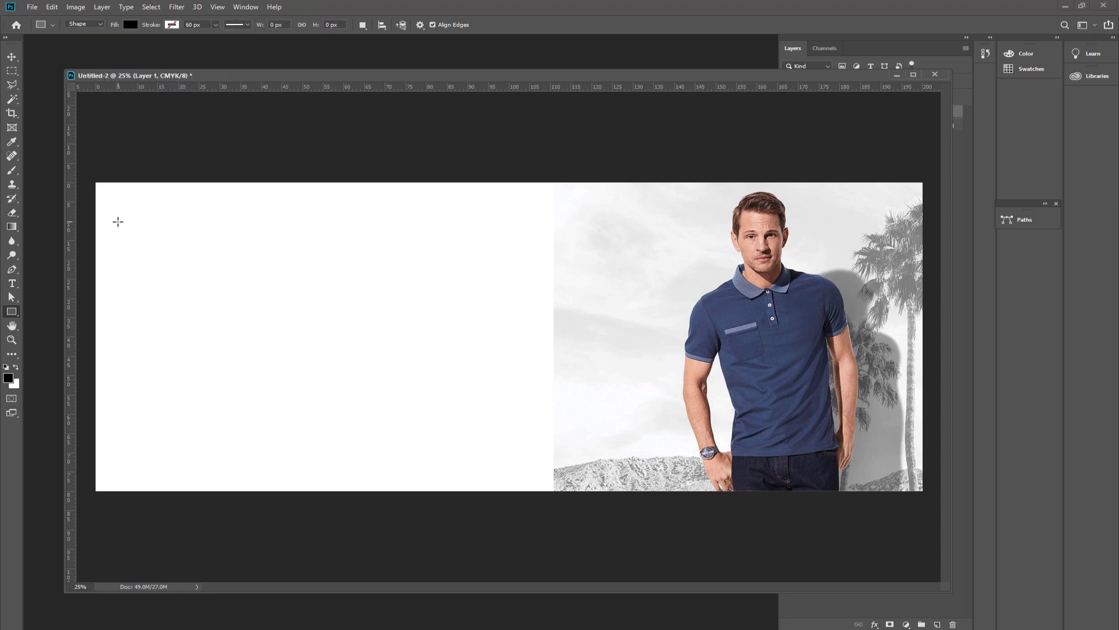
pyautogui.moveTo(90, 179)
pyautogui.mouseDown()
pyautogui.moveTo(147, 322)
pyautogui.moveTo(506, 496)
pyautogui.mouseUp()
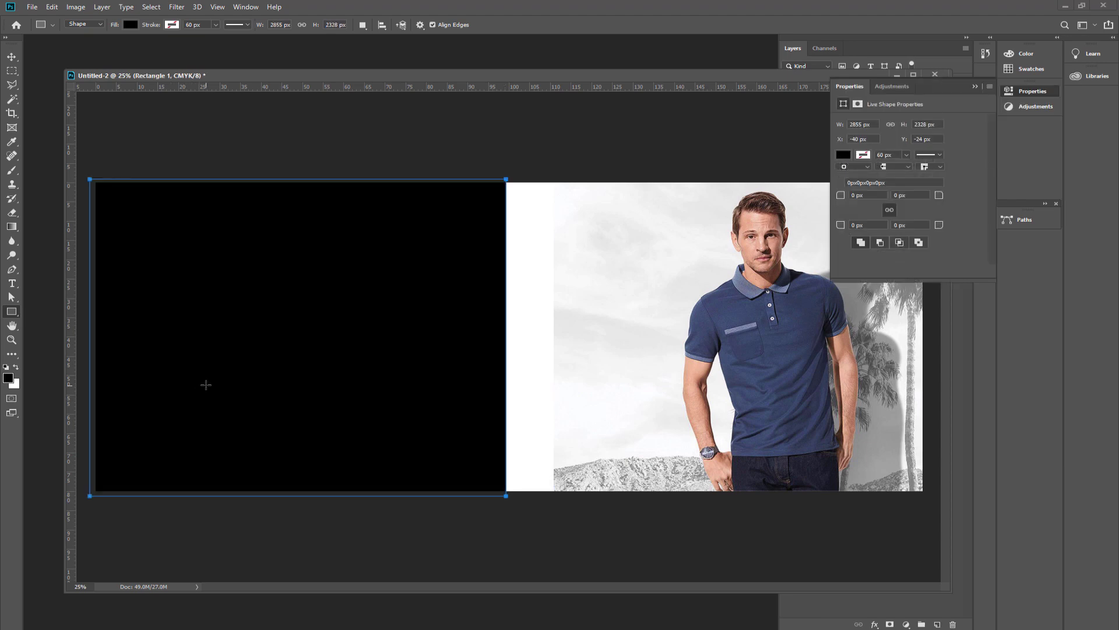
# - Drag the black rectangle's top-right anchor left so its right side becomes a diagonal edge
pyautogui.click(12, 298)
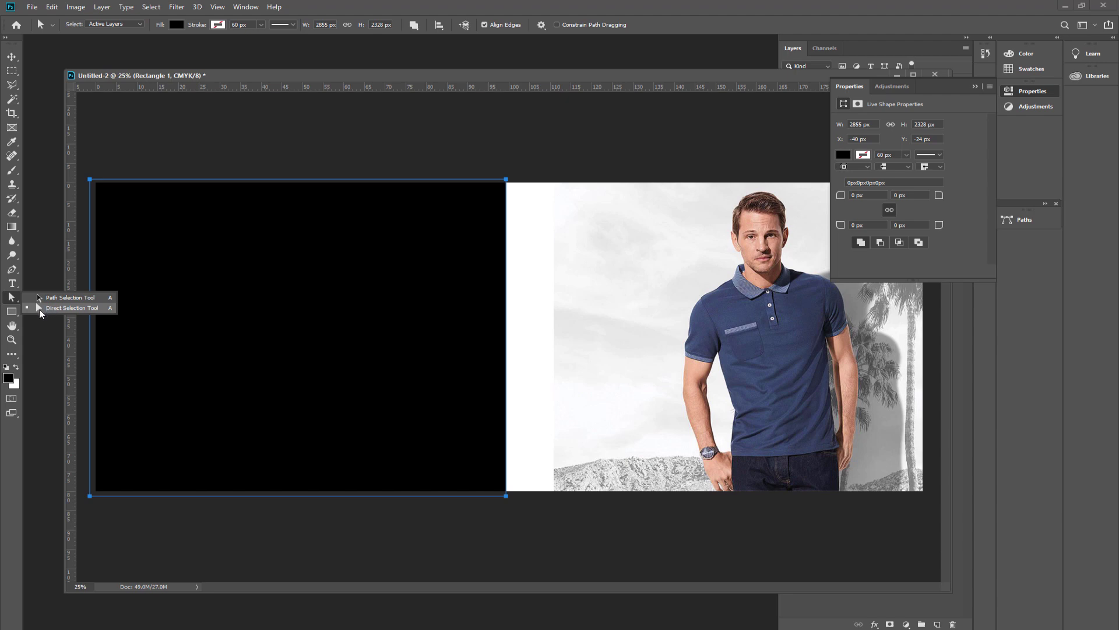
pyautogui.click(39, 308)
pyautogui.click(509, 219)
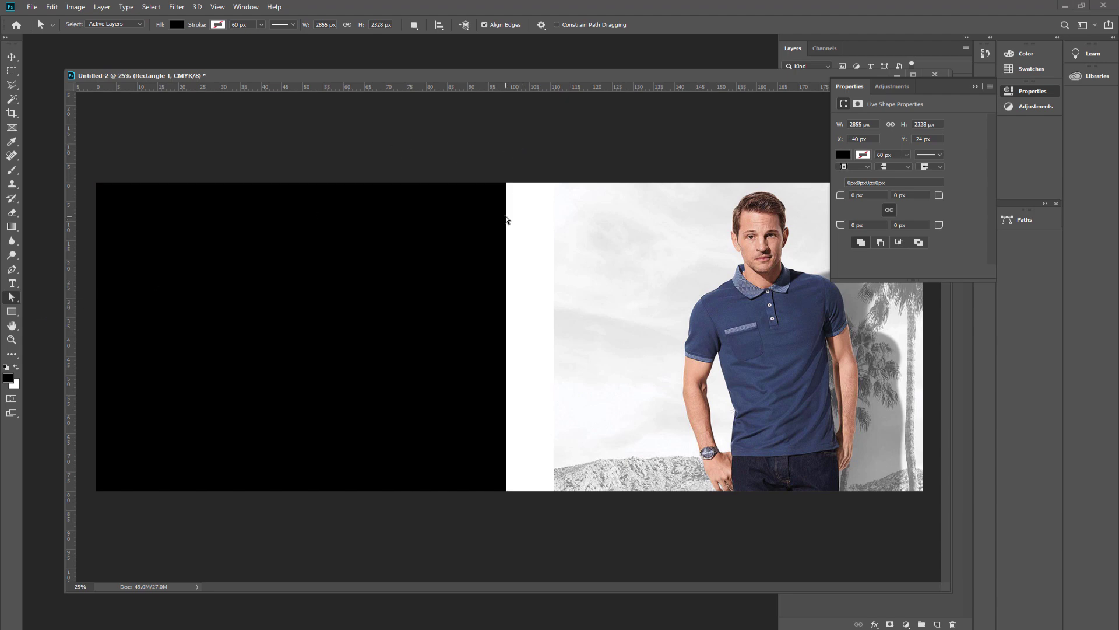
pyautogui.click(506, 201)
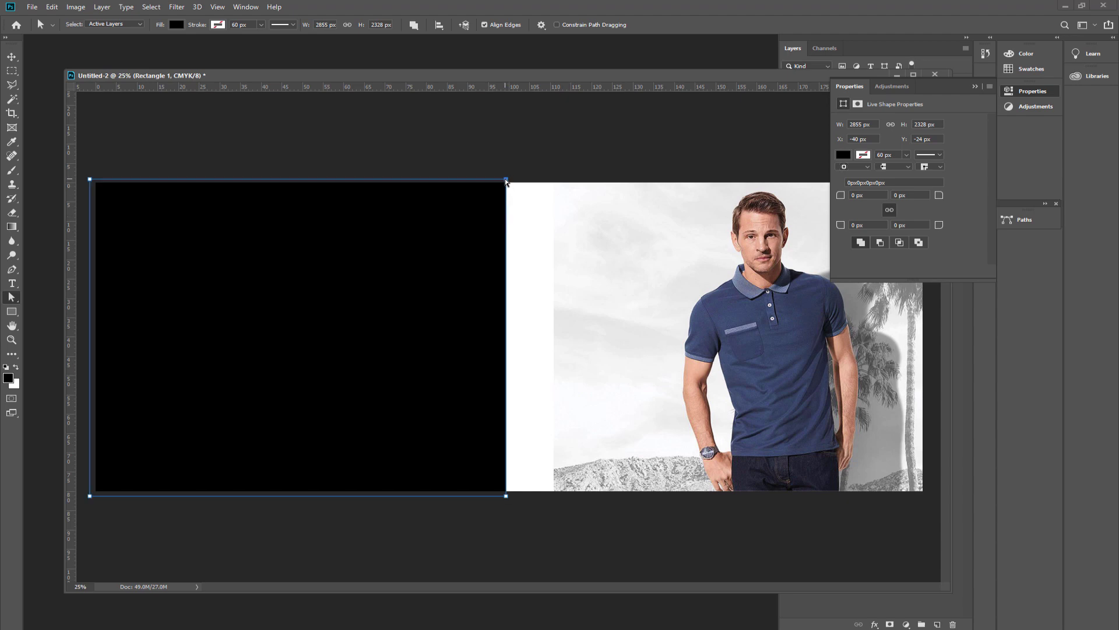
pyautogui.moveTo(506, 180); pyautogui.dragTo(319, 180)
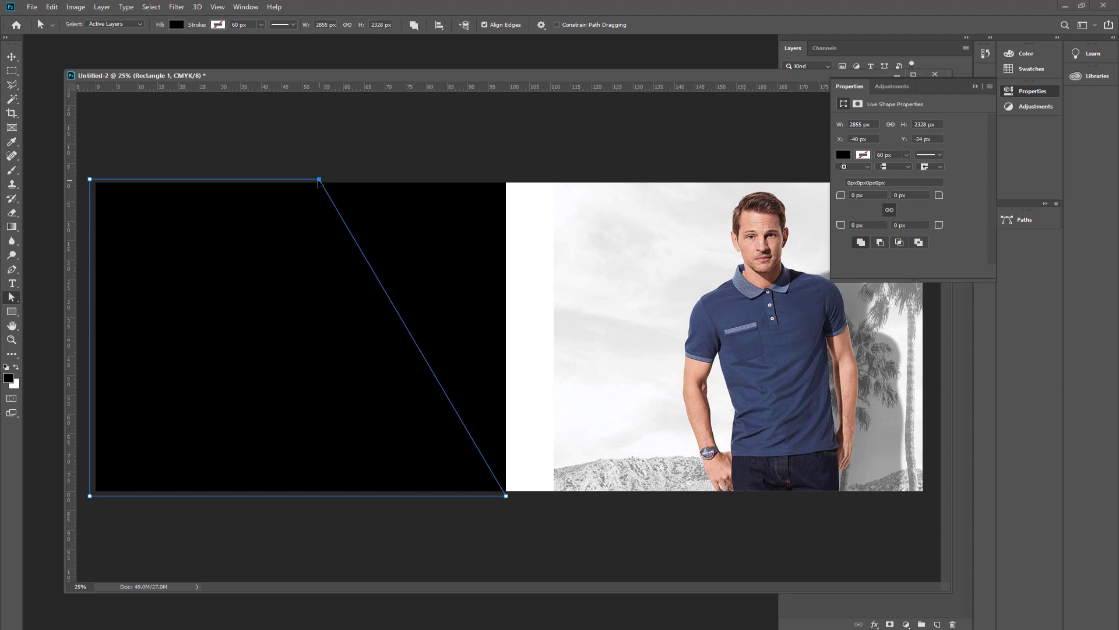
pyautogui.moveTo(318, 180); pyautogui.dragTo(315, 180)
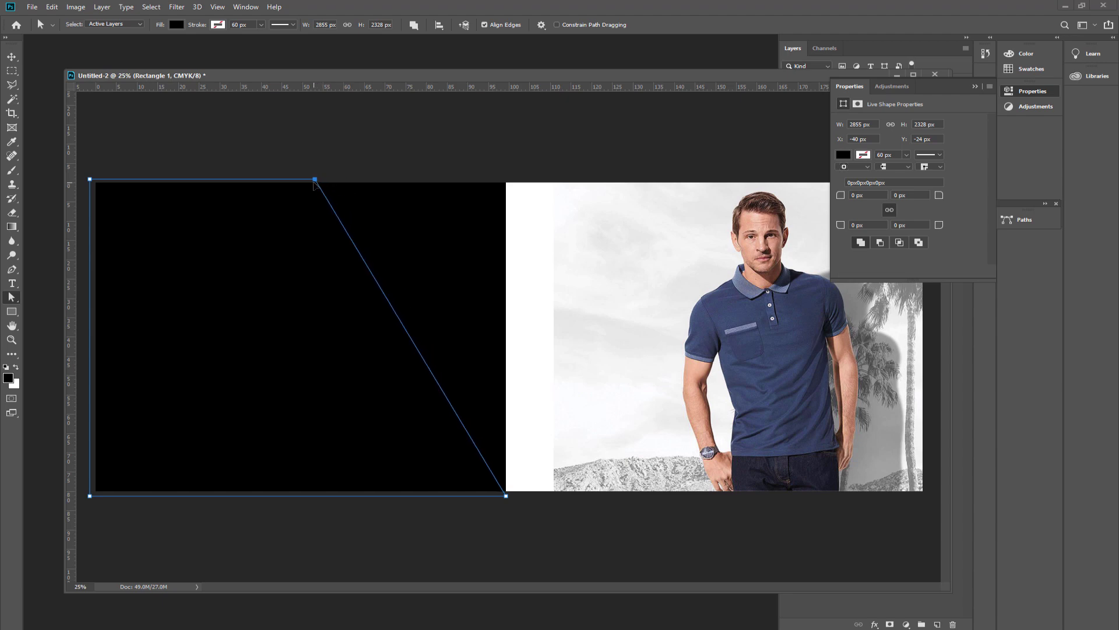
pyautogui.click(521, 237)
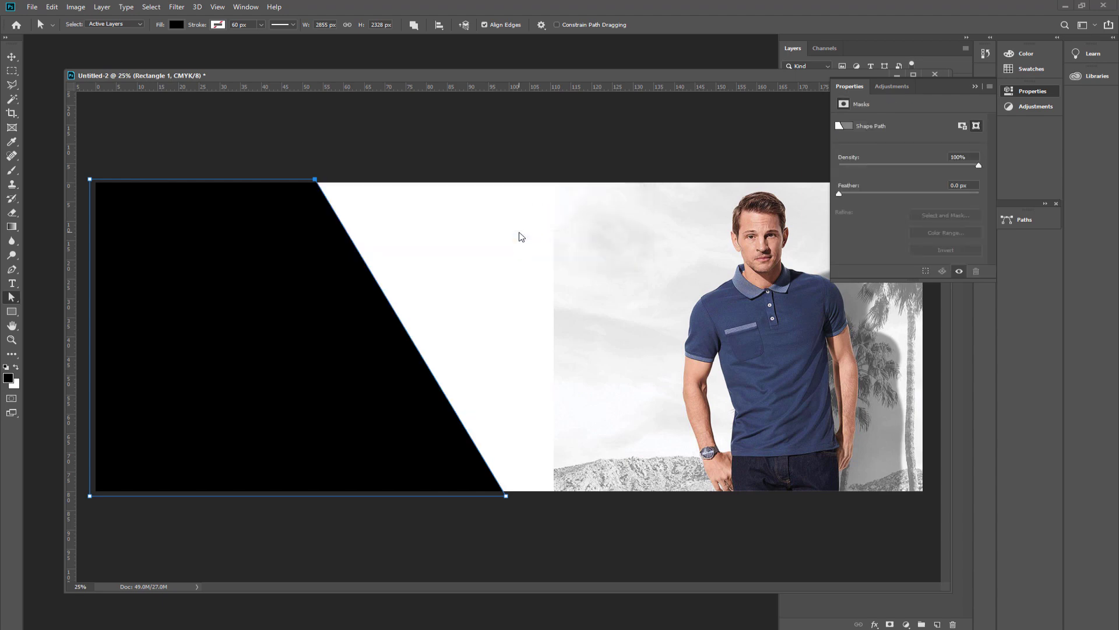
pyautogui.click(12, 59)
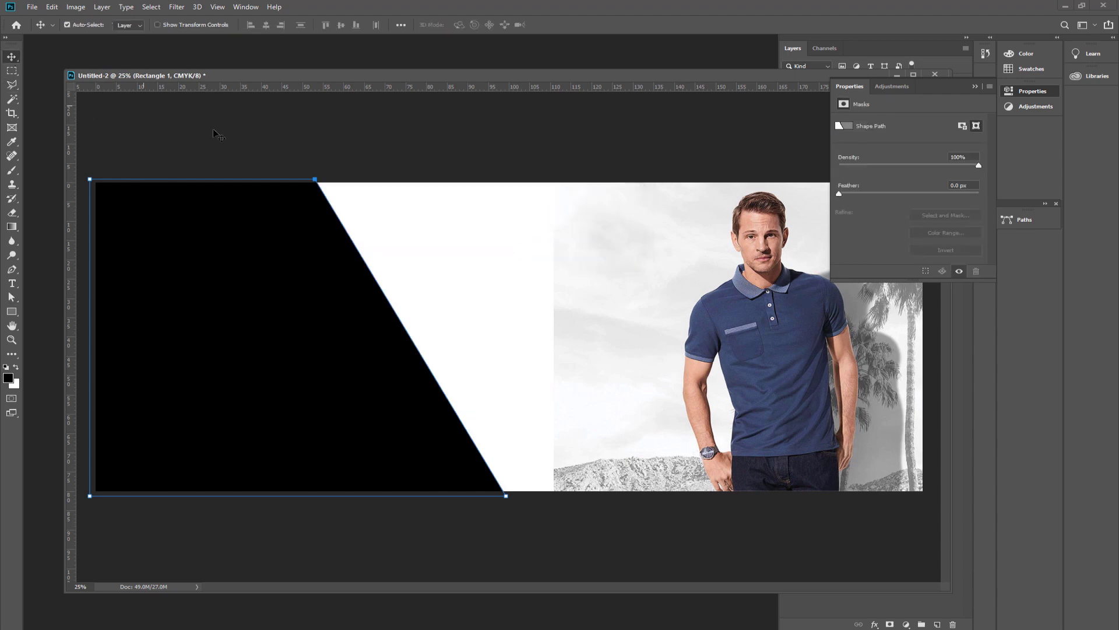
pyautogui.click(226, 139)
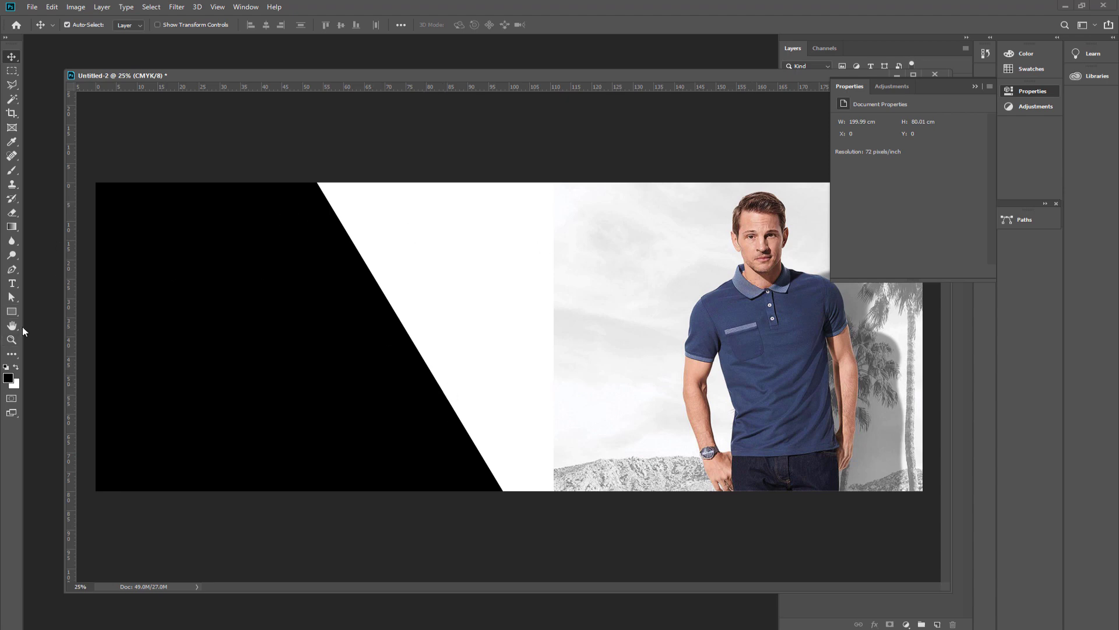
# - Set the Rectangle tool's stroke to white at 30 px and its fill to yellow
pyautogui.click(11, 311)
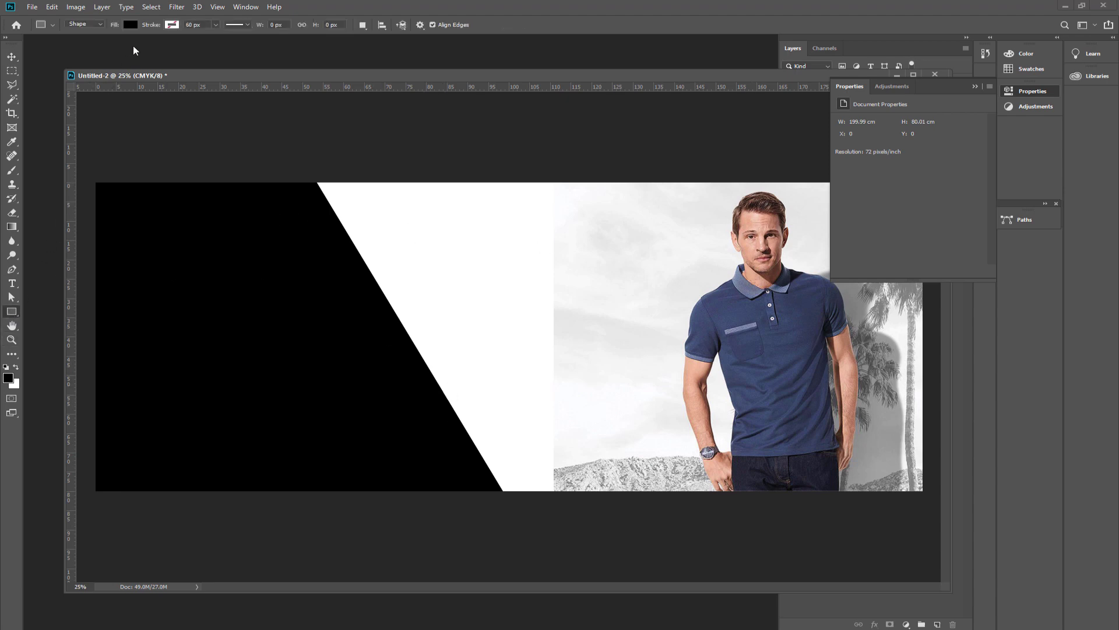
pyautogui.click(130, 25)
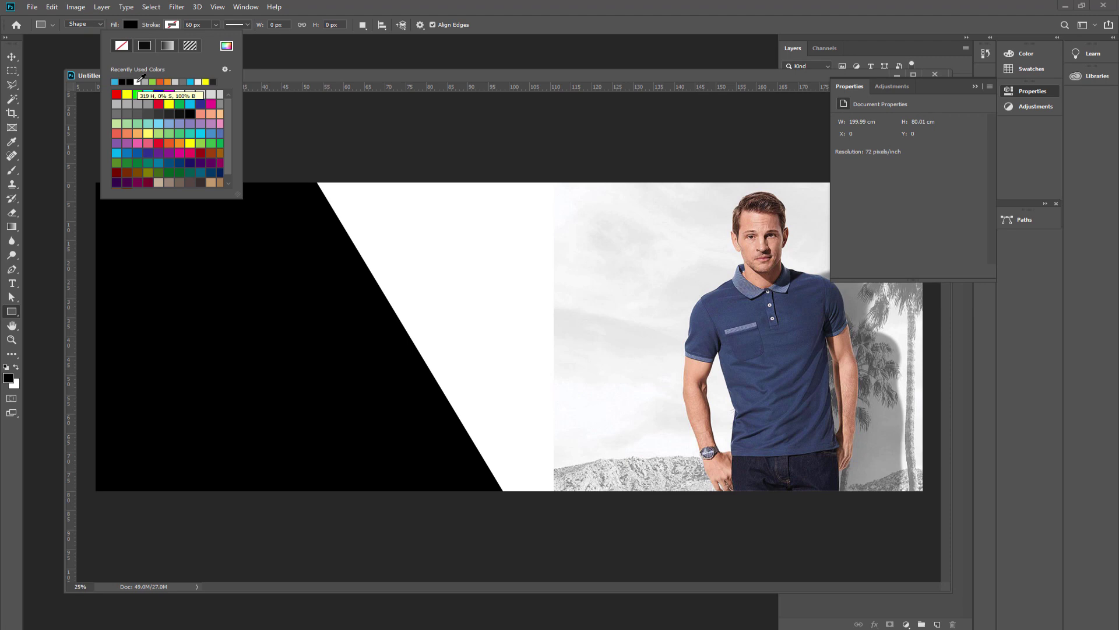
pyautogui.click(138, 81)
pyautogui.click(180, 29)
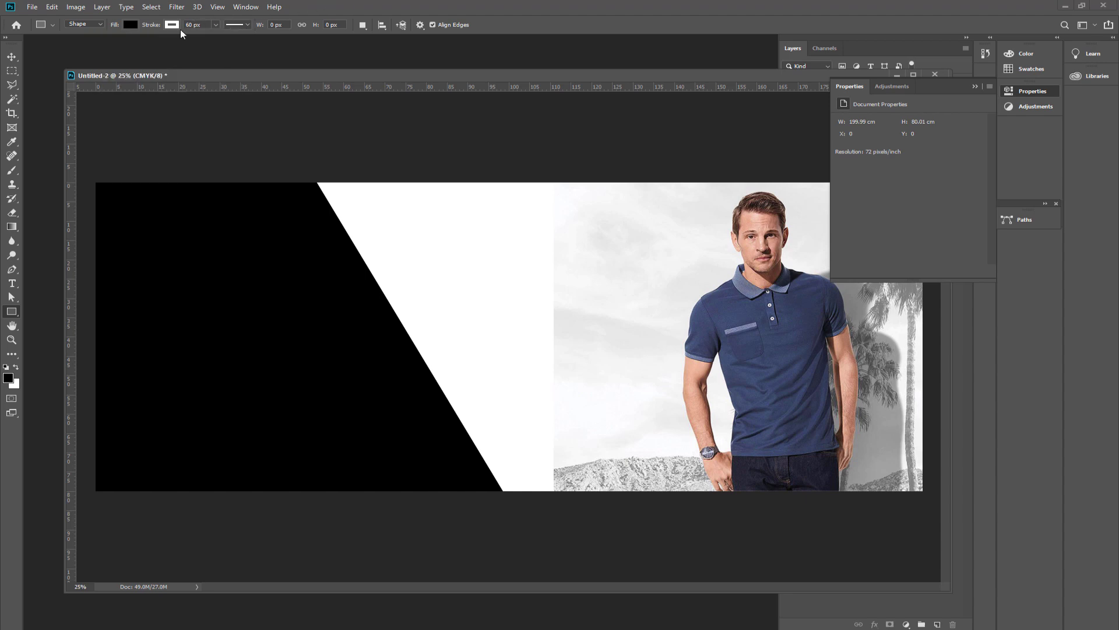
pyautogui.moveTo(201, 24); pyautogui.dragTo(180, 25)
pyautogui.click(128, 25)
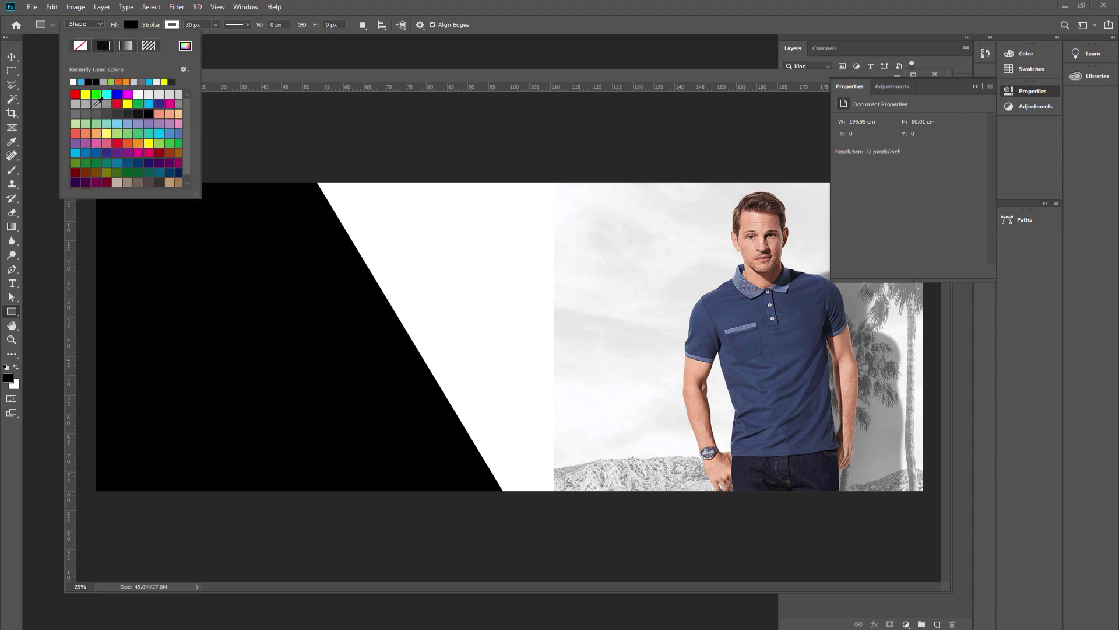
pyautogui.click(107, 133)
pyautogui.press('Escape')
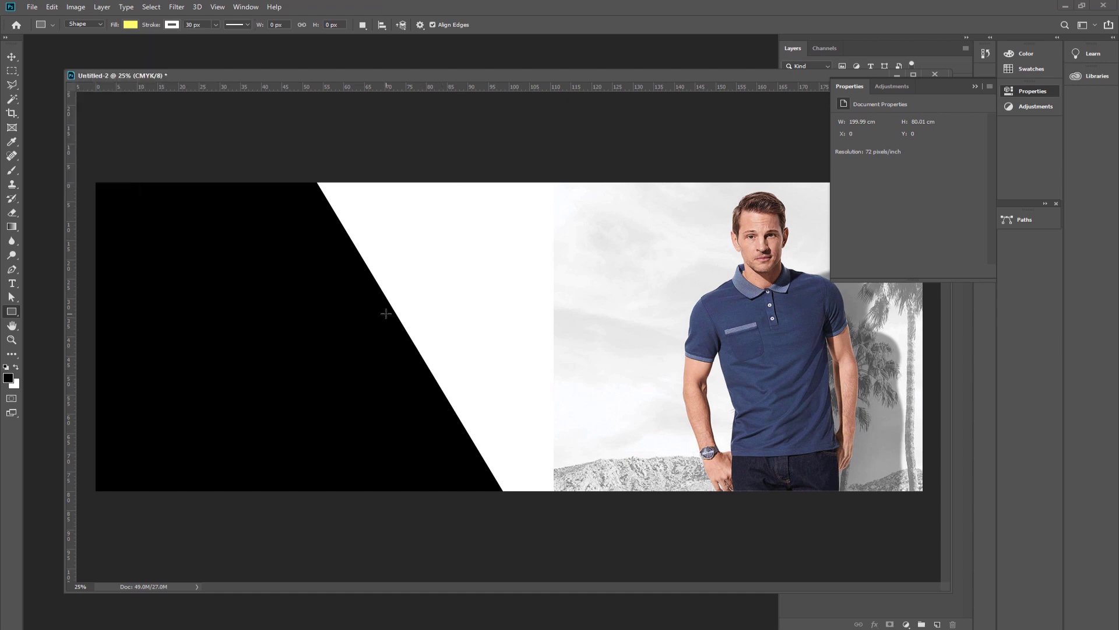
pyautogui.click(386, 313)
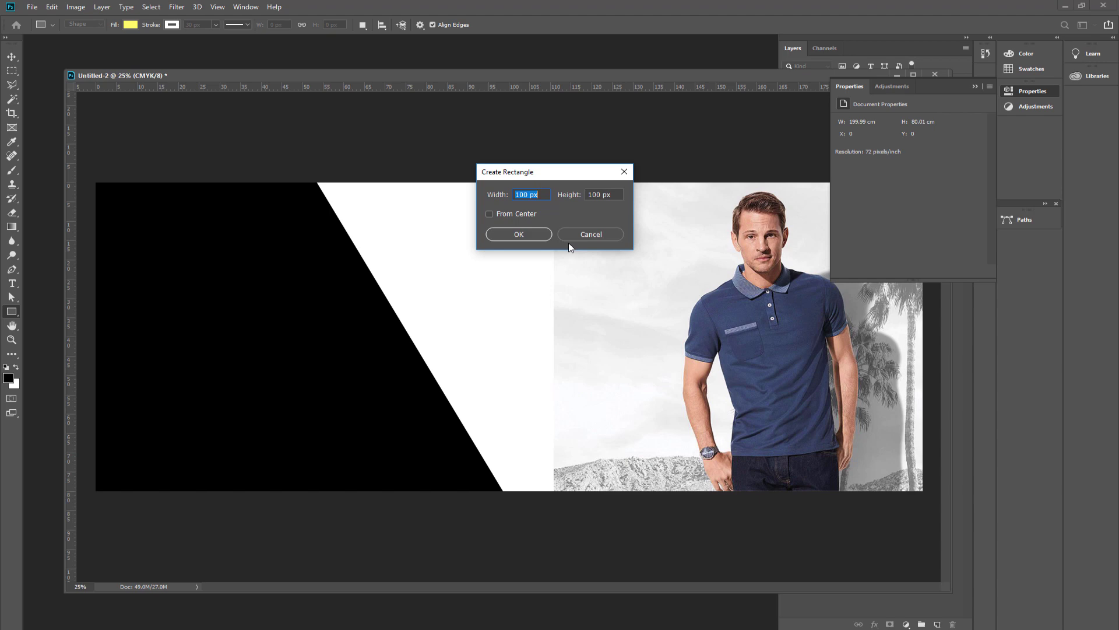
# - Create a 10 × 10 cm yellow square and move it left onto the black shape
pyautogui.write('10 ')
pyautogui.write('cm')
pyautogui.click(613, 198)
pyautogui.write('1')
pyautogui.write('0 cm')
pyautogui.click(527, 234)
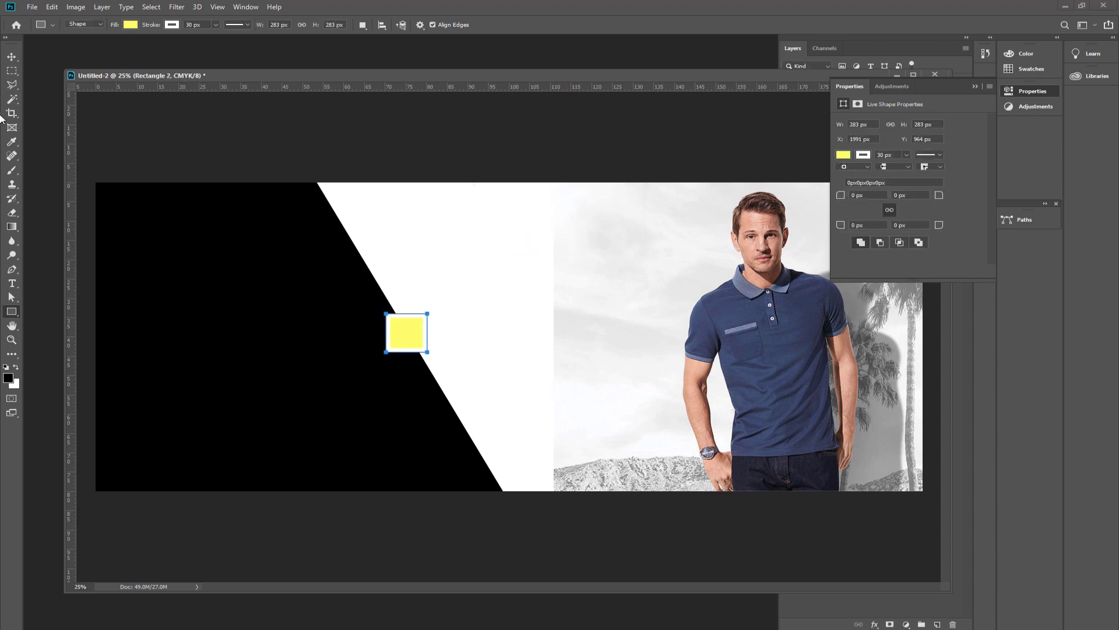
pyautogui.click(12, 57)
pyautogui.moveTo(407, 340)
pyautogui.mouseDown()
pyautogui.moveTo(279, 350)
pyautogui.moveTo(451, 313)
pyautogui.moveTo(335, 379)
pyautogui.mouseUp()
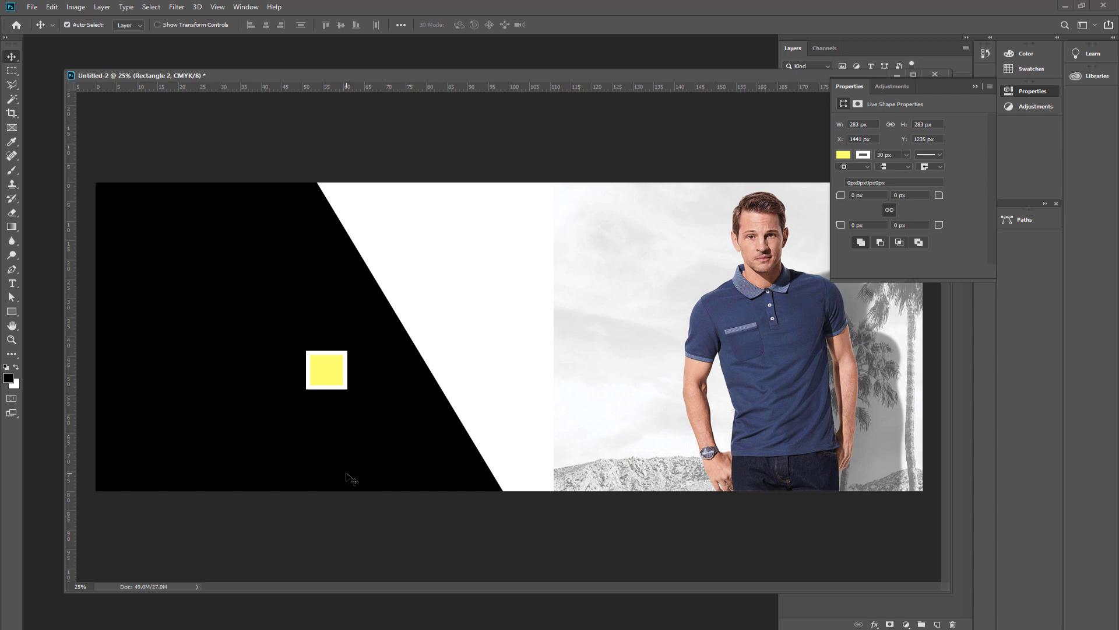
pyautogui.click(472, 272)
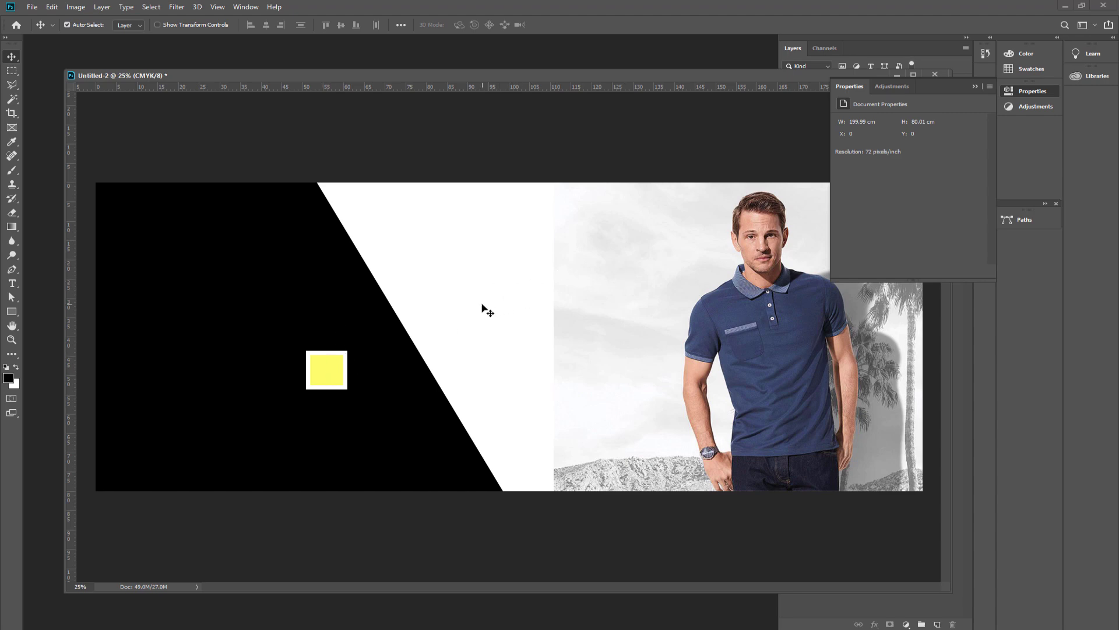
# - Close the Properties panel group, float the Layers panel, and select the Background layer
pyautogui.click(990, 87)
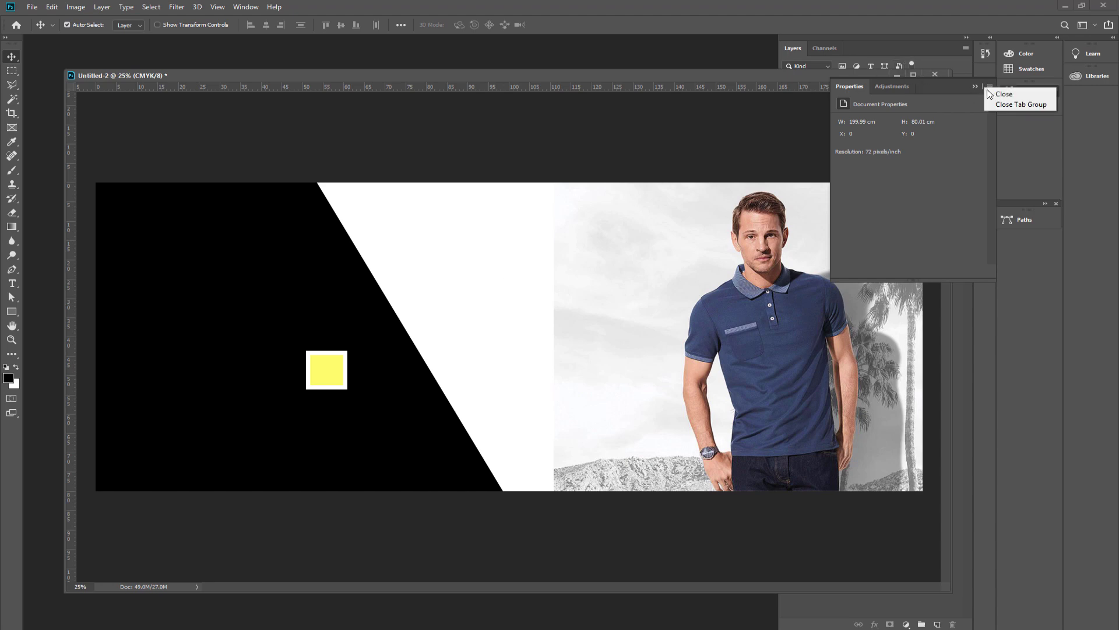
pyautogui.click(991, 104)
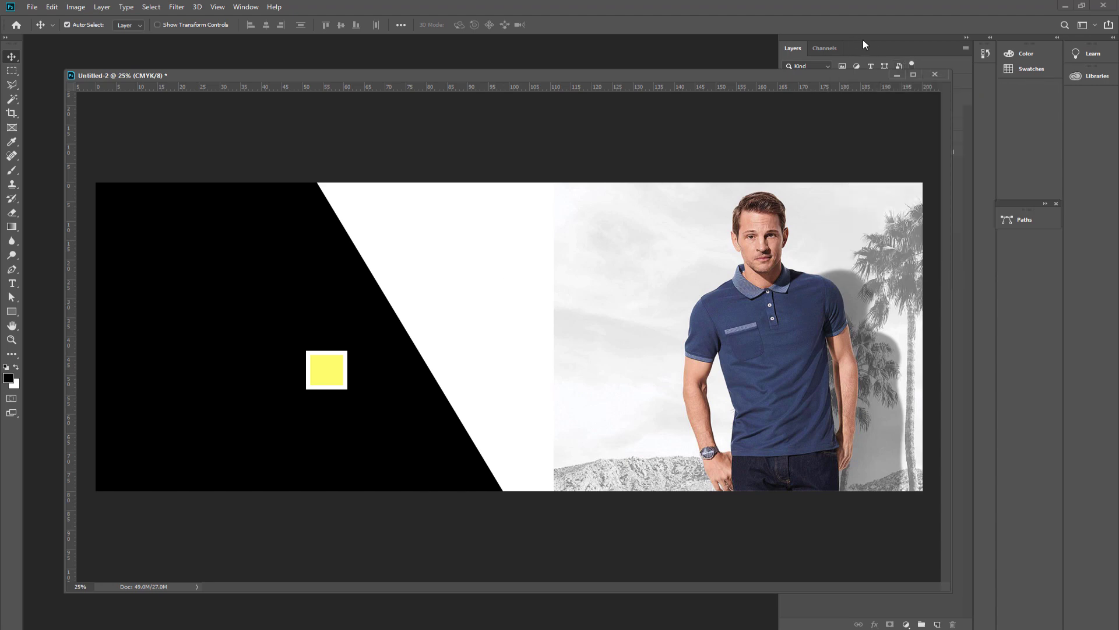
pyautogui.moveTo(808, 40); pyautogui.dragTo(820, 46)
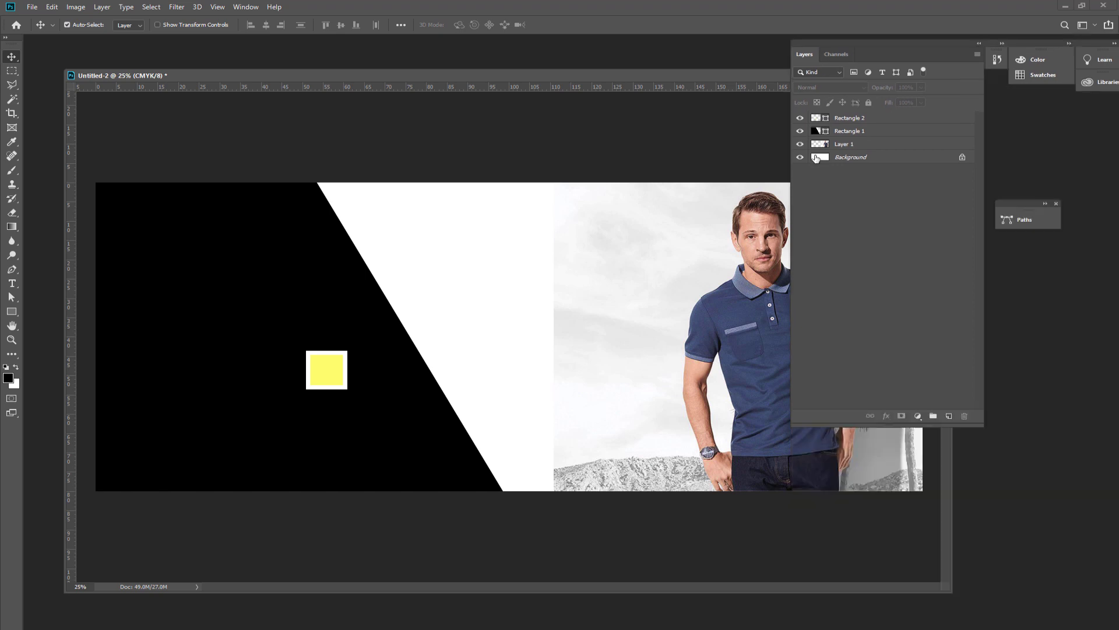
pyautogui.click(824, 162)
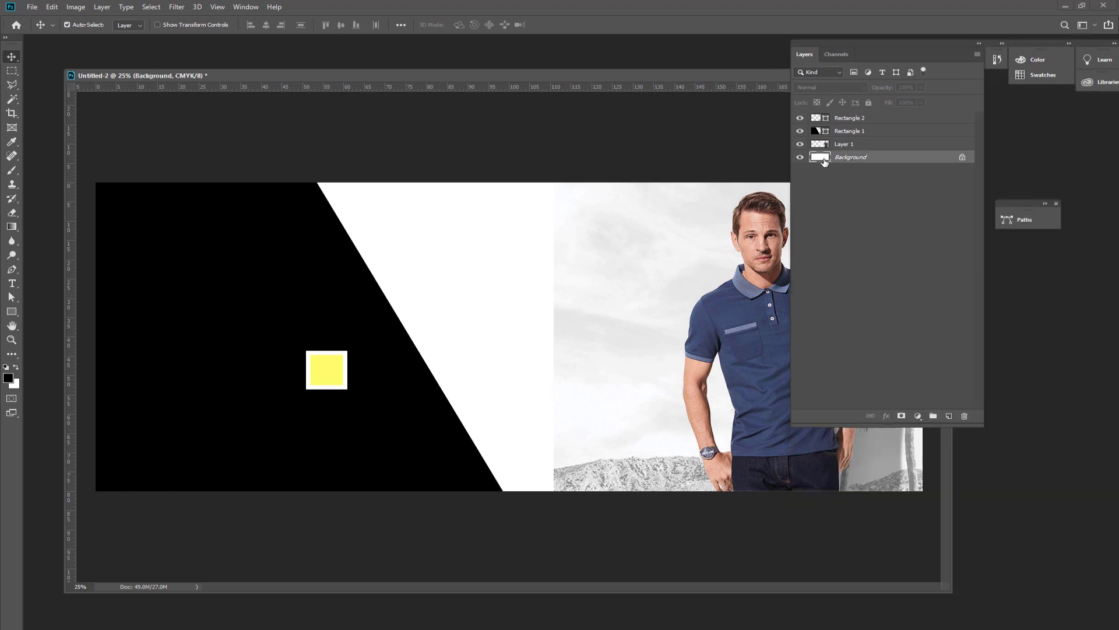
# - Fill the Background layer with grey-blue #78888e as the background colour
pyautogui.click(15, 385)
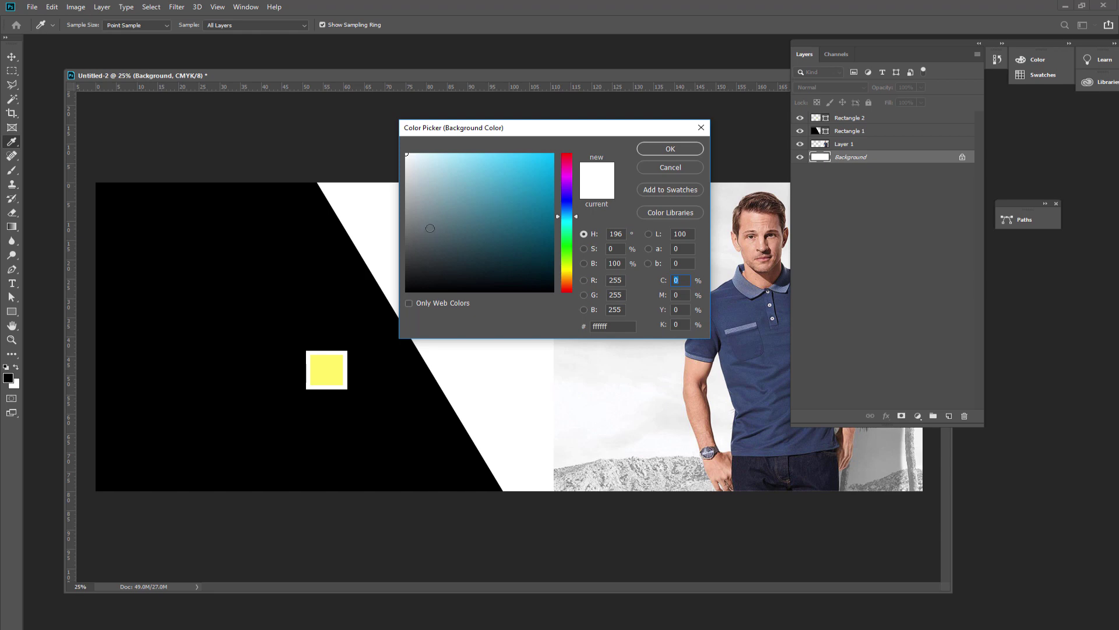
pyautogui.click(430, 226)
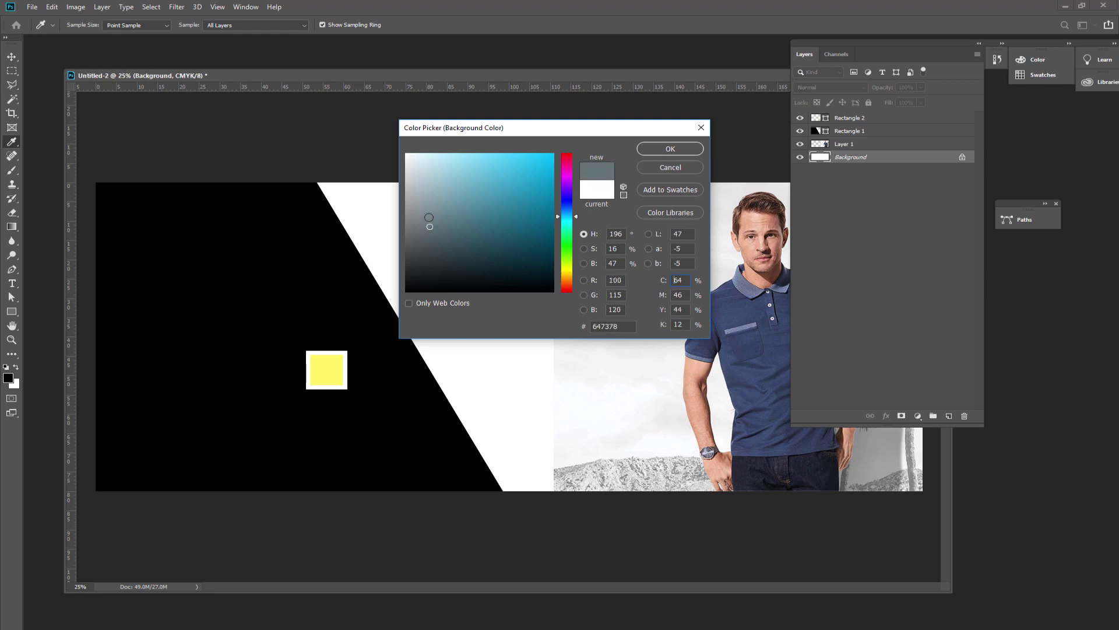
pyautogui.click(666, 153)
pyautogui.hotkey('alt', 'BackSpace')
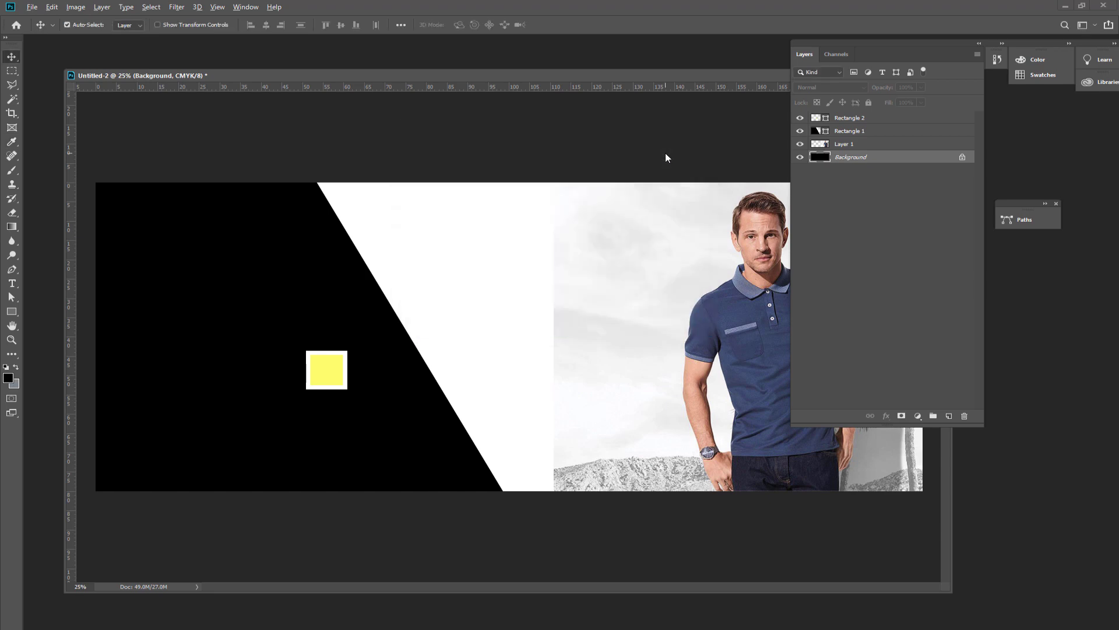
pyautogui.hotkey('ctrl', 'BackSpace')
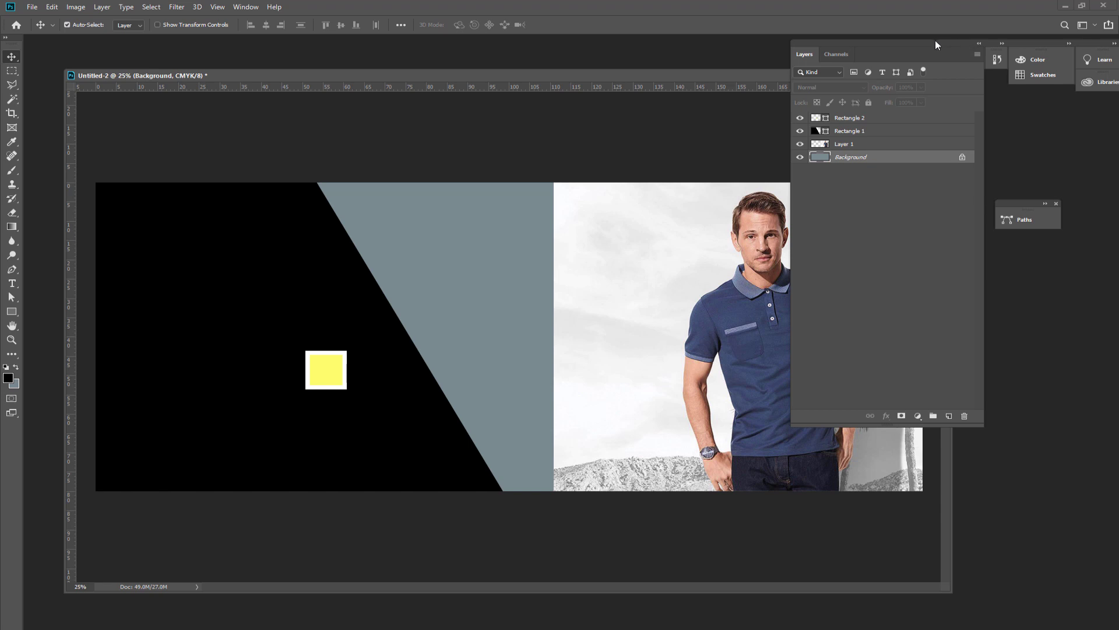
pyautogui.moveTo(936, 41); pyautogui.dragTo(1073, 169)
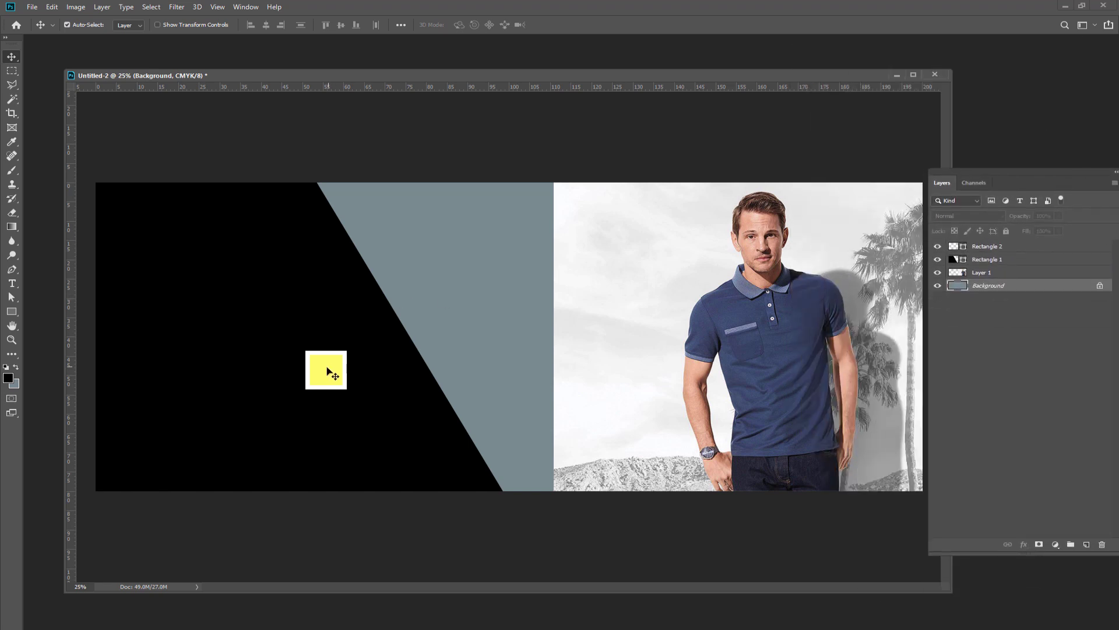
# - Delete the yellow square and create a 20 × 20 cm black square, moved right over the photo edge
pyautogui.moveTo(332, 373); pyautogui.dragTo(458, 332)
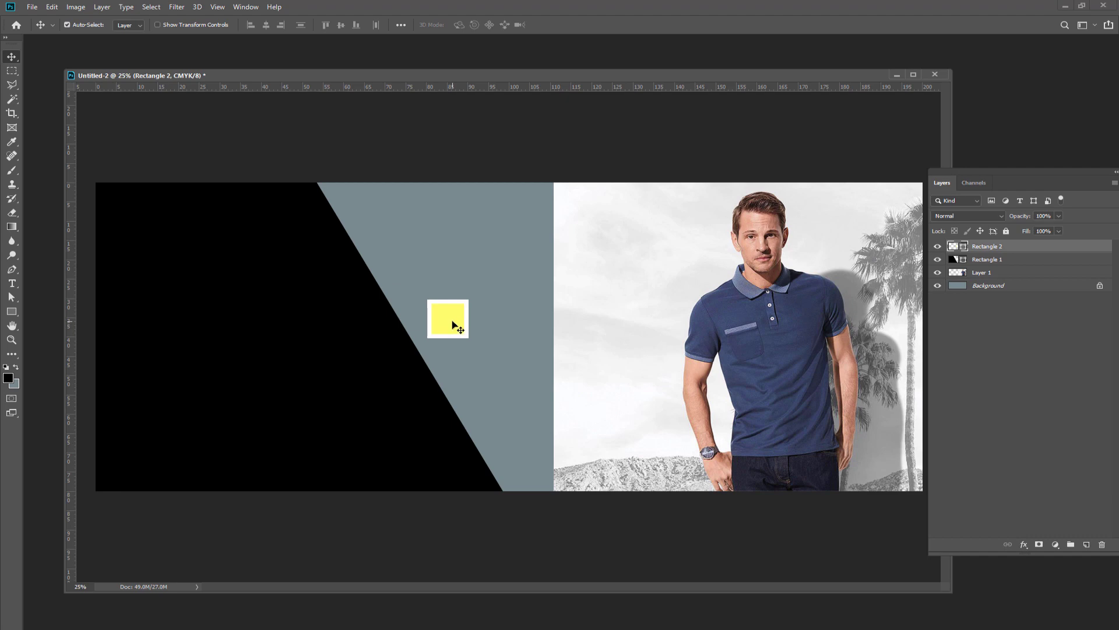
pyautogui.press('Delete')
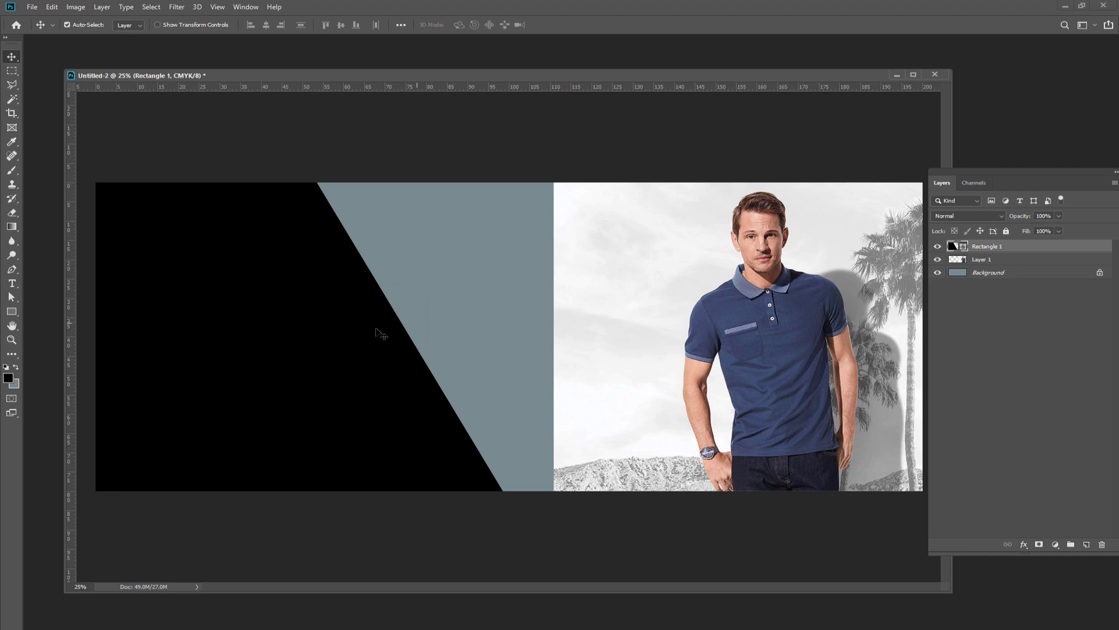
pyautogui.click(12, 311)
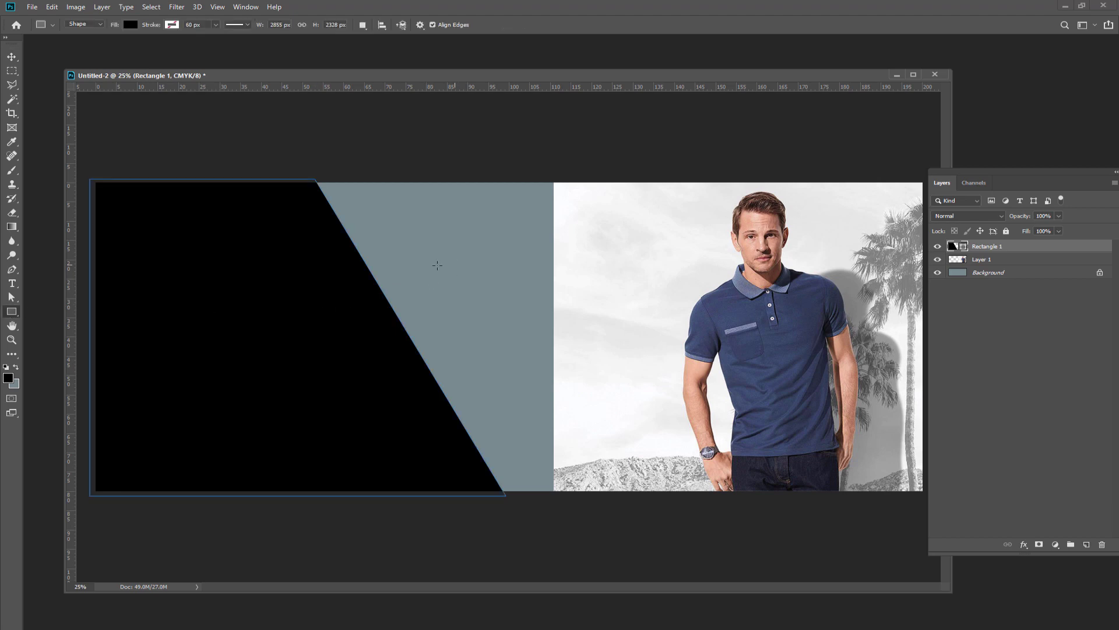
pyautogui.click(454, 288)
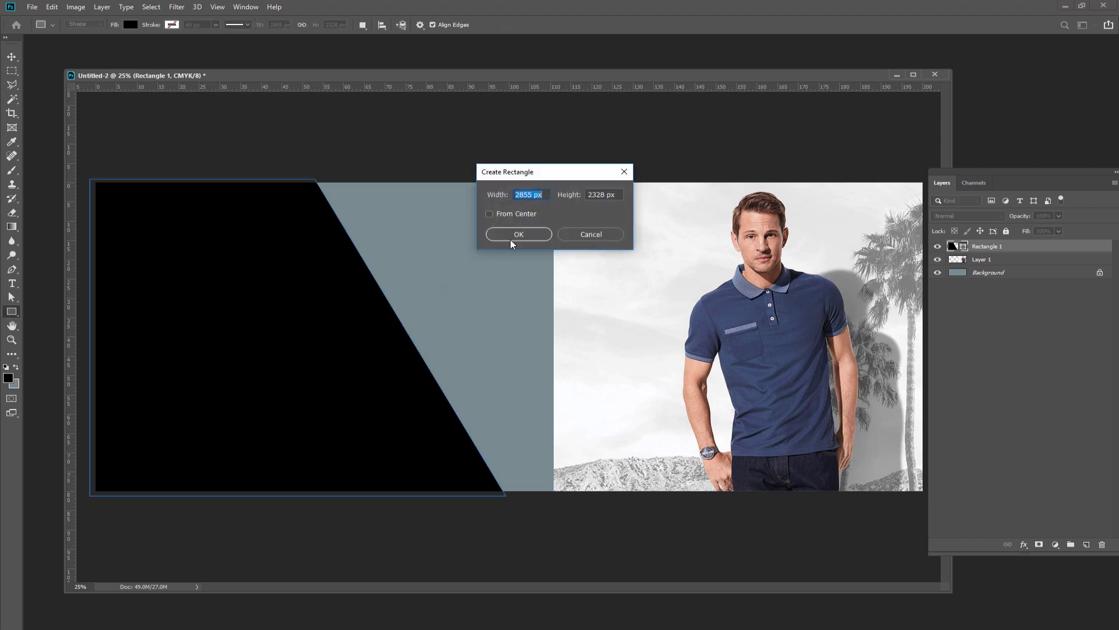
pyautogui.write('20 c')
pyautogui.write('m')
pyautogui.press('Tab')
pyautogui.write('20 cm')
pyautogui.press('Tab')
pyautogui.click(519, 234)
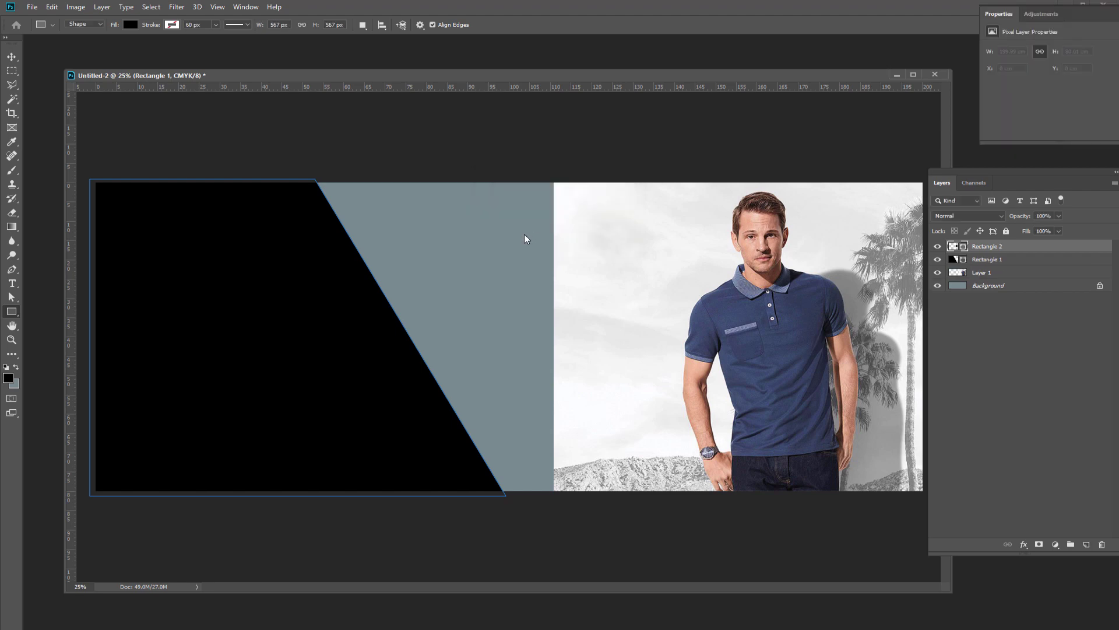
pyautogui.click(10, 61)
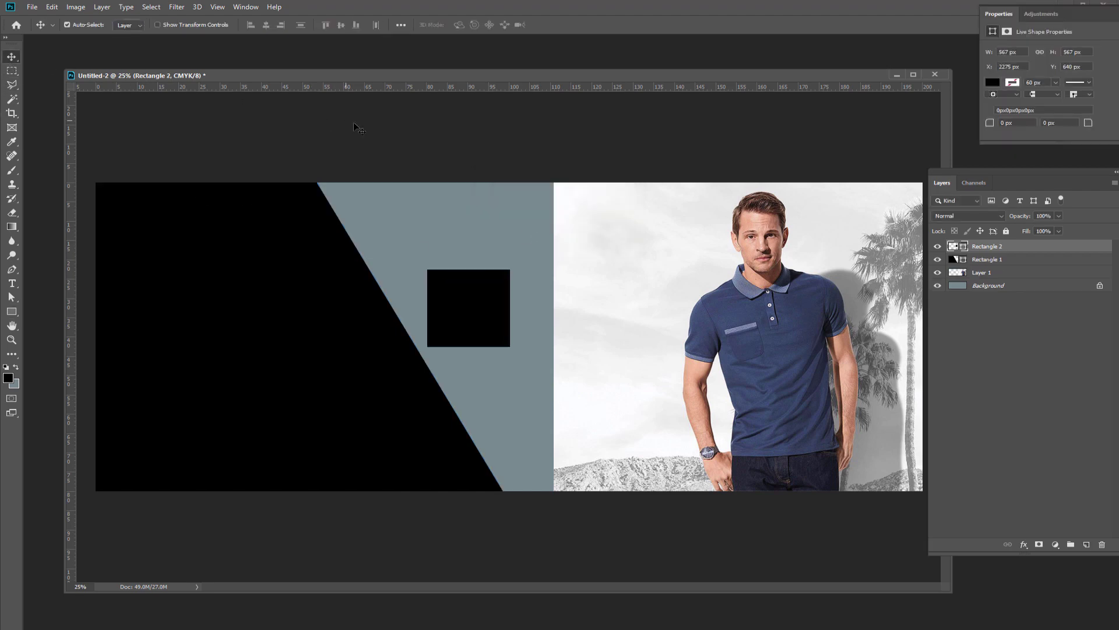
pyautogui.moveTo(469, 302); pyautogui.dragTo(548, 302)
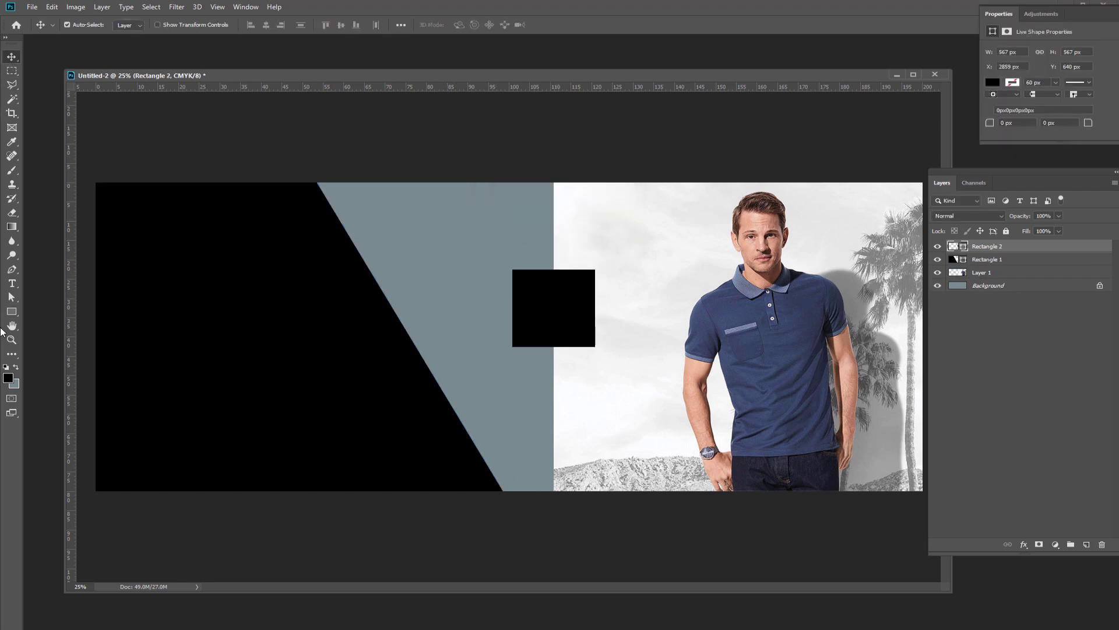
# - Give the square a 40 px white stroke and a green fill
pyautogui.click(12, 311)
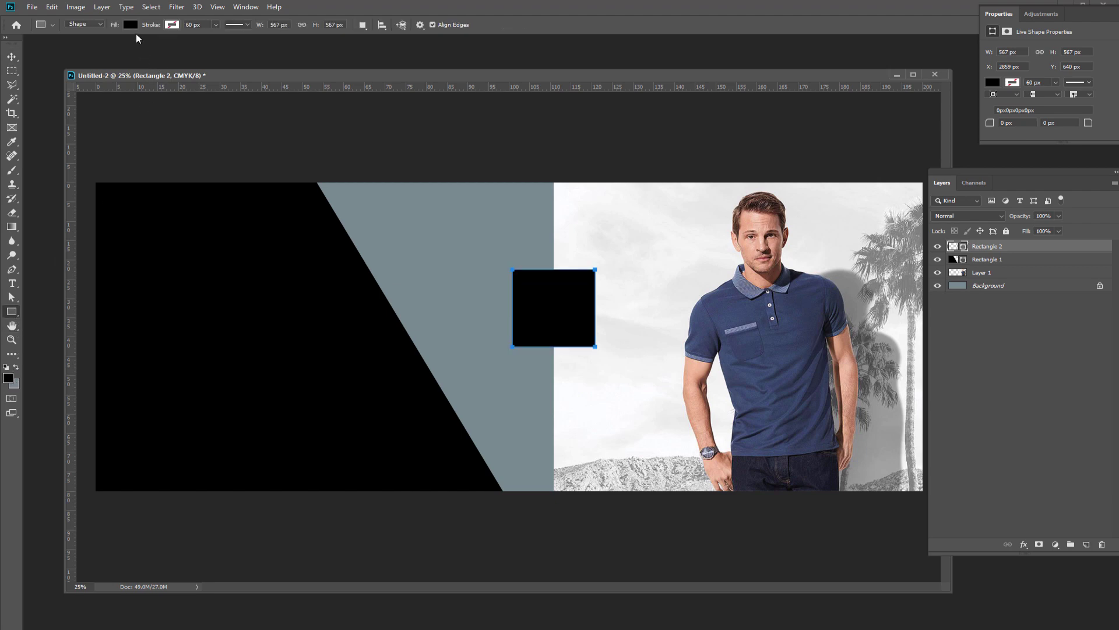
pyautogui.click(172, 25)
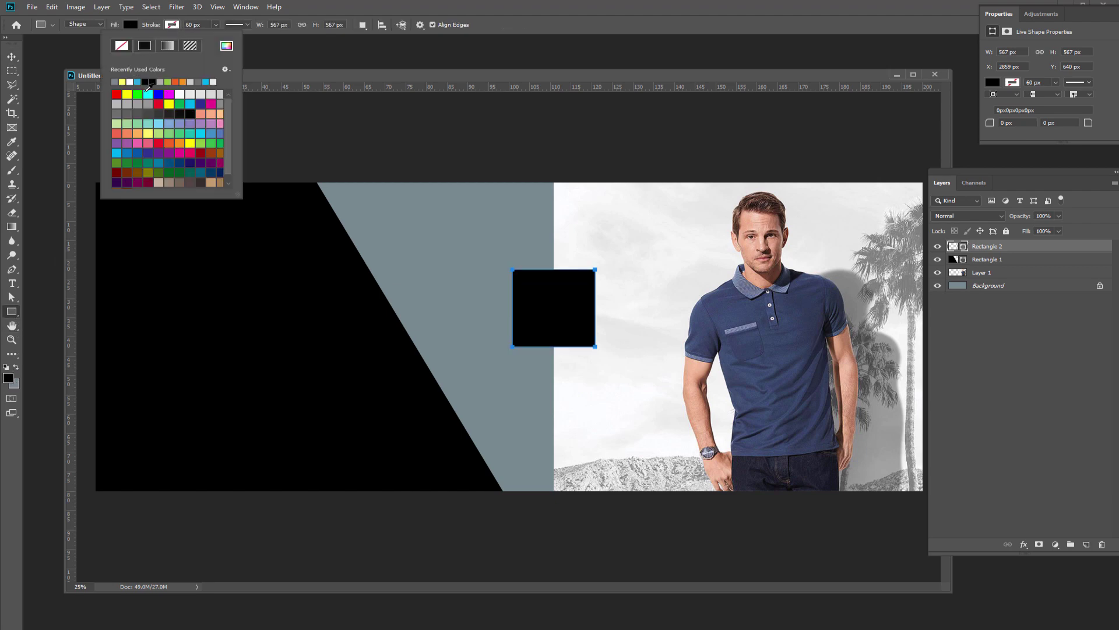
pyautogui.click(180, 95)
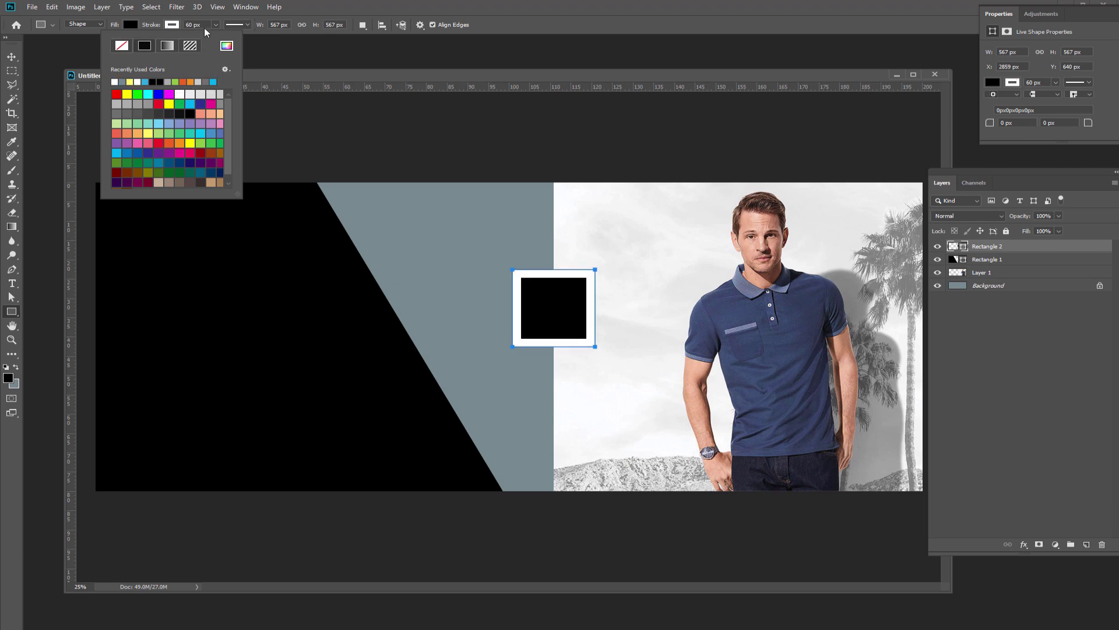
pyautogui.click(182, 26)
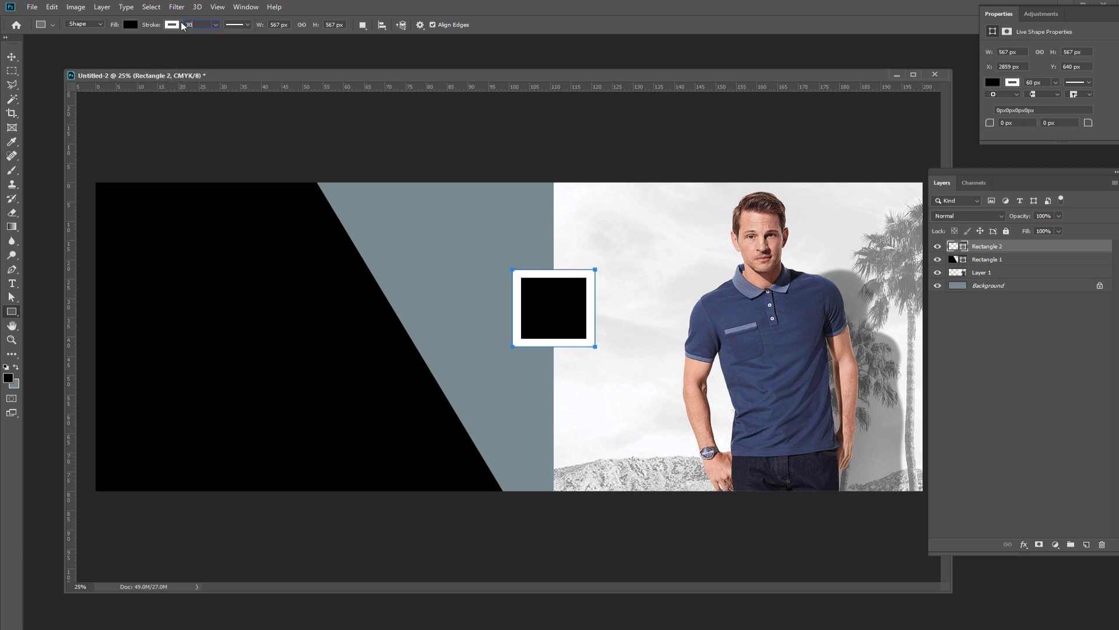
pyautogui.press('Return')
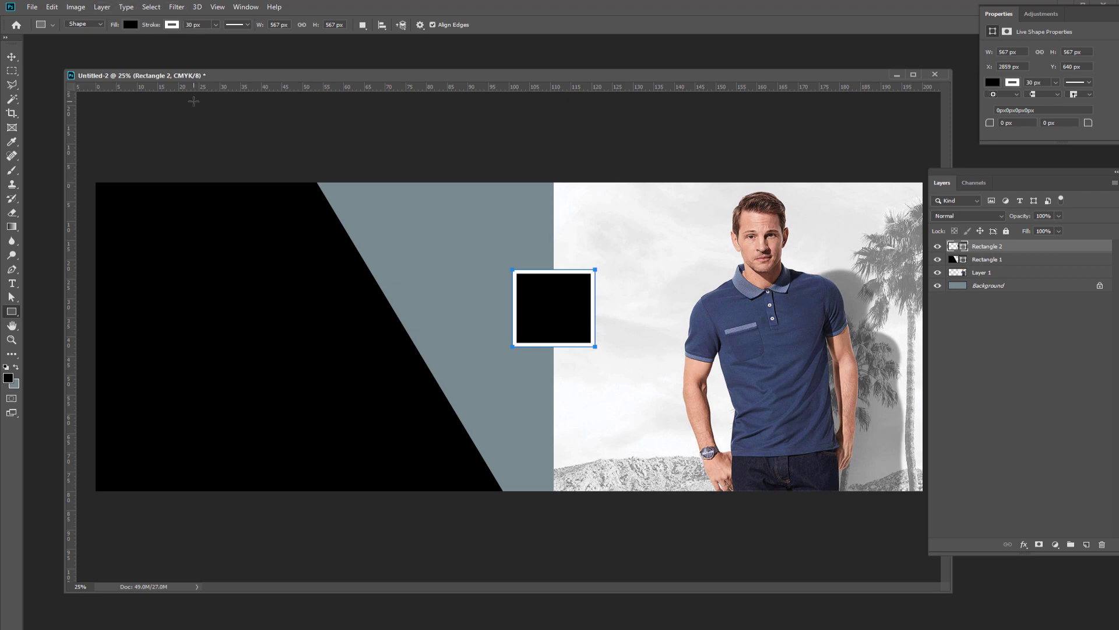
pyautogui.click(180, 26)
pyautogui.write('40')
pyautogui.press('Return')
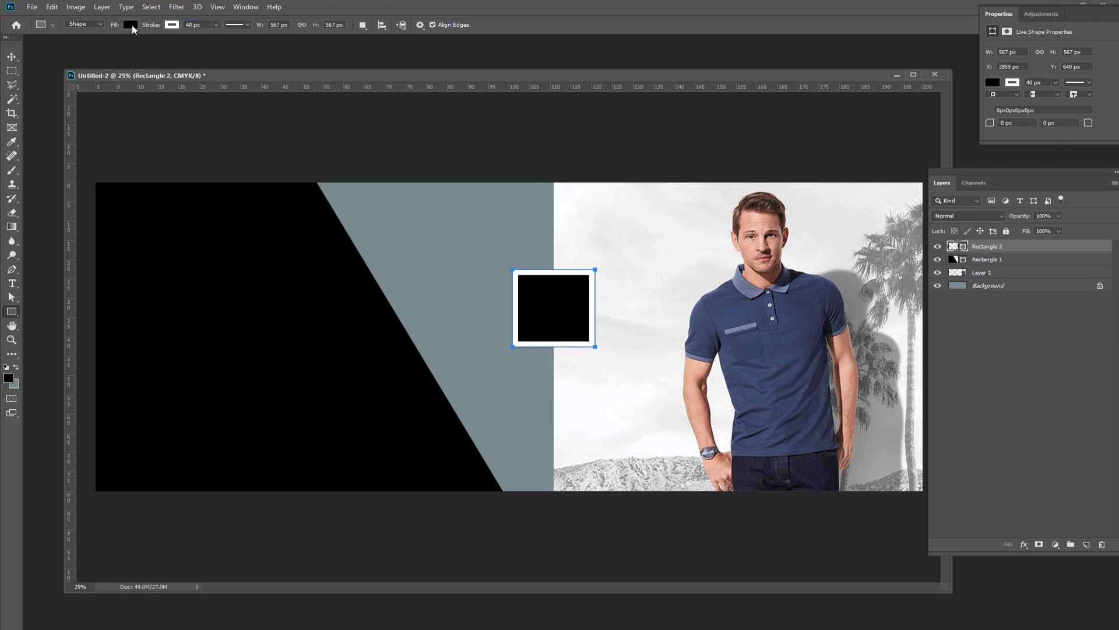
pyautogui.click(131, 24)
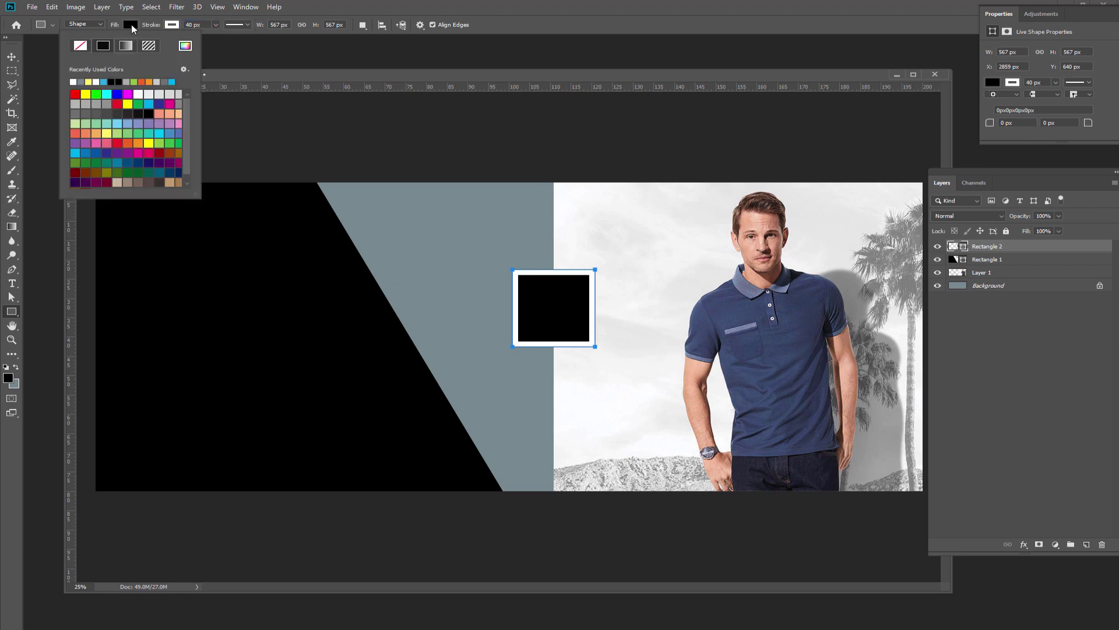
pyautogui.click(139, 104)
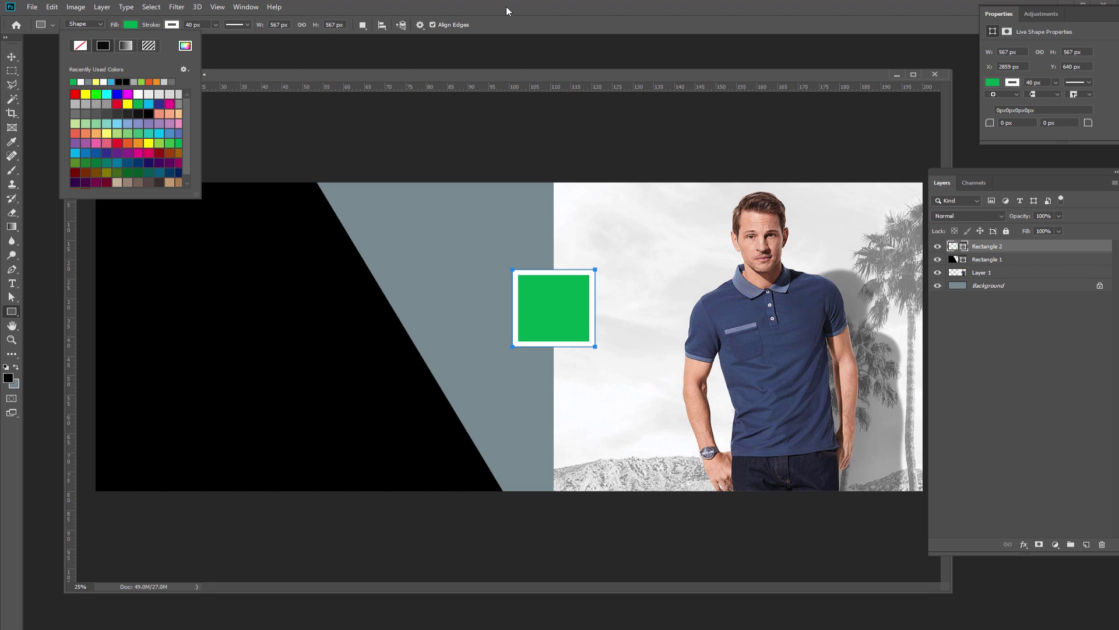
pyautogui.press('Return')
# - Position the green square on the grey area beside the diagonal edge
pyautogui.press('v')
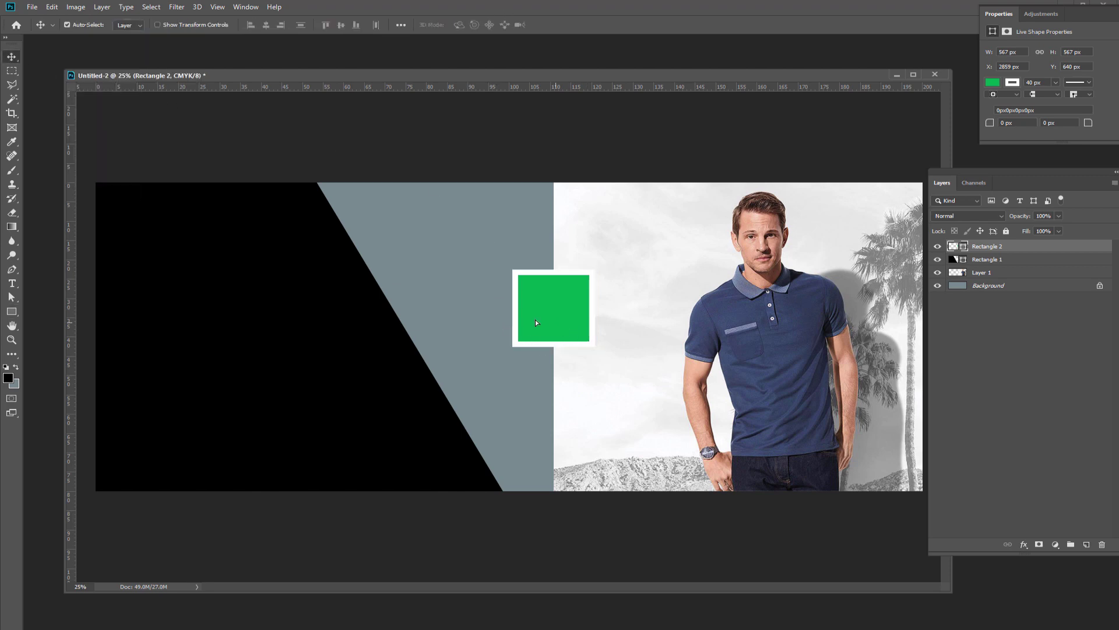
pyautogui.moveTo(537, 322); pyautogui.dragTo(459, 303)
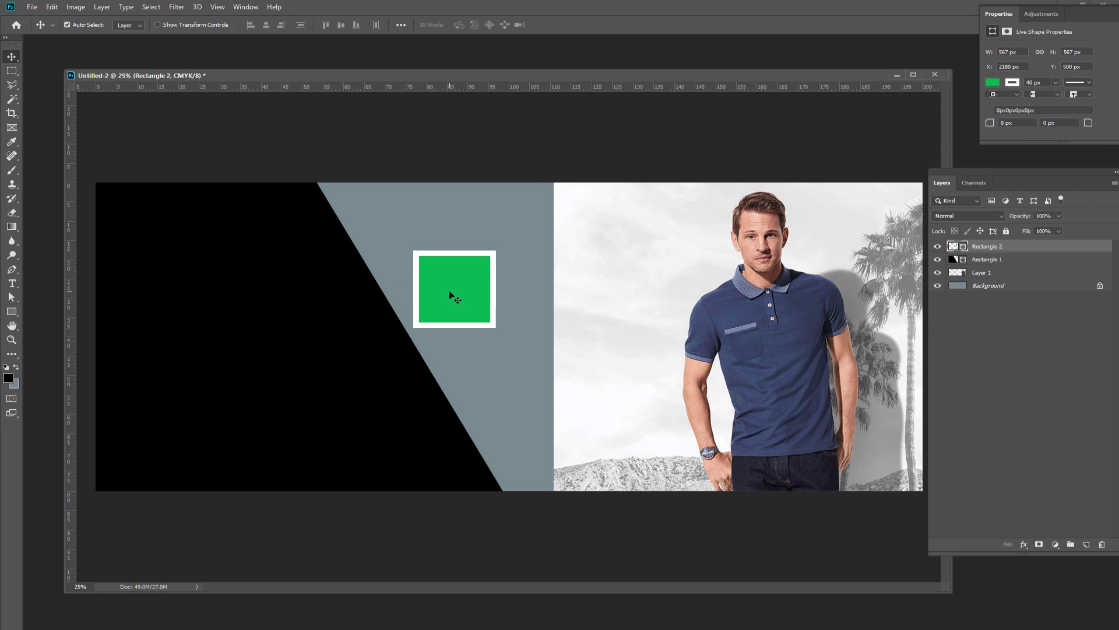
pyautogui.moveTo(450, 293)
pyautogui.mouseDown()
pyautogui.moveTo(469, 292)
pyautogui.moveTo(463, 305)
pyautogui.mouseUp()
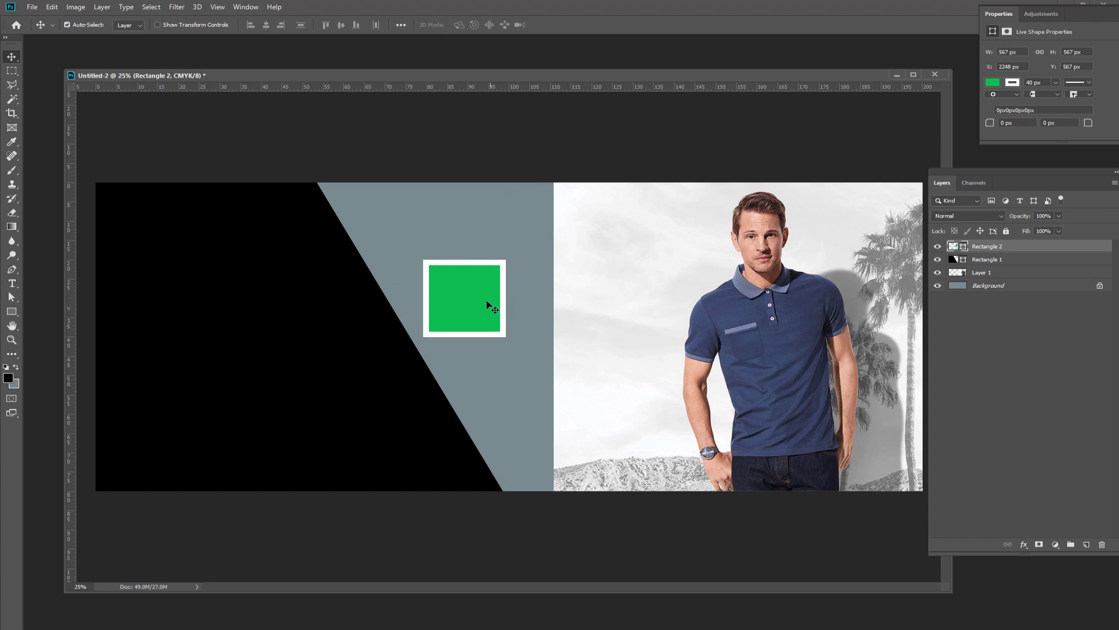
pyautogui.moveTo(461, 299); pyautogui.dragTo(467, 298)
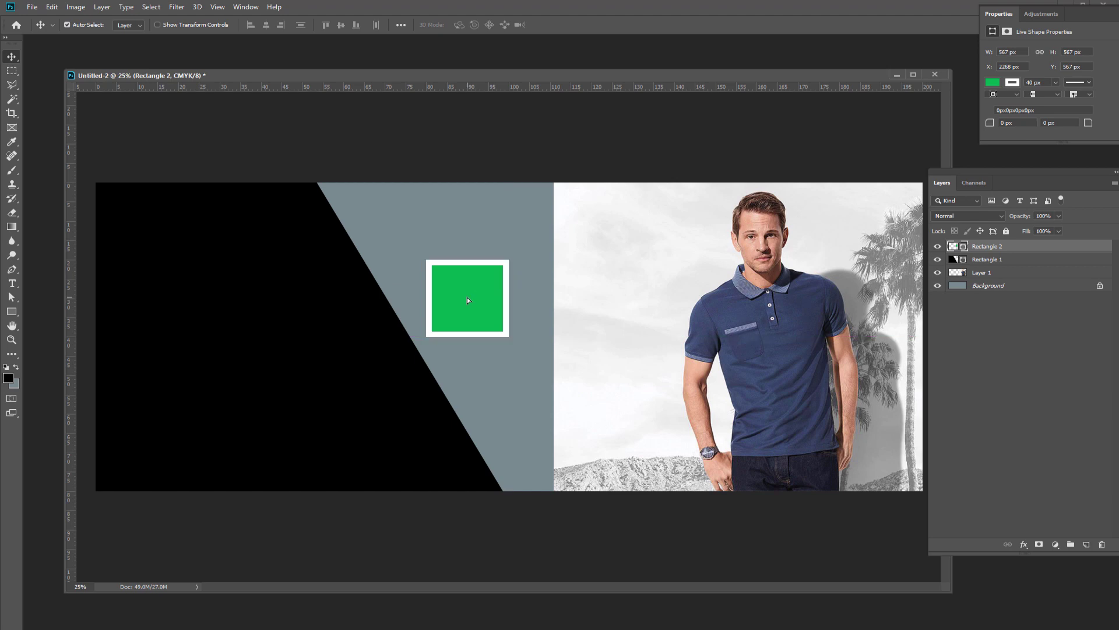
pyautogui.moveTo(467, 296); pyautogui.dragTo(461, 293)
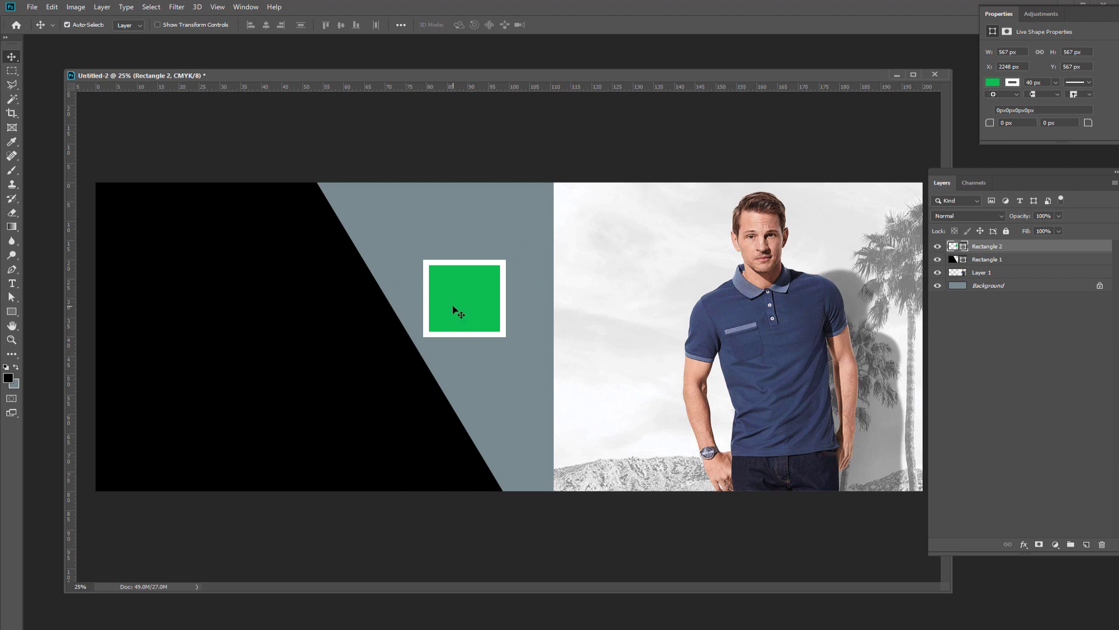
# - Try a 45° rotation on the green square, cancel it, and slide the square left to the diagonal edge
pyautogui.hotkey('ctrl', 't')
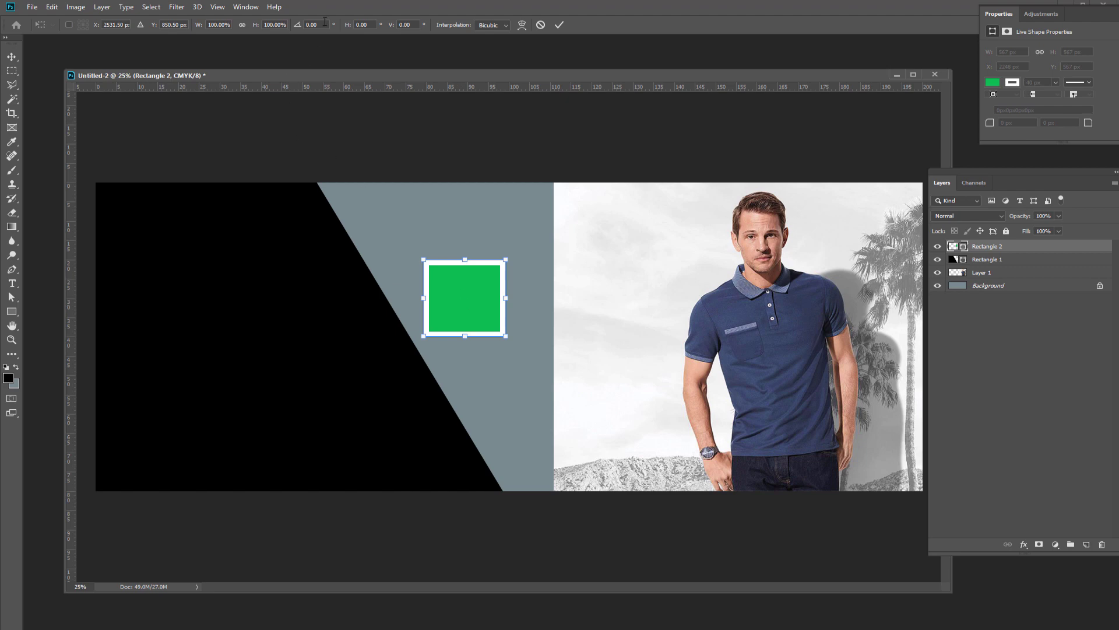
pyautogui.click(307, 25)
pyautogui.doubleClick(313, 25)
pyautogui.write('45')
pyautogui.press('Return')
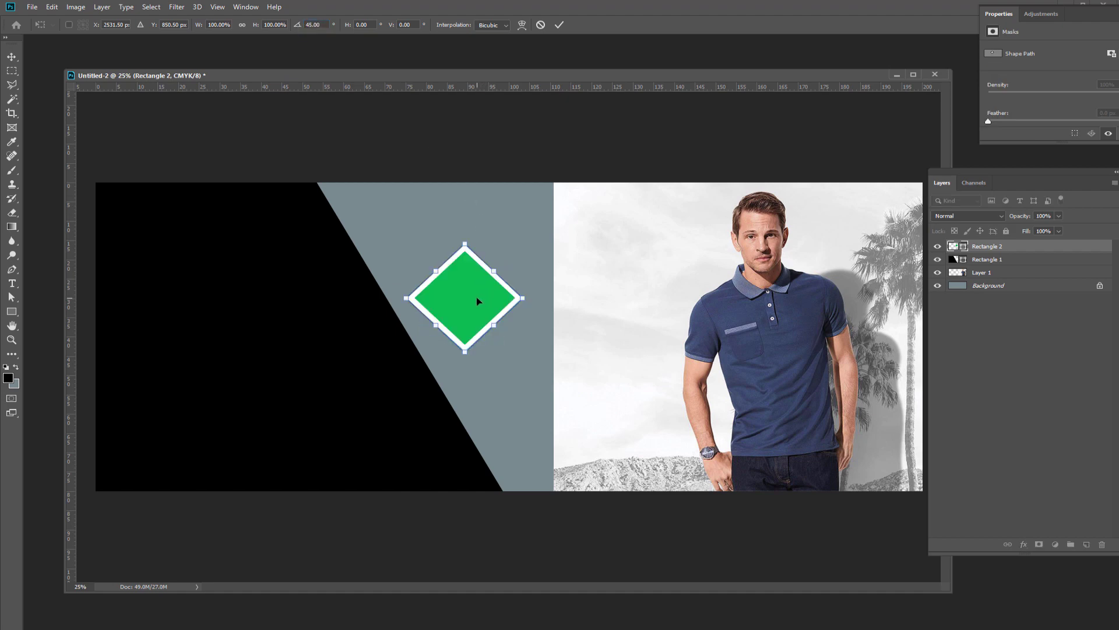
pyautogui.moveTo(477, 296); pyautogui.dragTo(473, 320)
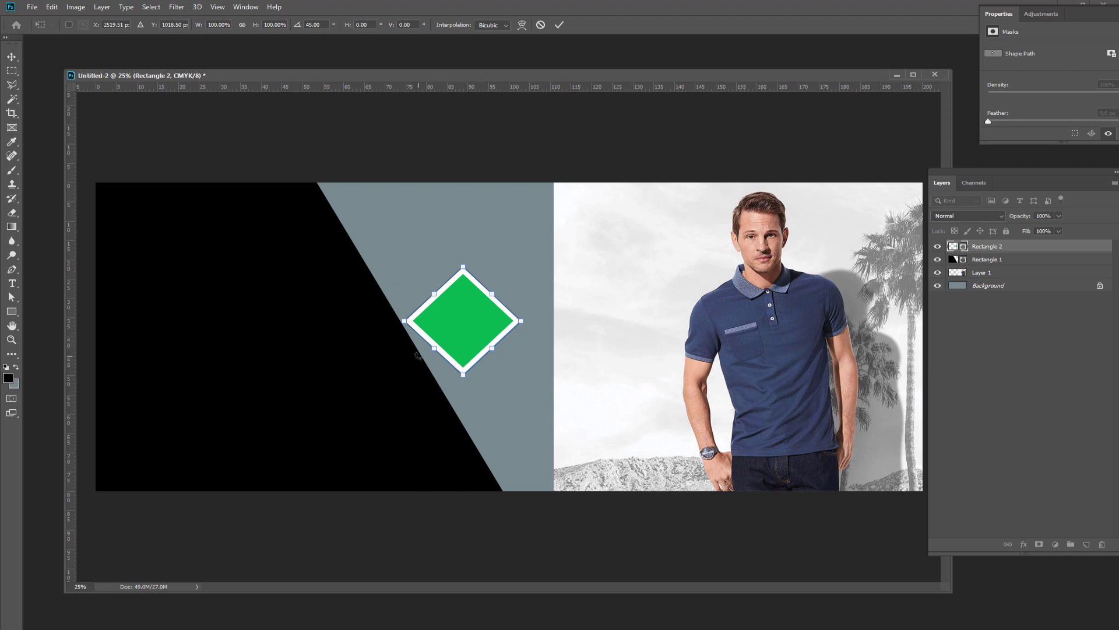
pyautogui.press('Escape')
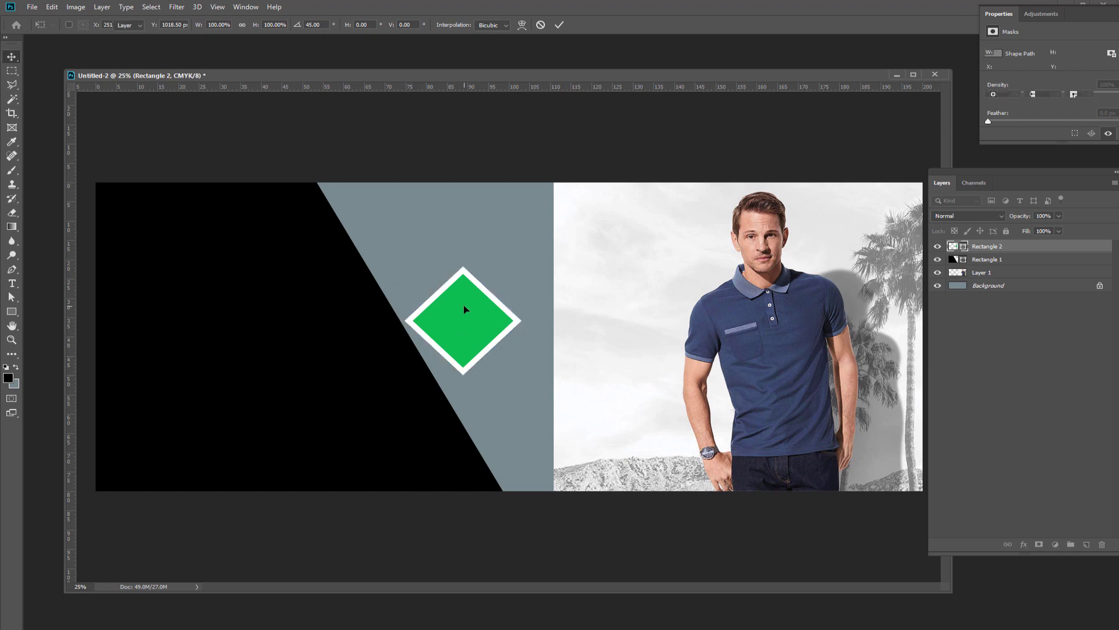
pyautogui.moveTo(465, 308); pyautogui.dragTo(451, 312)
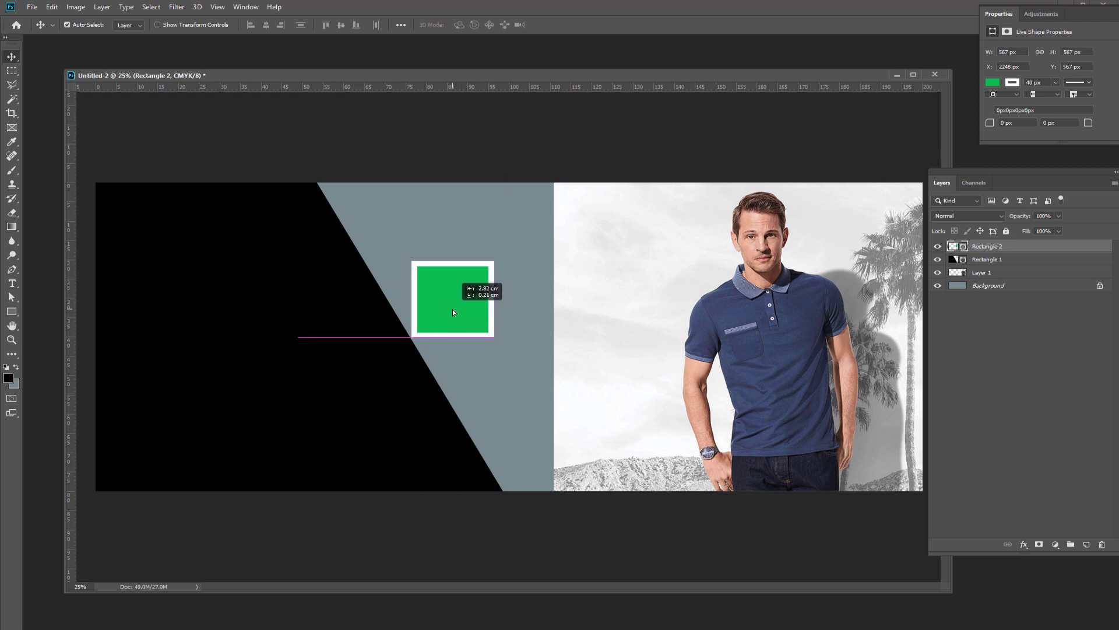
# - Nudge the green square a few pixels left
pyautogui.moveTo(450, 312); pyautogui.dragTo(452, 309)
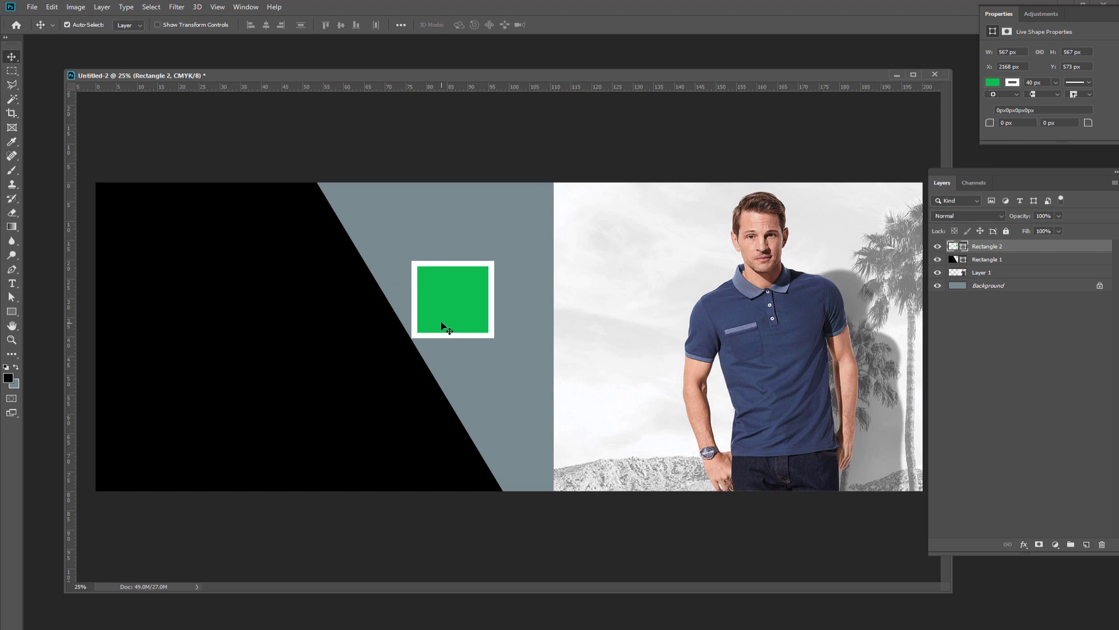
pyautogui.press('Left')
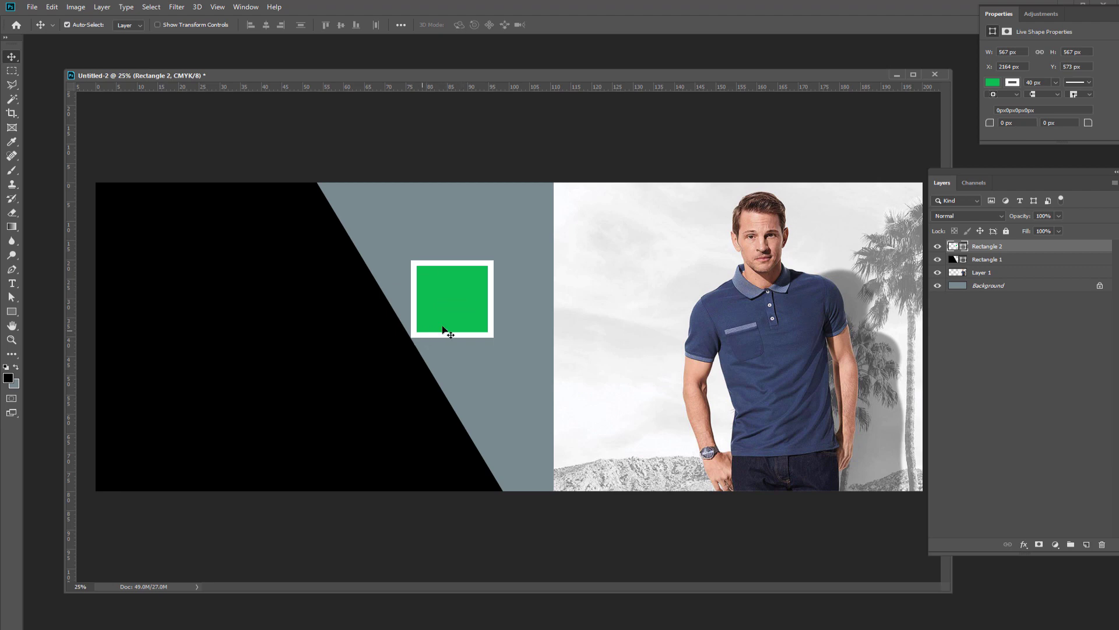
pyautogui.press('Left')
# - Tilt the square about 61° against the black edge, then undo the rotation
pyautogui.hotkey('ctrl', 't')
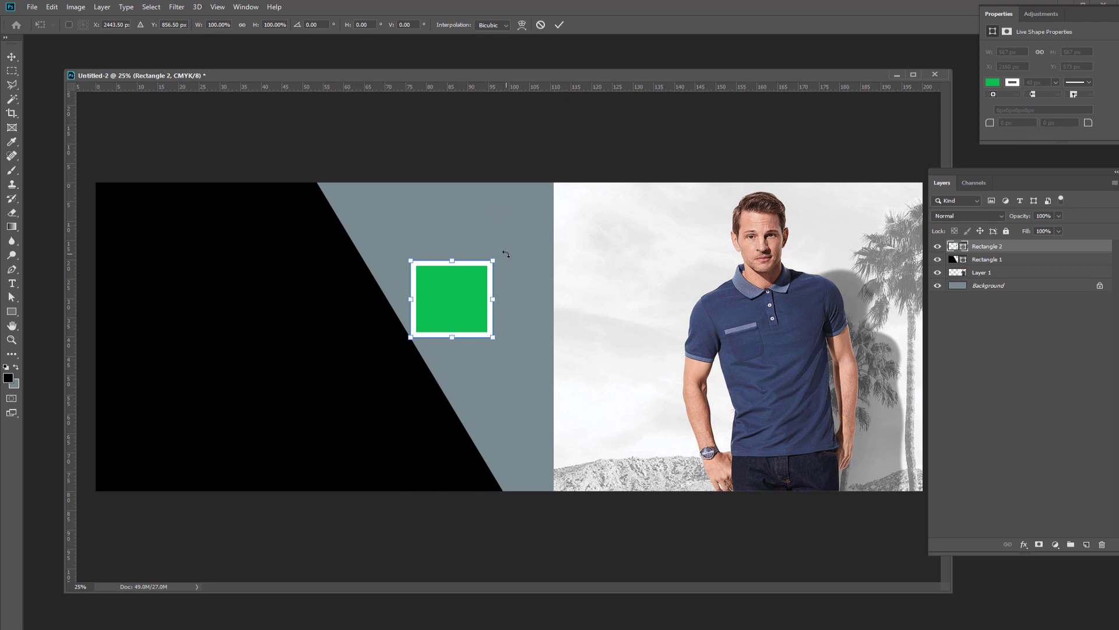
pyautogui.moveTo(509, 261); pyautogui.dragTo(528, 379)
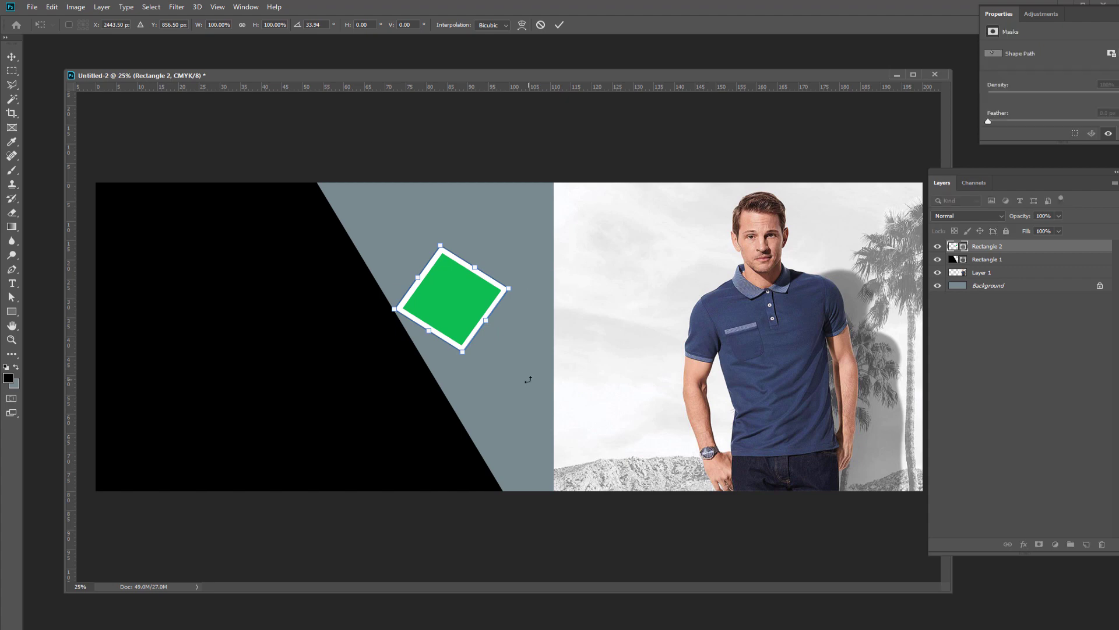
pyautogui.moveTo(524, 287); pyautogui.dragTo(524, 320)
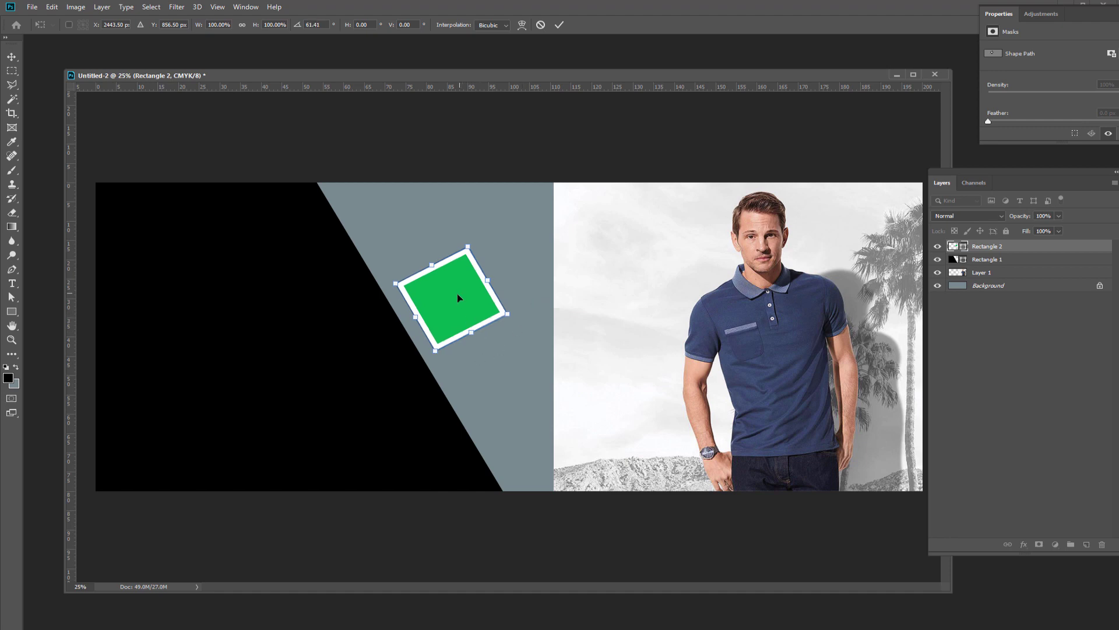
pyautogui.moveTo(457, 293); pyautogui.dragTo(453, 315)
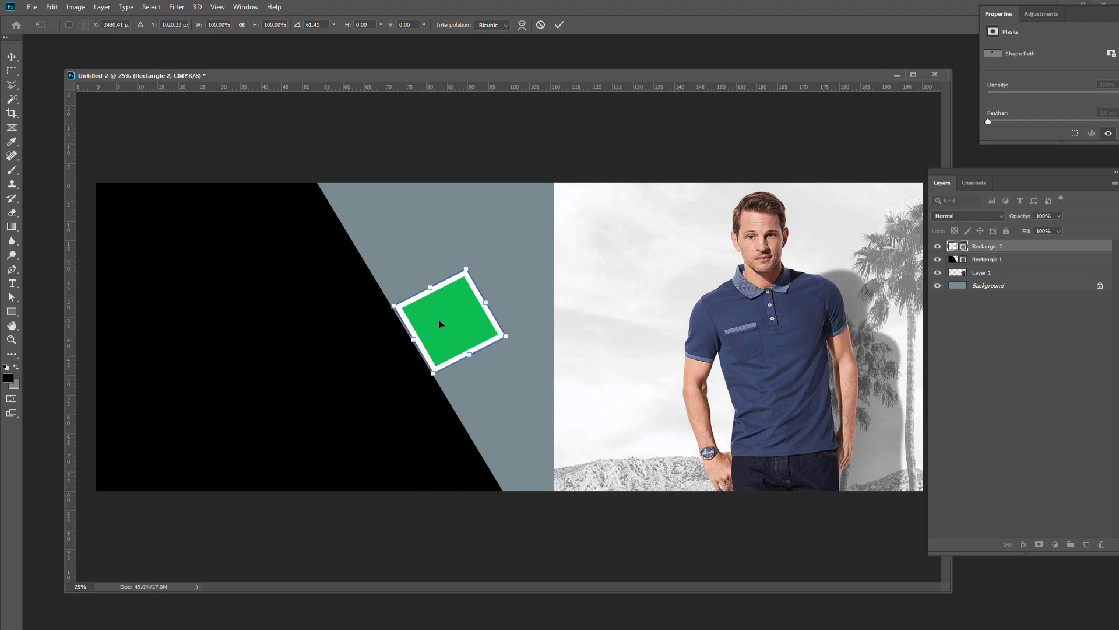
pyautogui.press('Left')
pyautogui.press('Left')
pyautogui.press('Left')
pyautogui.press('Left')
pyautogui.press('Left')
pyautogui.press('Left')
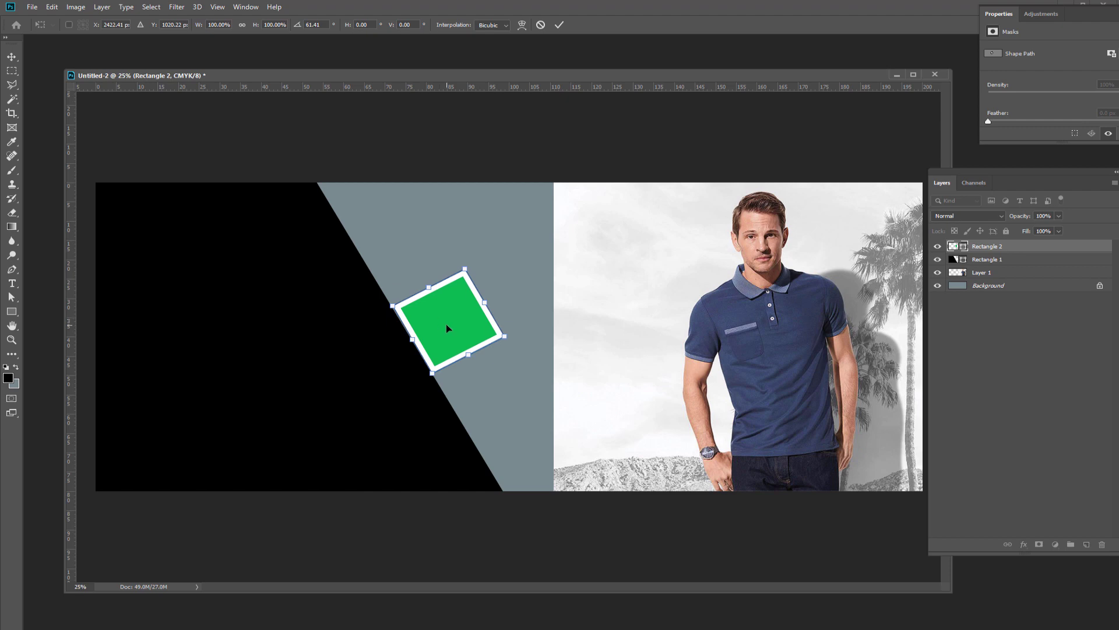
pyautogui.press('Return')
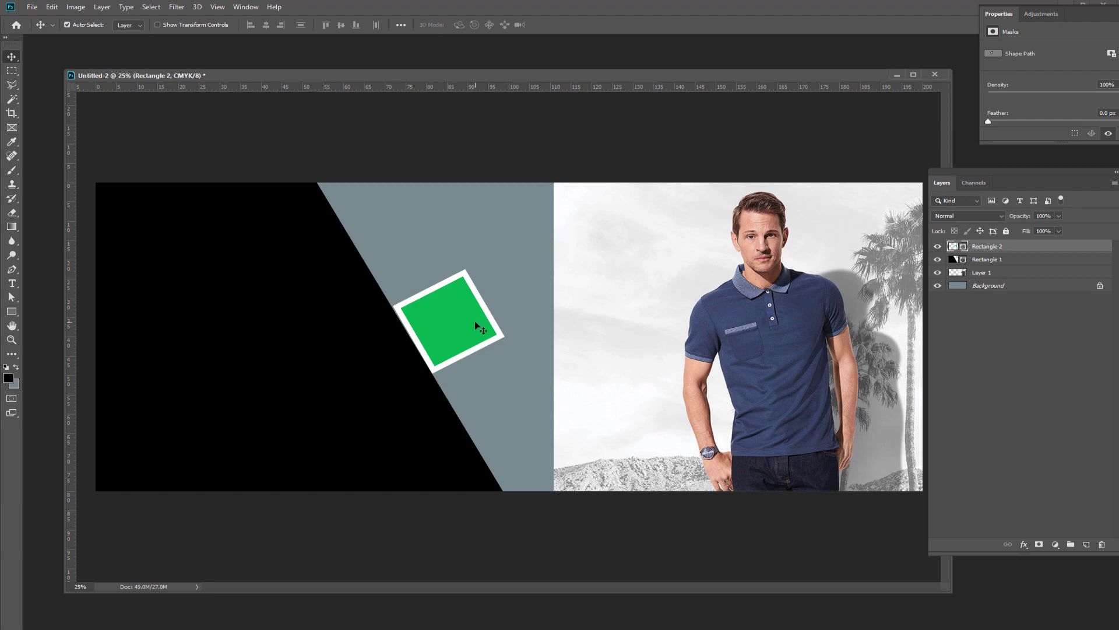
pyautogui.press('ctrl')
pyautogui.hotkey('ctrl', 'z')
# - Drag the black shape's top-right anchor right to steepen its diagonal edge
pyautogui.click(302, 317)
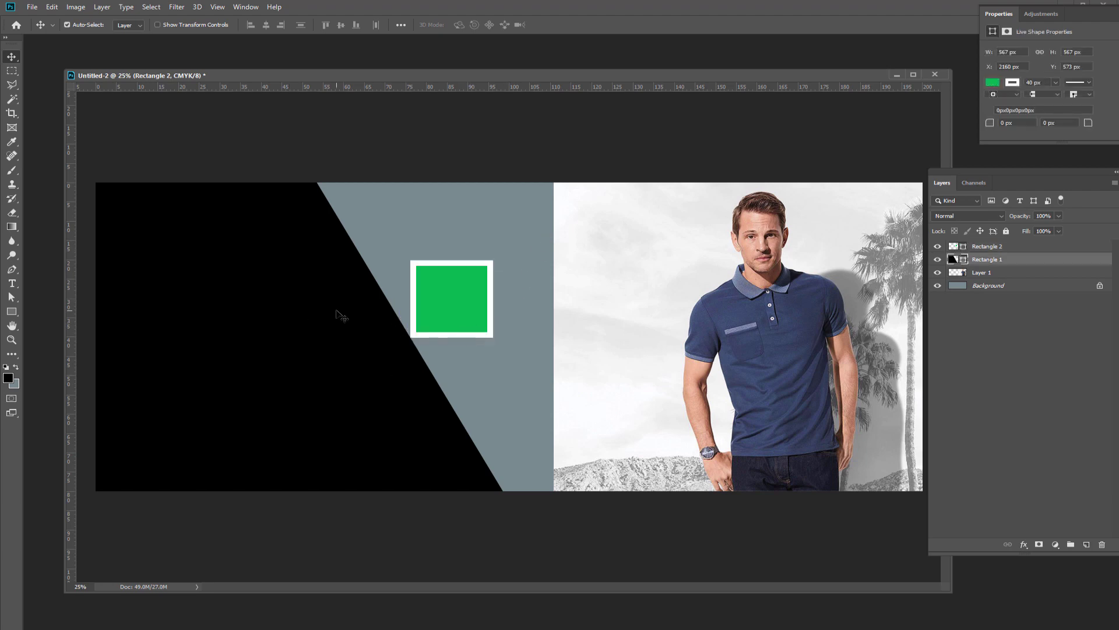
pyautogui.click(11, 297)
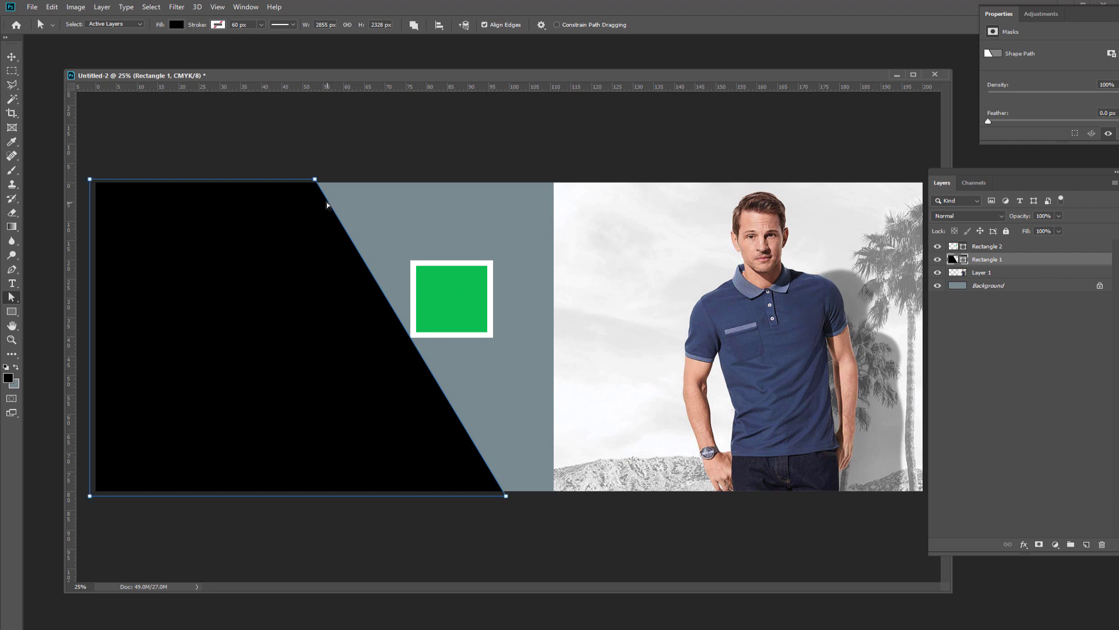
pyautogui.click(315, 181)
pyautogui.moveTo(315, 182); pyautogui.dragTo(347, 184)
pyautogui.moveTo(346, 181); pyautogui.dragTo(347, 180)
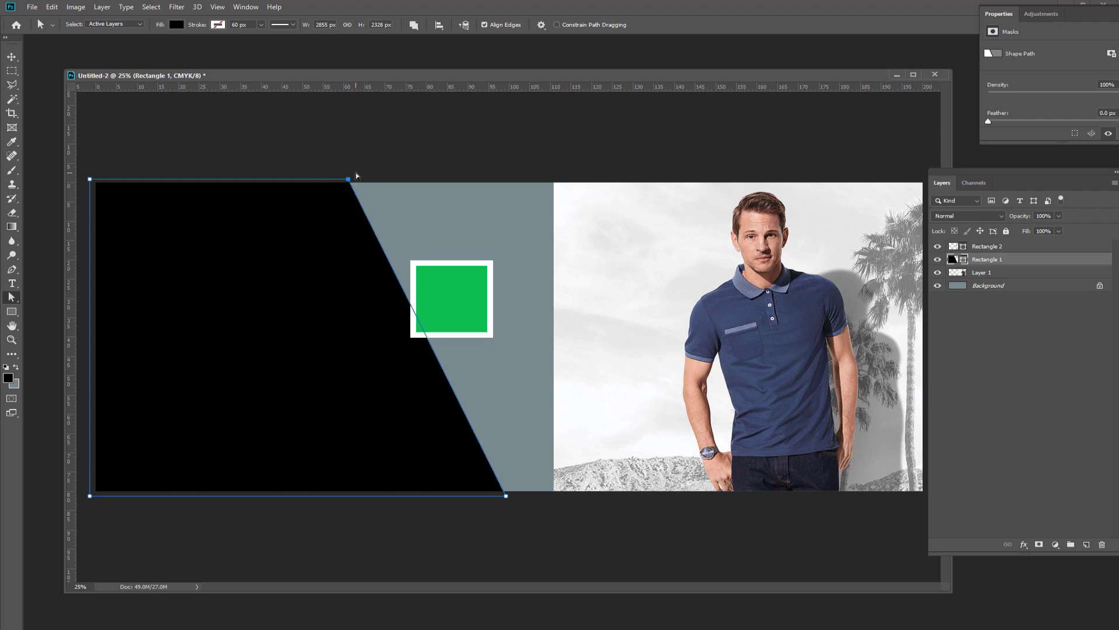
# - Move the green square up and right to follow the new edge
pyautogui.click(12, 56)
pyautogui.click(453, 289)
pyautogui.moveTo(470, 308); pyautogui.dragTo(466, 298)
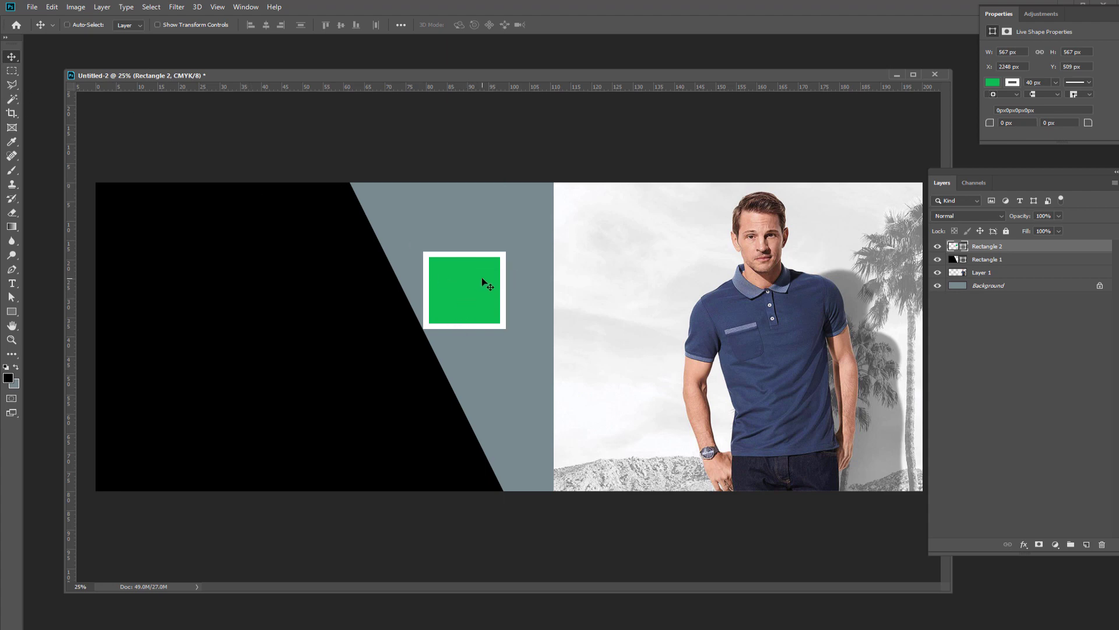
# - Start Free Transform on Rectangle 2, trying Bilinear interpolation before returning it to Bicubic
pyautogui.hotkey('ctrl', 't')
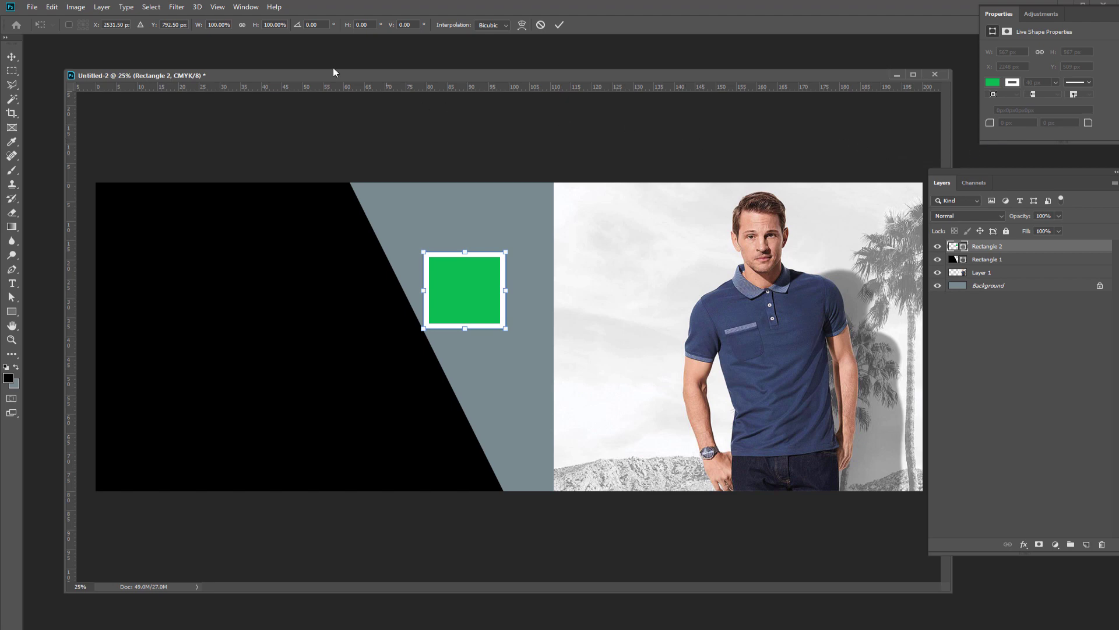
pyautogui.click(489, 27)
pyautogui.click(490, 27)
pyautogui.click(496, 25)
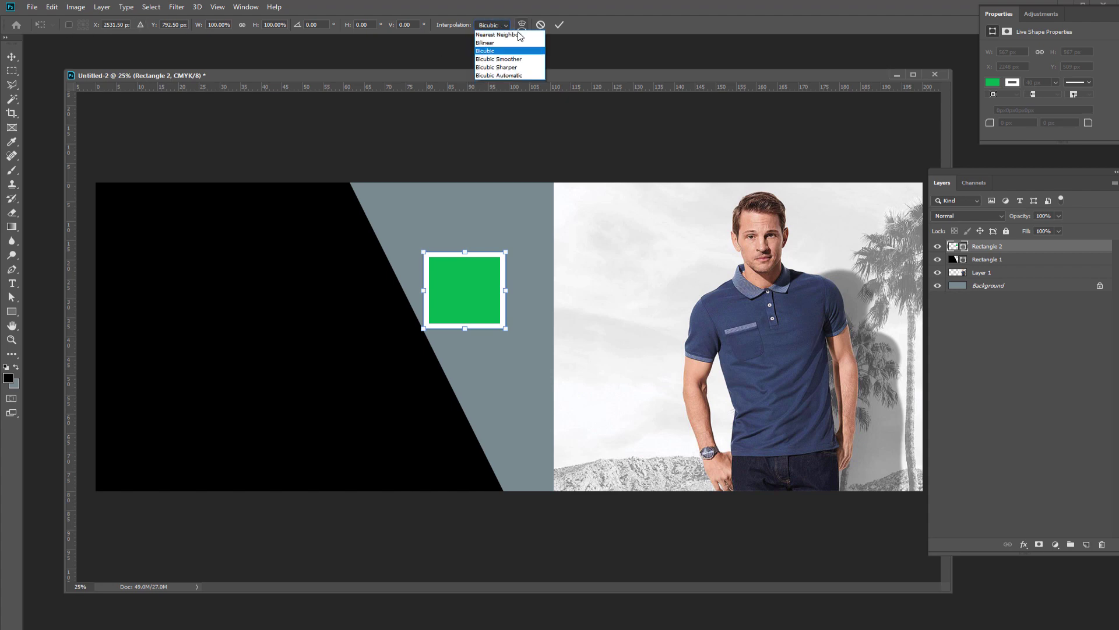
pyautogui.click(517, 35)
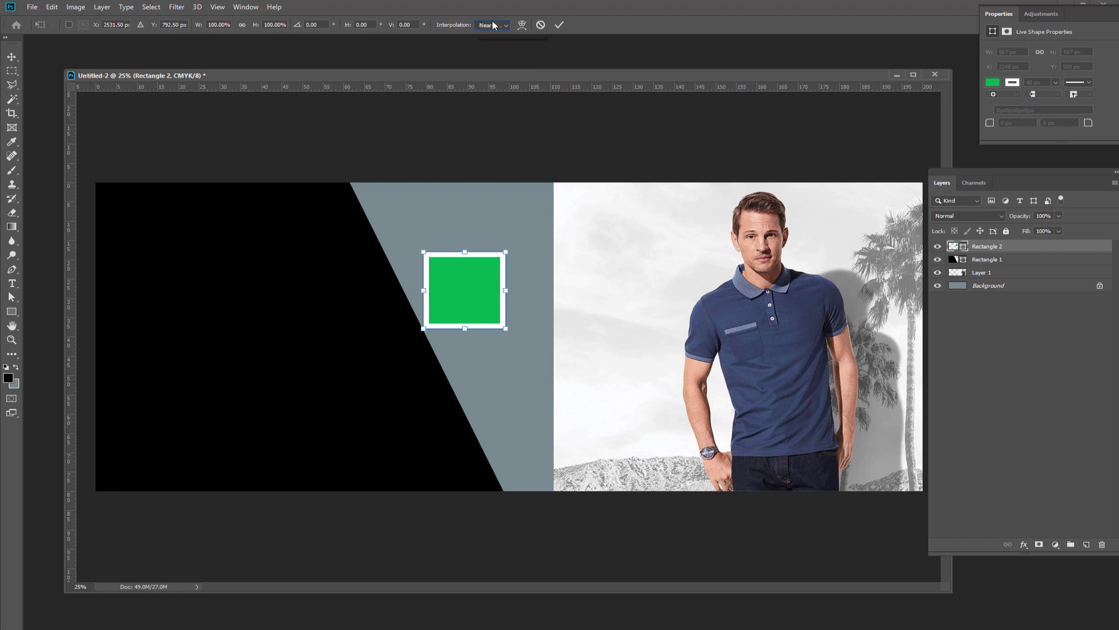
pyautogui.click(492, 25)
pyautogui.click(490, 26)
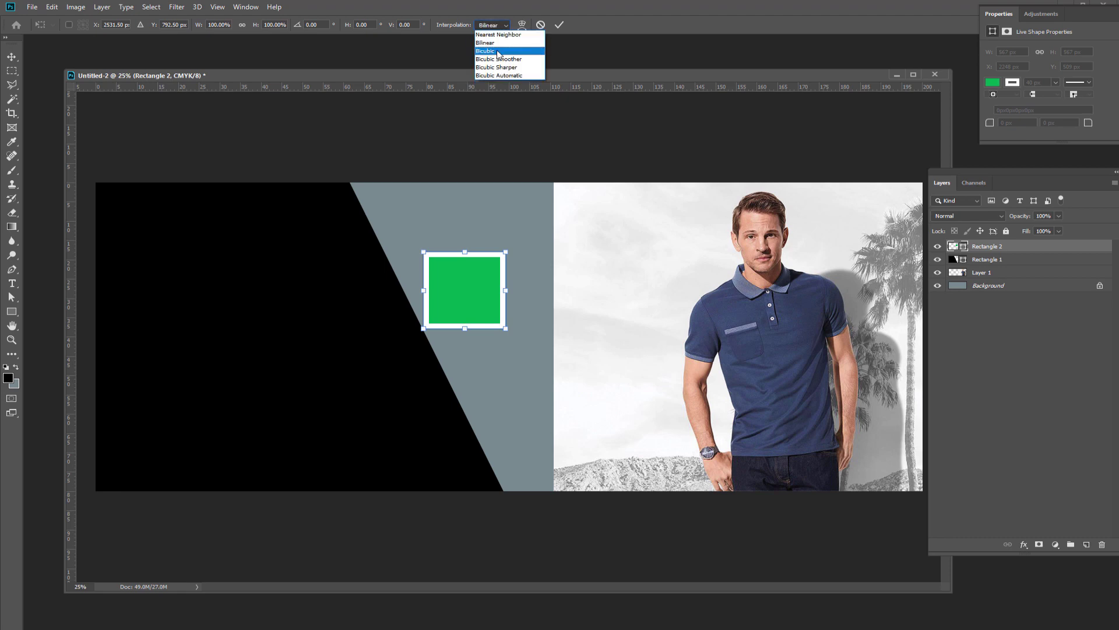
pyautogui.click(499, 51)
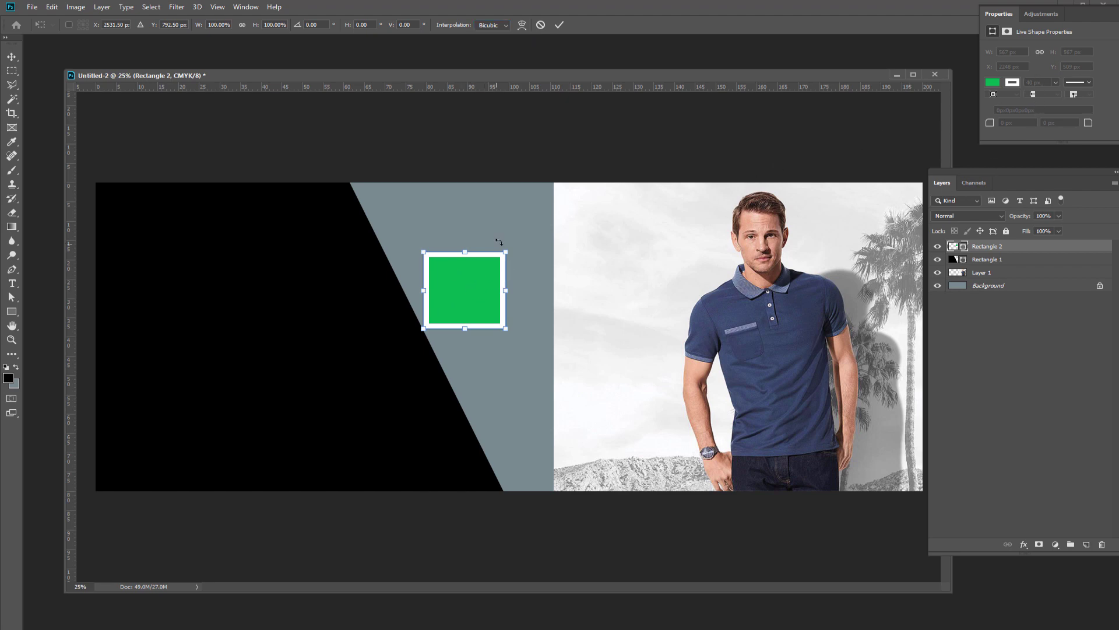
# - Rotate the green square to 65.37°, nudge it against the black diagonal, and commit
pyautogui.moveTo(513, 242)
pyautogui.mouseDown()
pyautogui.moveTo(538, 315)
pyautogui.moveTo(478, 312)
pyautogui.mouseUp()
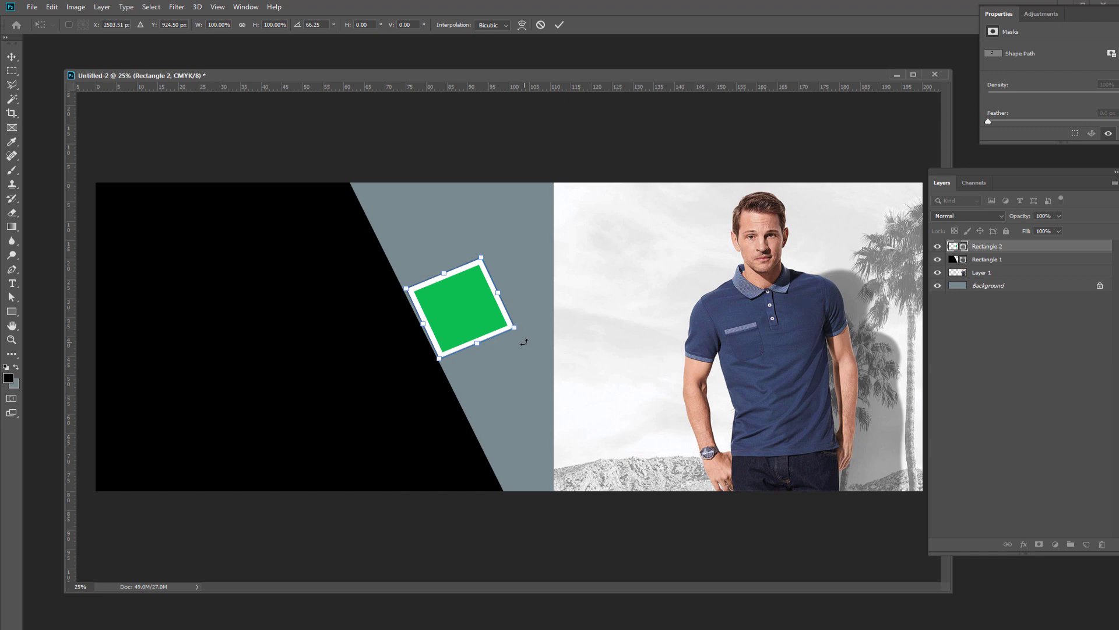
pyautogui.moveTo(525, 342); pyautogui.dragTo(526, 343)
pyautogui.press('Down')
pyautogui.press('Down')
pyautogui.press('Down')
pyautogui.press('Down')
pyautogui.press('Down')
pyautogui.press('Down')
pyautogui.press('Down')
pyautogui.press('Down')
pyautogui.press('Down')
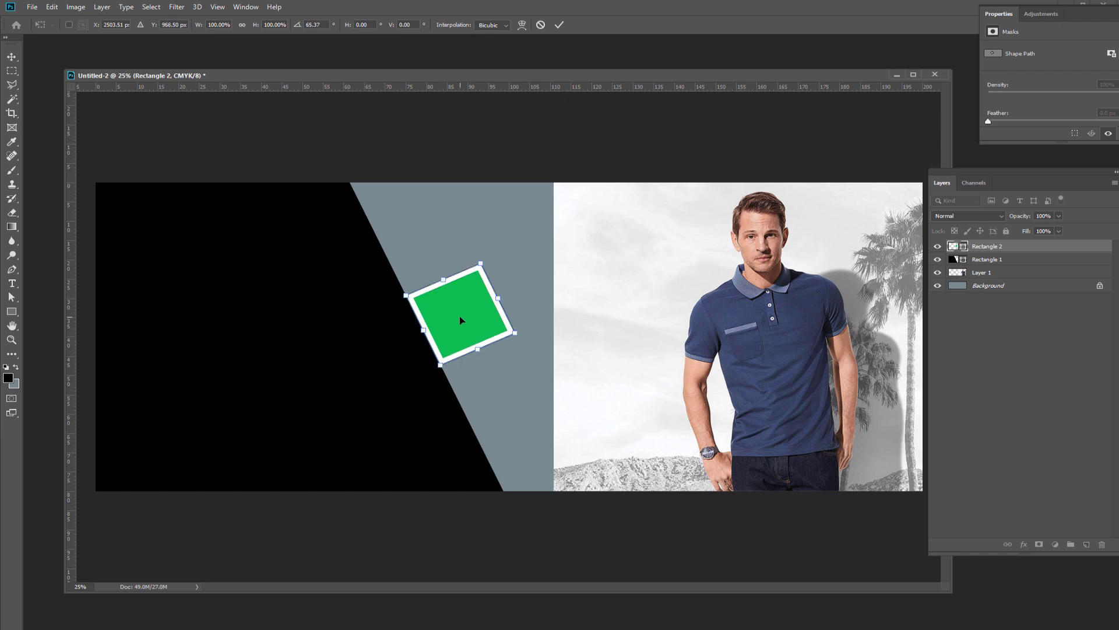
pyautogui.press('Right')
pyautogui.press('Right')
pyautogui.press('Right')
pyautogui.press('Right')
pyautogui.press('Right')
pyautogui.press('Right')
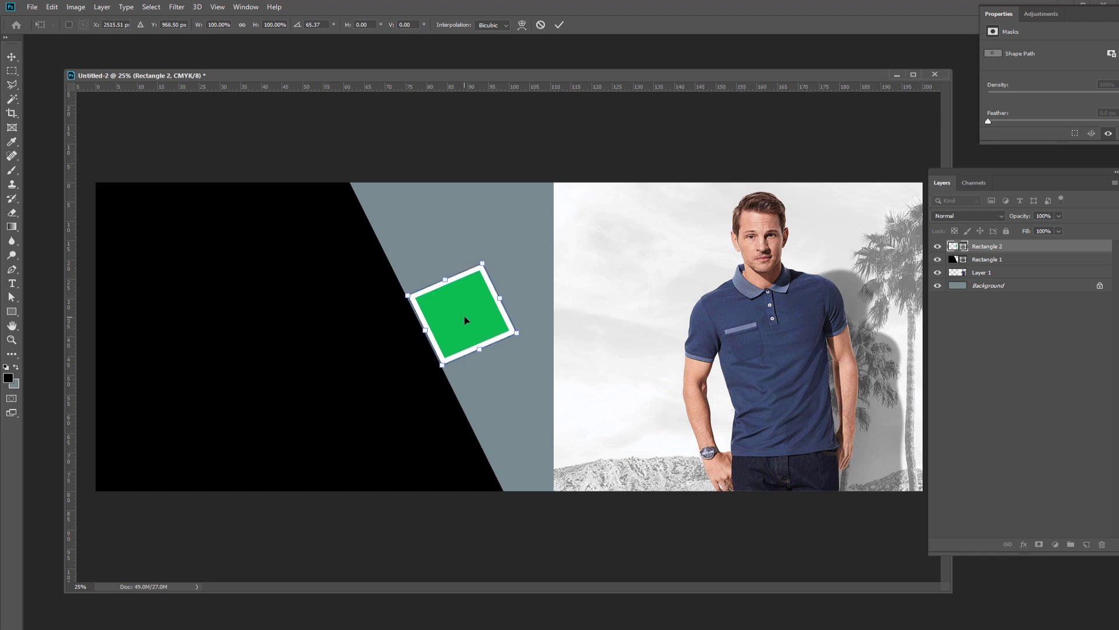
pyautogui.press('Left')
pyautogui.press('Left')
pyautogui.press('Left')
pyautogui.press('Left')
pyautogui.press('Left')
pyautogui.press('Left')
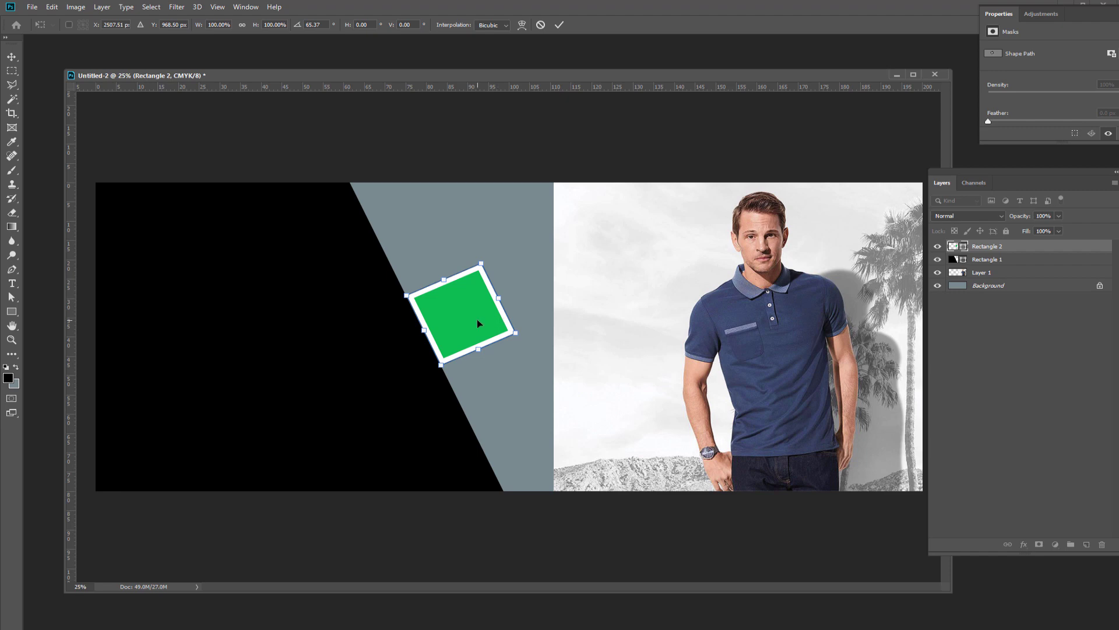
pyautogui.press('Return')
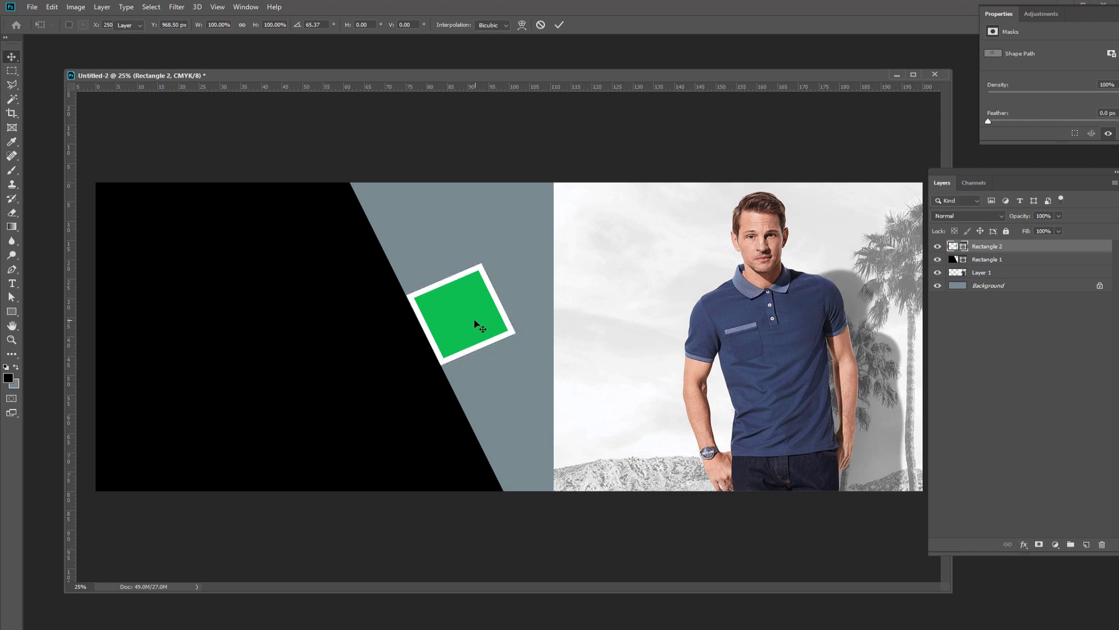
# - Duplicate the tilted square to its right and nudge the copy into even alignment
pyautogui.moveTo(461, 320); pyautogui.dragTo(449, 299)
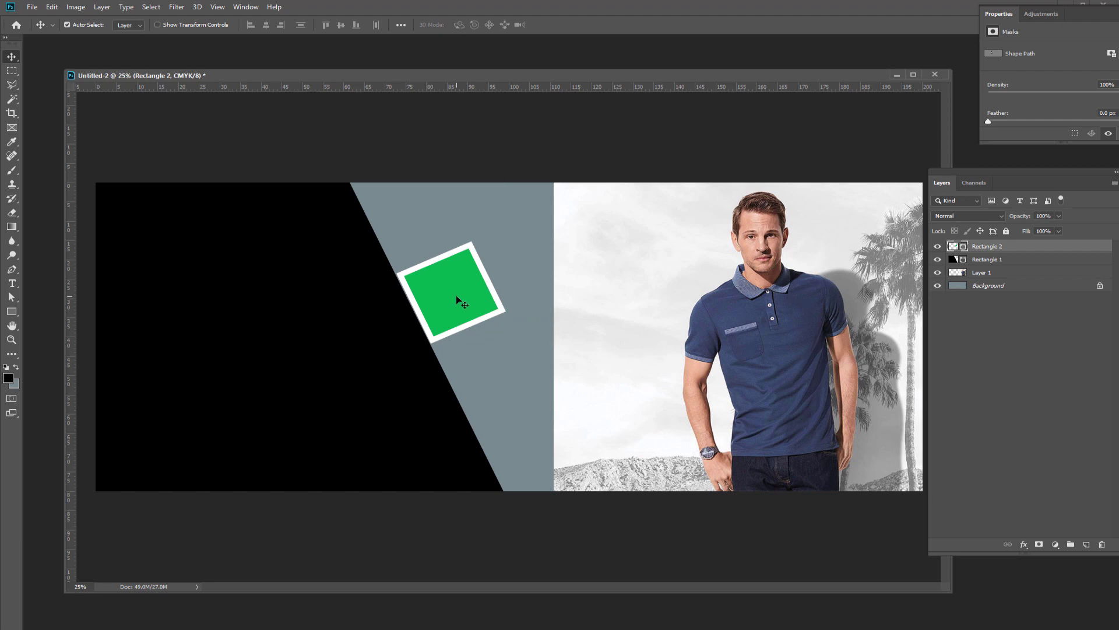
pyautogui.moveTo(456, 298)
pyautogui.mouseDown()
pyautogui.moveTo(536, 271)
pyautogui.moveTo(534, 258)
pyautogui.moveTo(537, 268)
pyautogui.mouseUp()
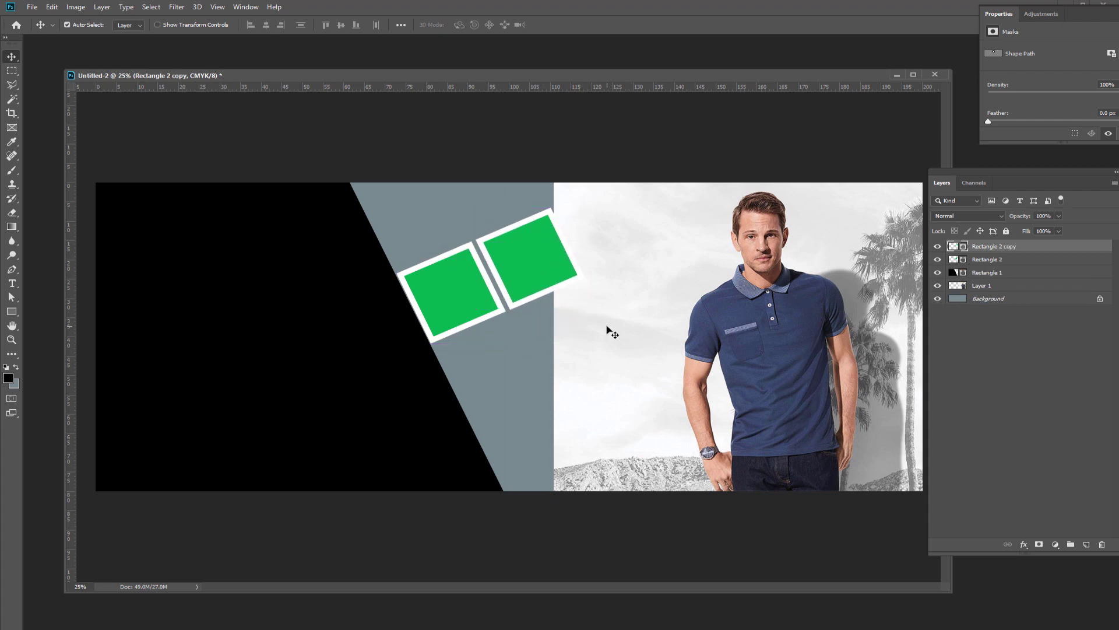
pyautogui.press('Left')
pyautogui.press('Left')
pyautogui.press('Left')
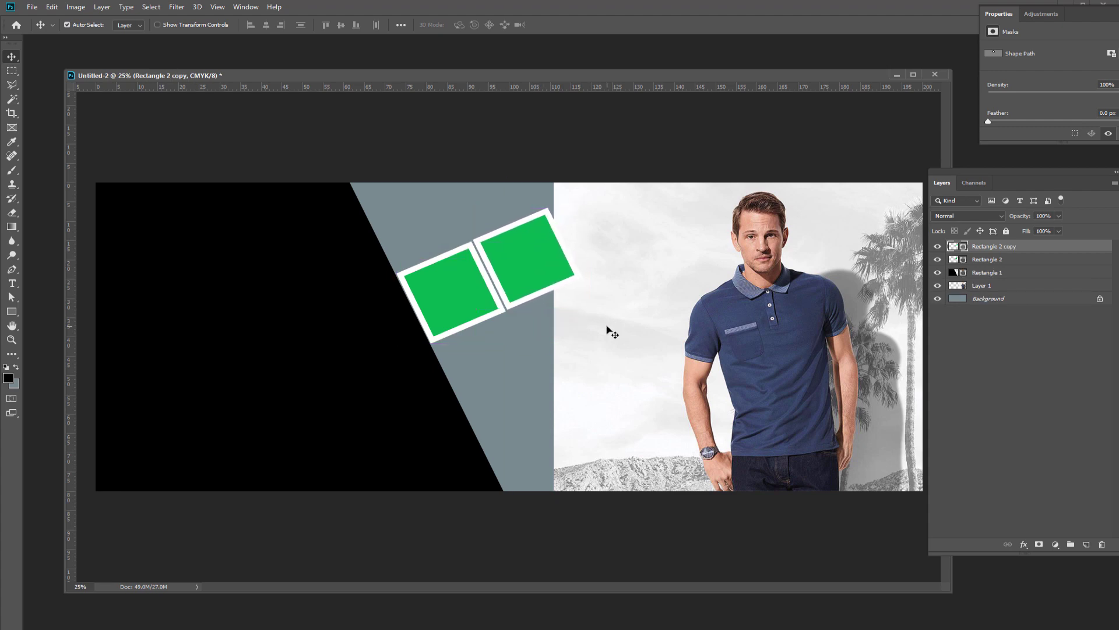
pyautogui.press('Left')
pyautogui.press('Left')
pyautogui.press('Left')
pyautogui.press('Left')
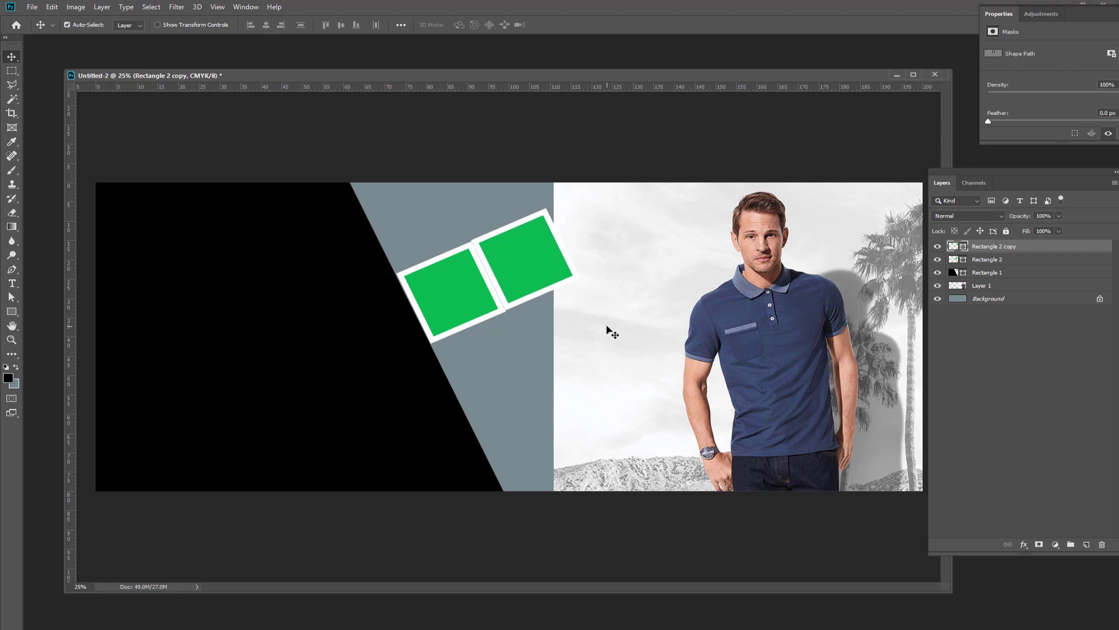
pyautogui.press('Left')
pyautogui.press('Left')
pyautogui.press('Left')
pyautogui.press('Left')
pyautogui.press('Left')
pyautogui.press('Left')
pyautogui.press('Left')
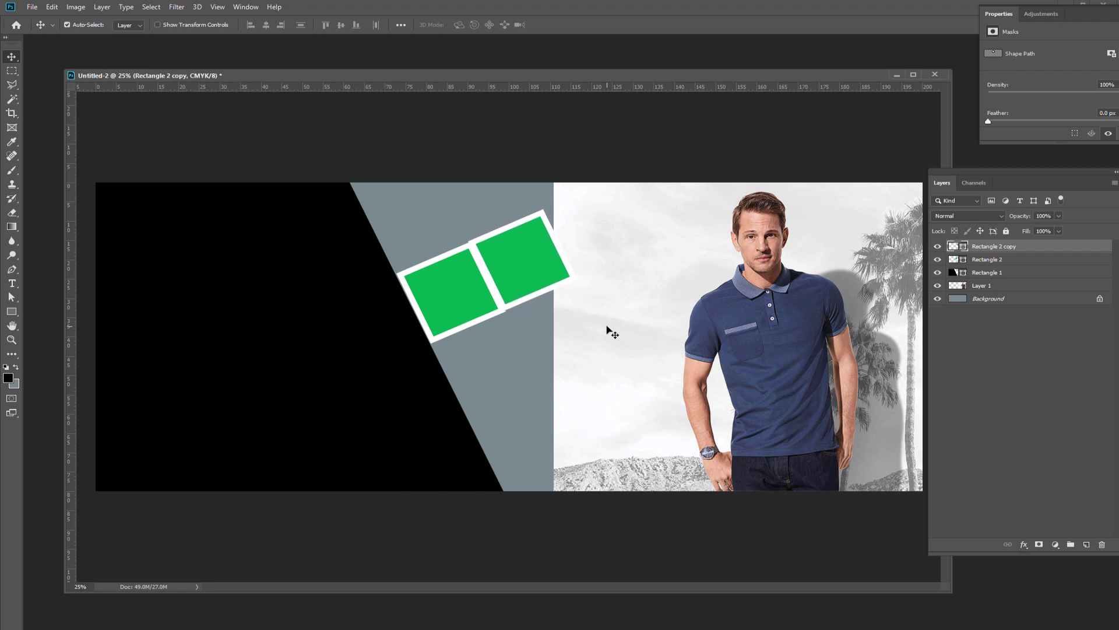
pyautogui.press('Down')
pyautogui.press('Down')
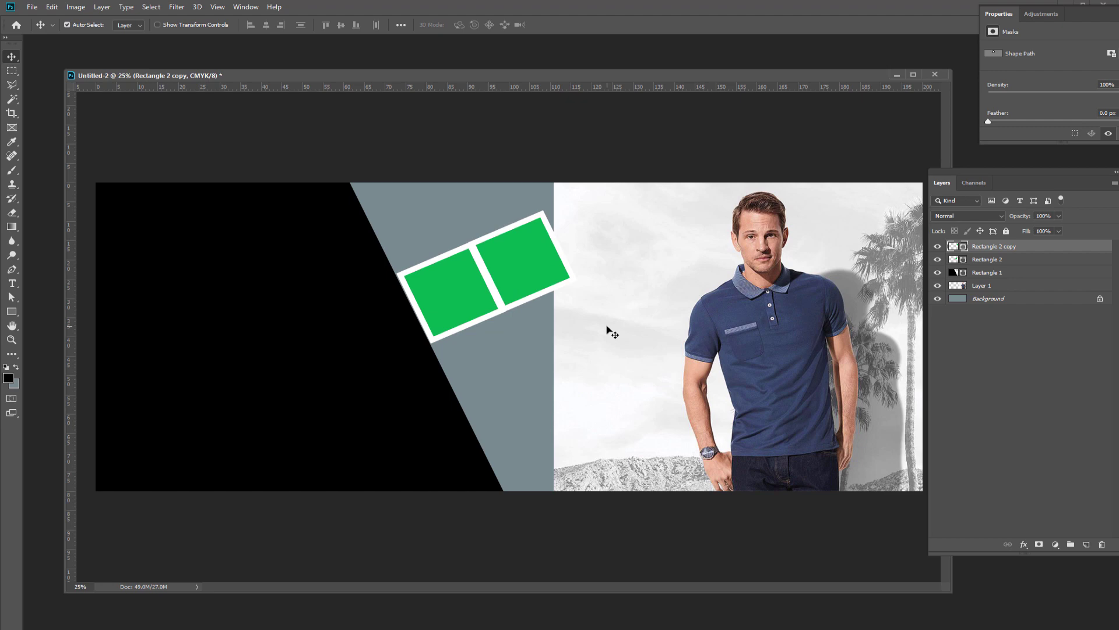
pyautogui.press('Up')
pyautogui.press('Left')
# - Add a third tilted square up-right, positioned at the banner's top edge
pyautogui.moveTo(528, 277); pyautogui.dragTo(602, 243)
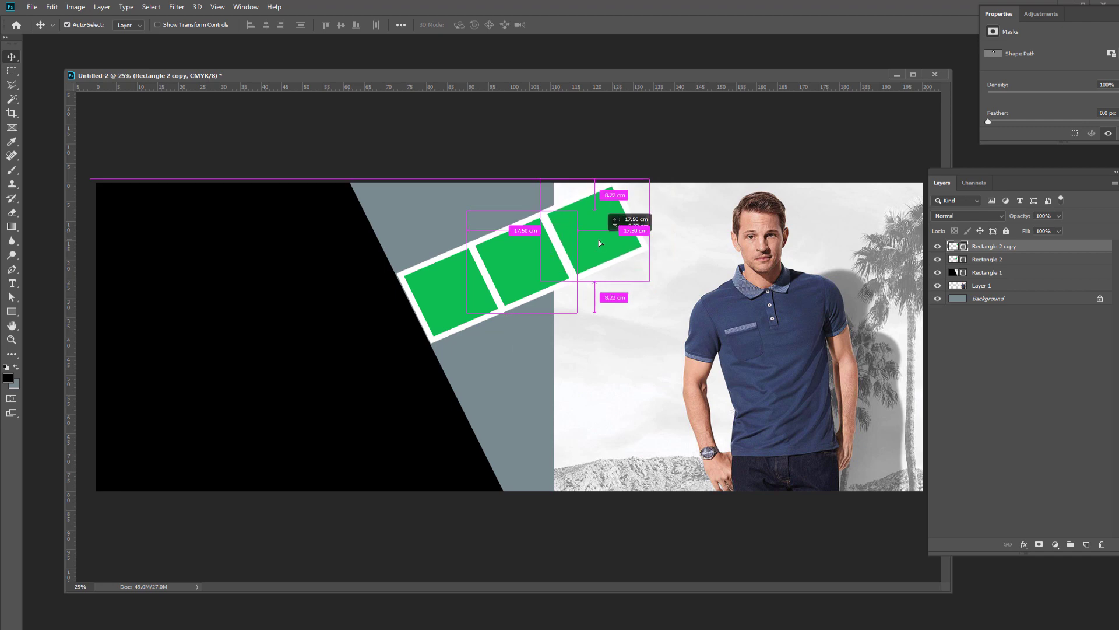
pyautogui.moveTo(602, 243); pyautogui.dragTo(600, 240)
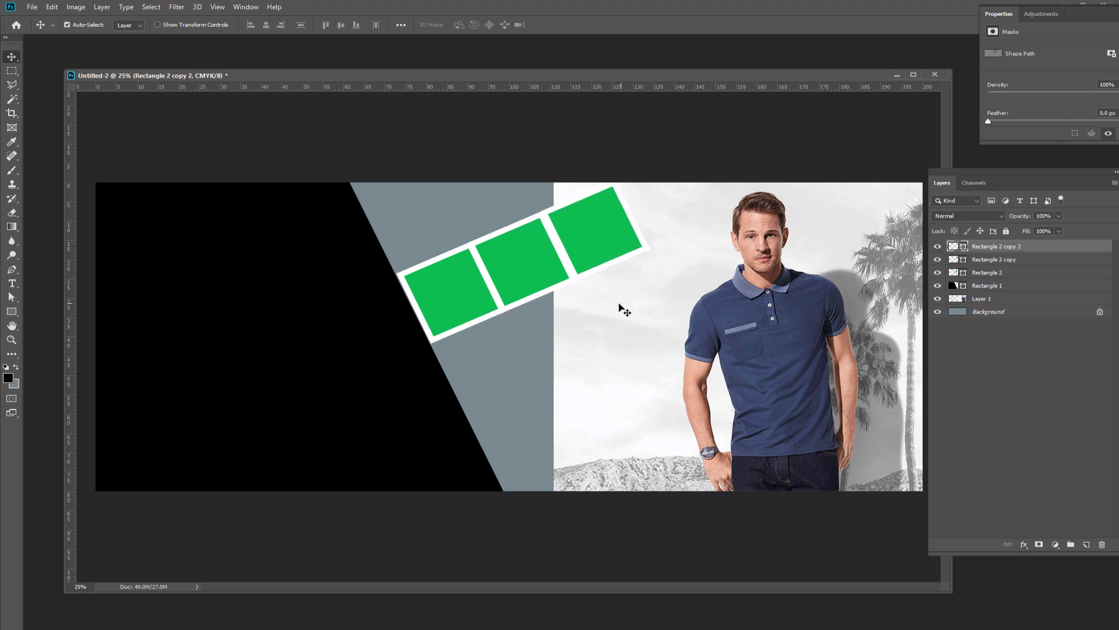
pyautogui.press('Left')
pyautogui.press('Left')
pyautogui.press('Left')
pyautogui.moveTo(599, 238); pyautogui.dragTo(587, 209)
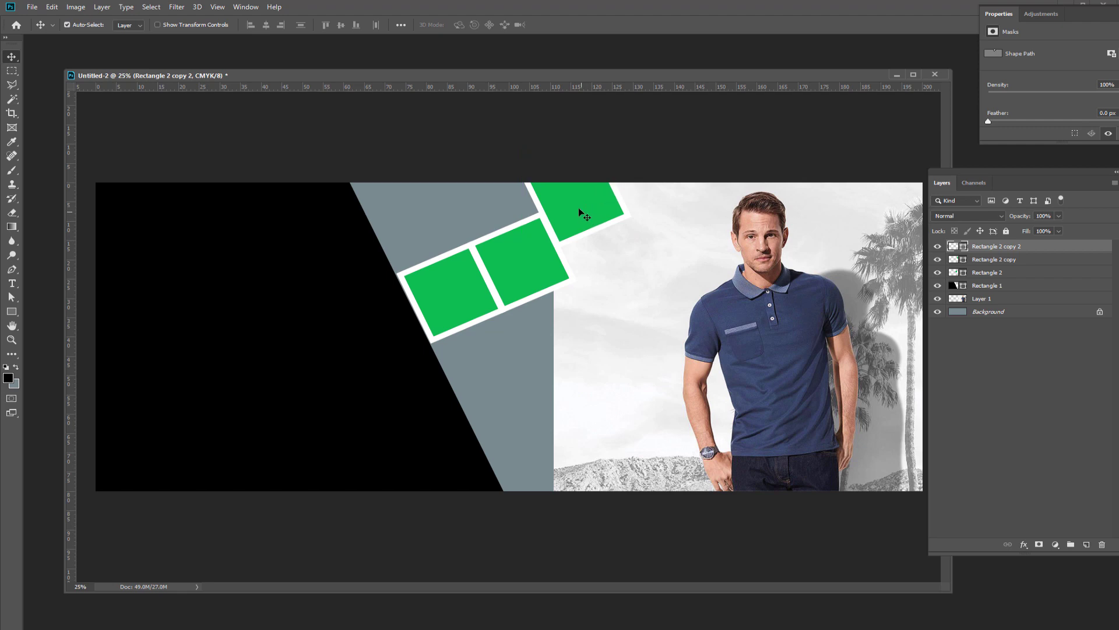
# - Copy a square below the first one, align it, and duplicate it up-right
pyautogui.moveTo(578, 205)
pyautogui.mouseDown()
pyautogui.moveTo(500, 390)
pyautogui.moveTo(492, 376)
pyautogui.mouseUp()
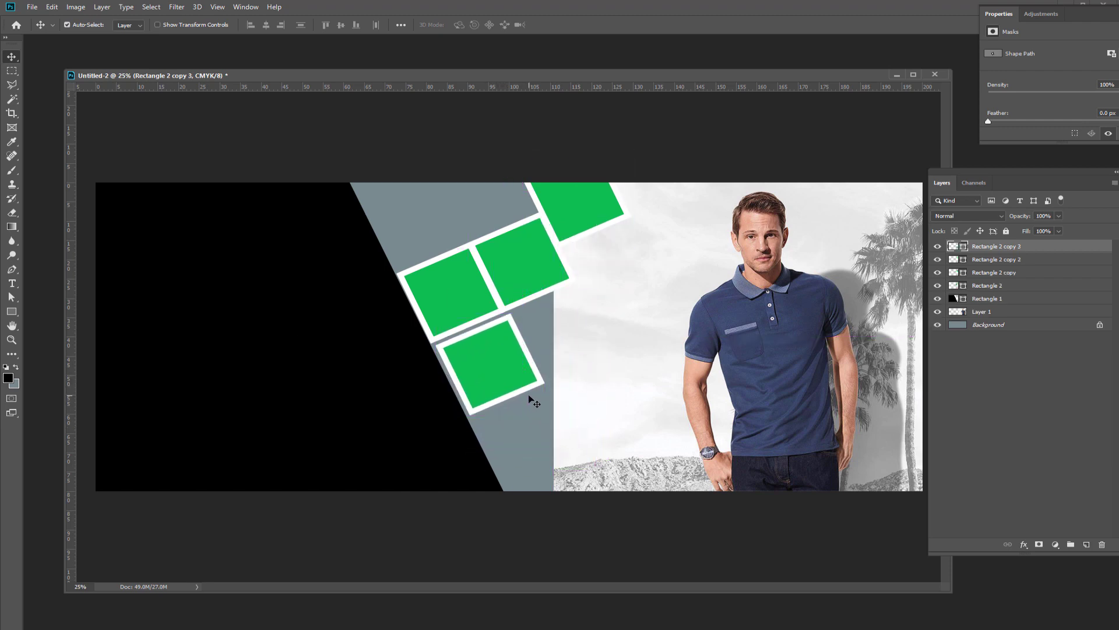
pyautogui.press('Left')
pyautogui.press('Left')
pyautogui.press('Left')
pyautogui.press('Left')
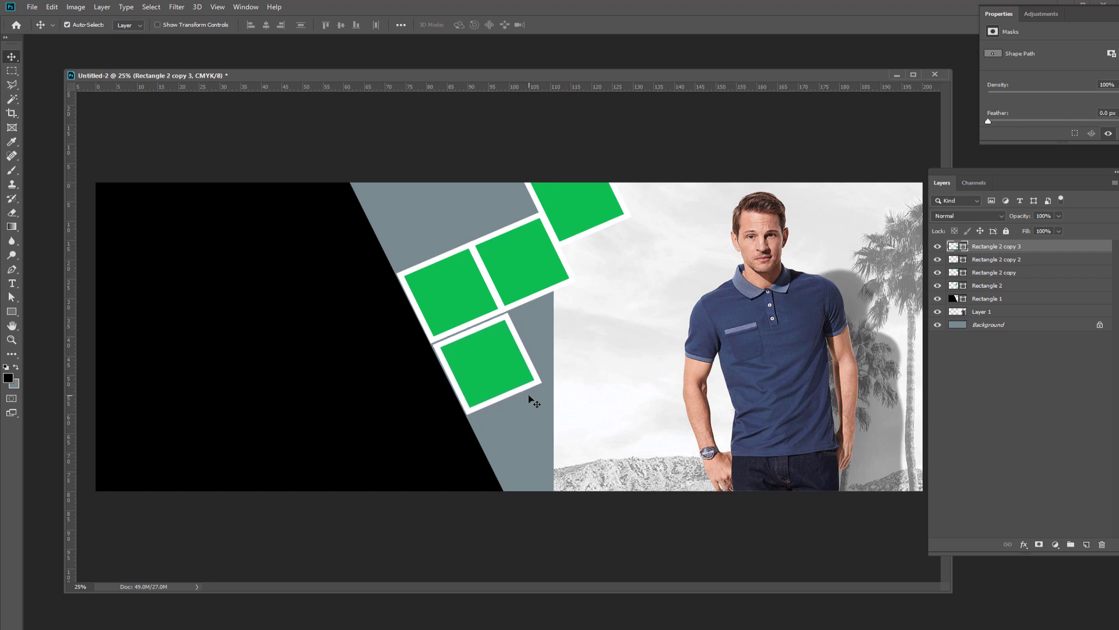
pyautogui.press('Down')
pyautogui.press('Down')
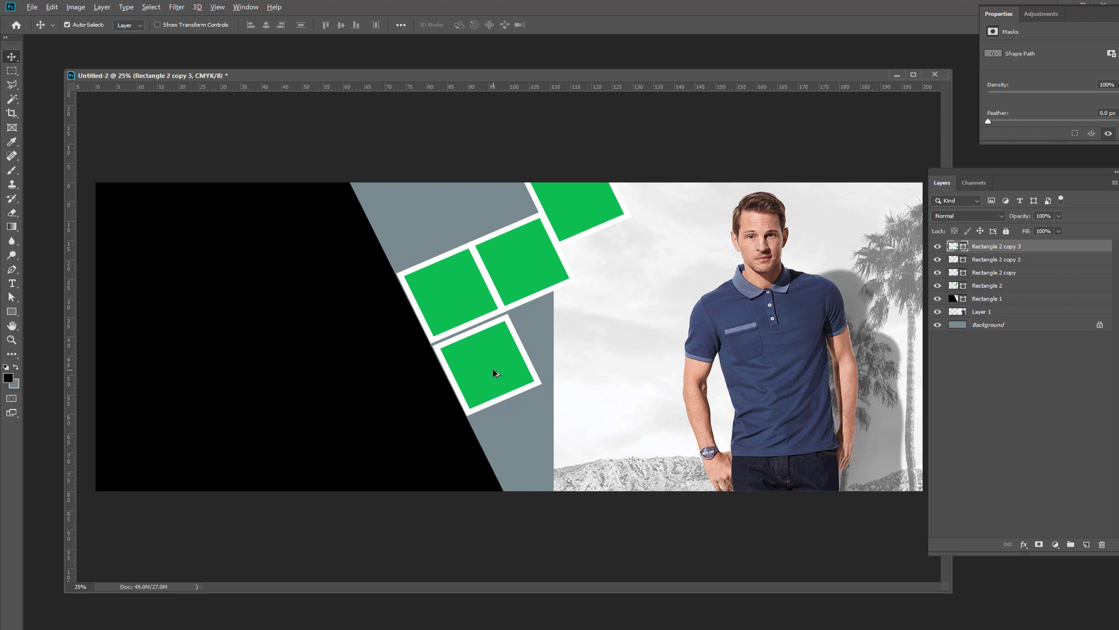
pyautogui.moveTo(494, 373); pyautogui.dragTo(567, 341)
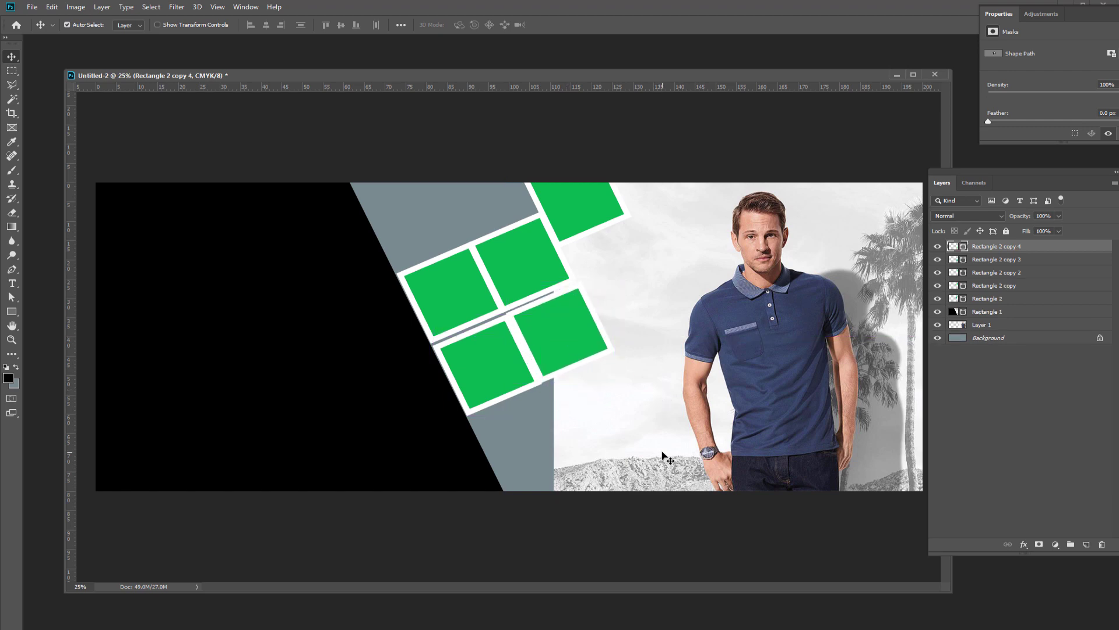
# - Undo an accidental model photo move and delete the two stray lower green squares
pyautogui.click(534, 372)
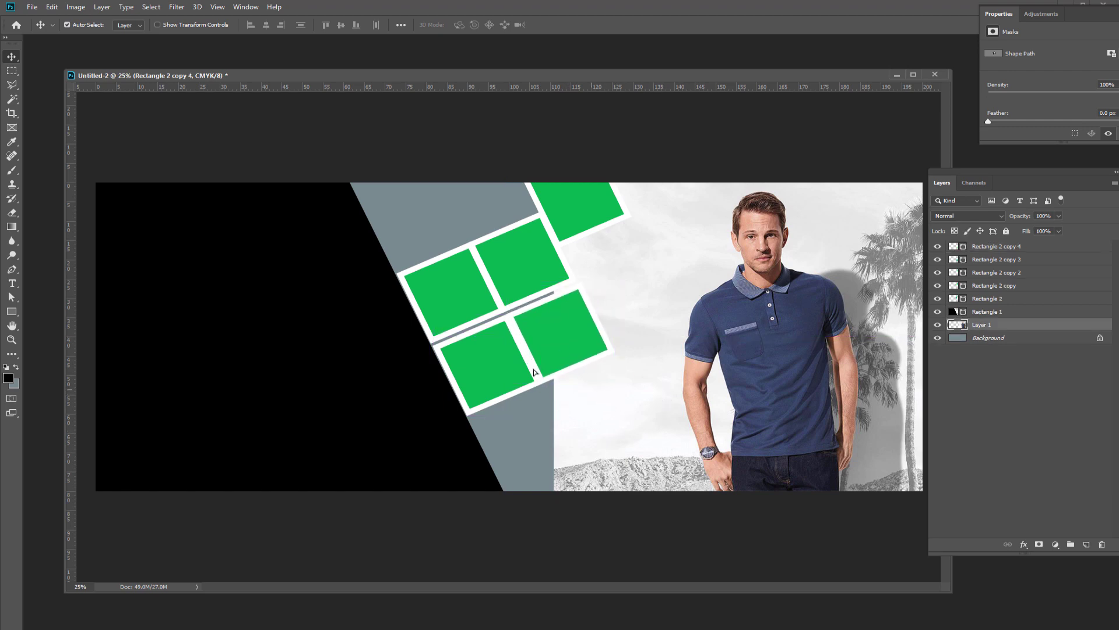
pyautogui.moveTo(534, 372); pyautogui.dragTo(505, 315)
pyautogui.hotkey('ctrl', 'z')
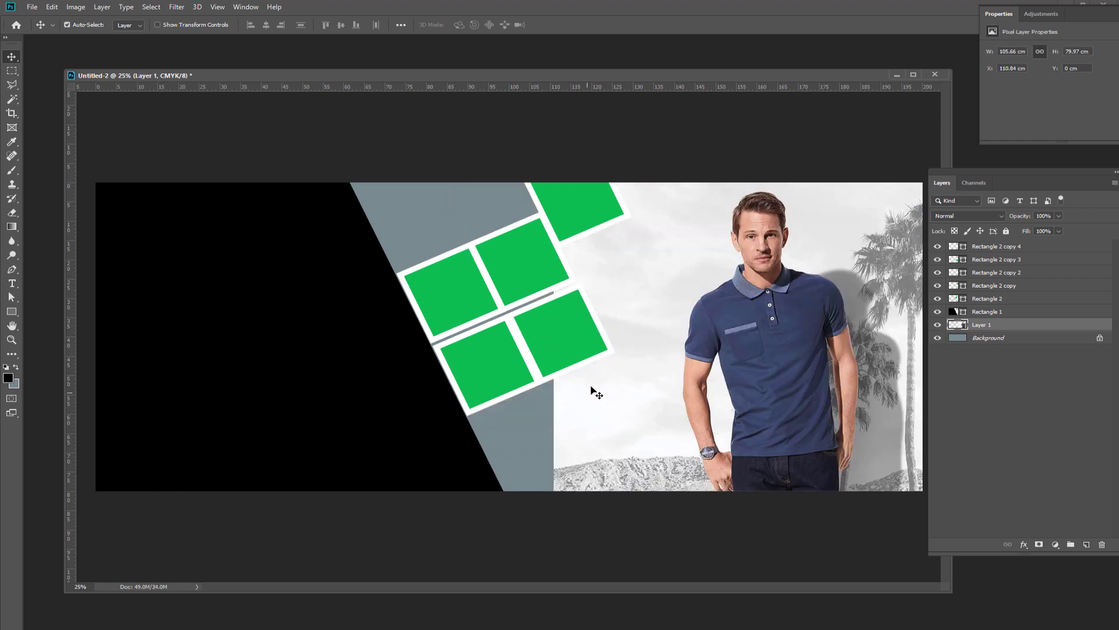
pyautogui.click(567, 324)
pyautogui.press('Delete')
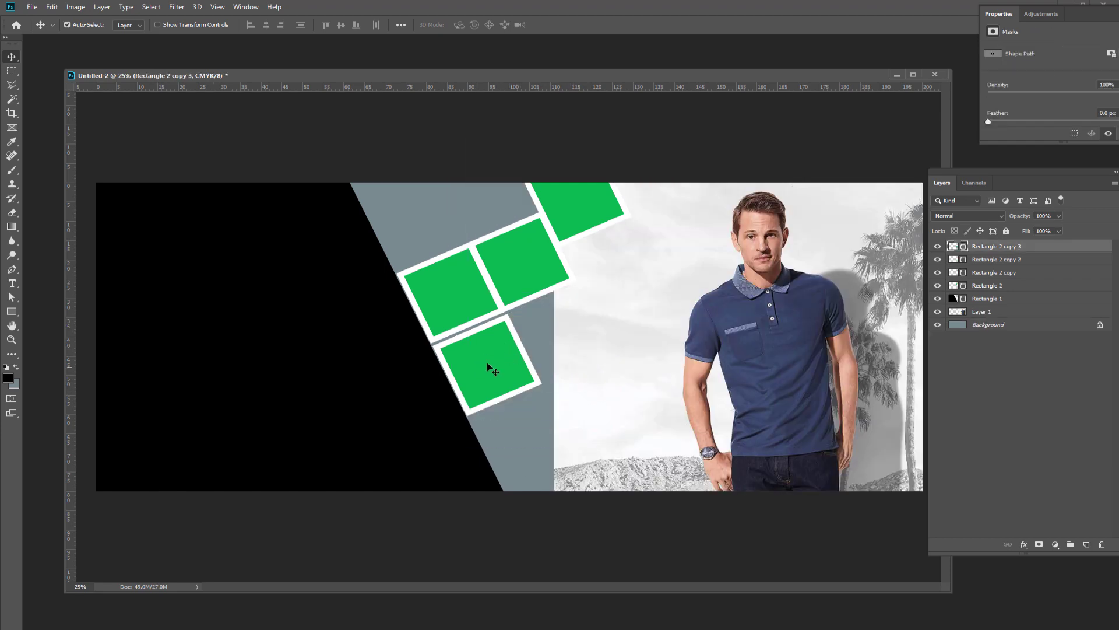
pyautogui.press('Delete')
# - Duplicate the first pair of squares down-right and nudge the copies into a second row
pyautogui.click(506, 275)
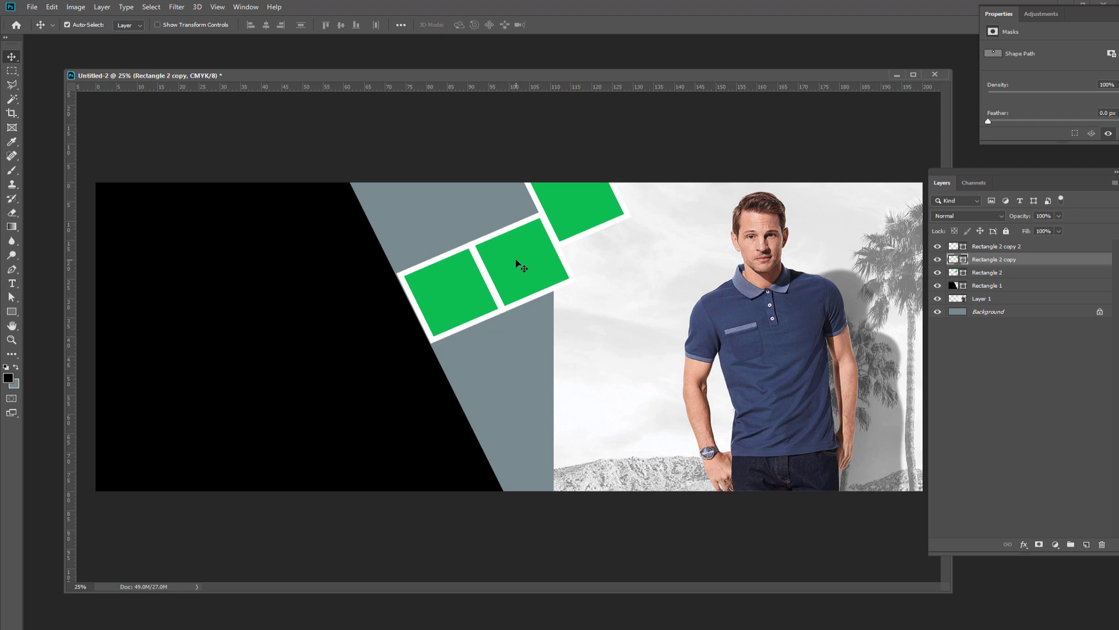
pyautogui.keyDown('shift'); pyautogui.click(455, 300); pyautogui.keyUp('shift')
pyautogui.moveTo(523, 276); pyautogui.dragTo(559, 346)
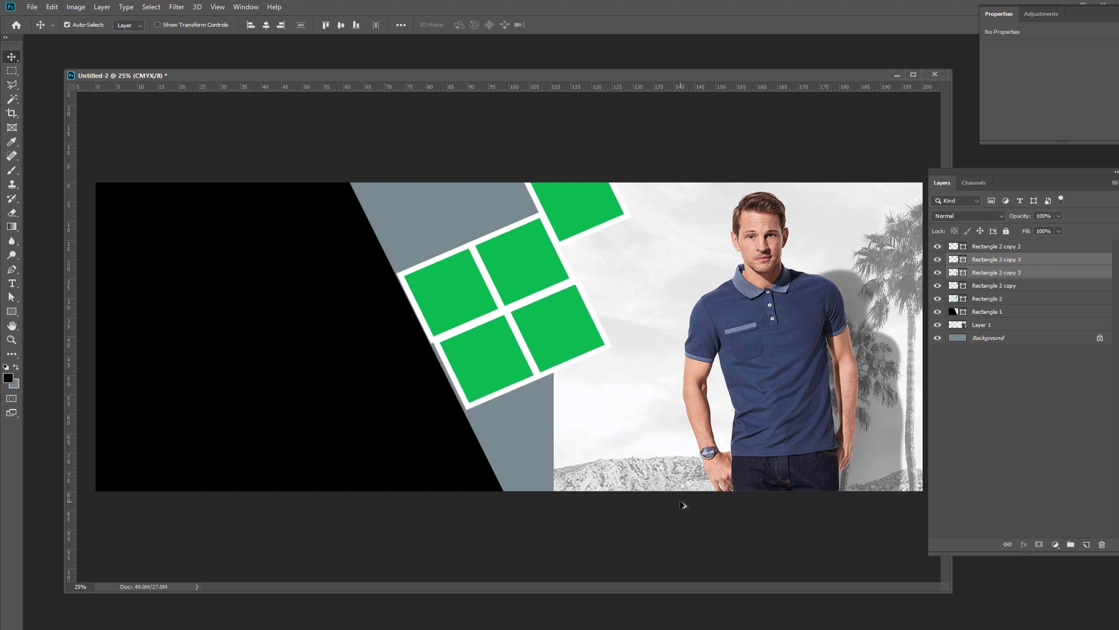
pyautogui.press('Left')
pyautogui.press('Left')
pyautogui.press('Up')
pyautogui.press('Left')
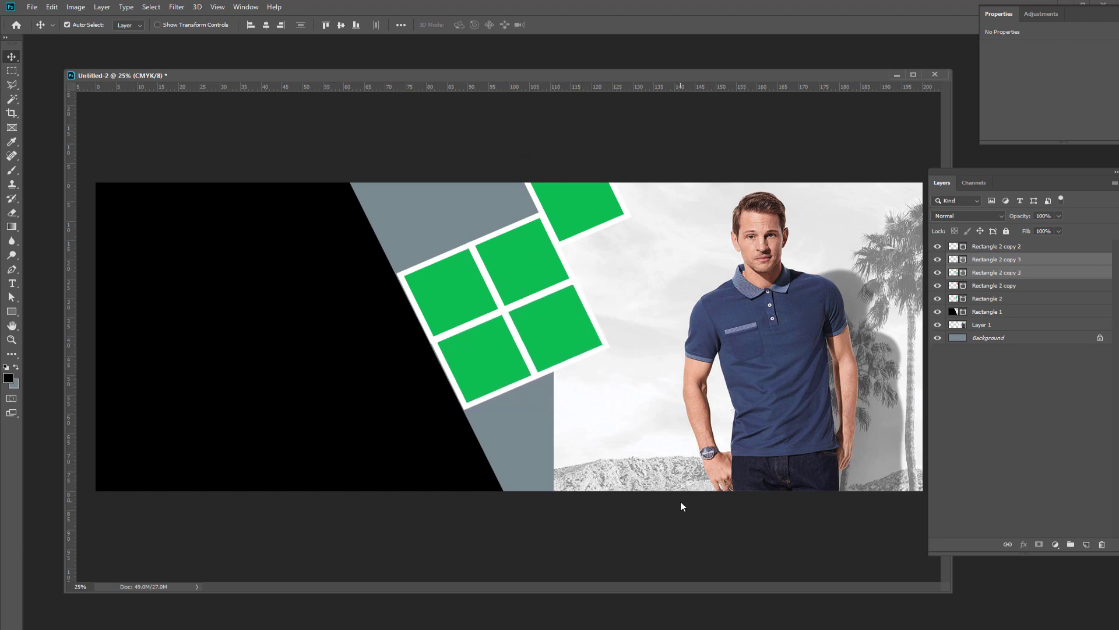
pyautogui.press('Up')
# - Copy the top square down to the banner's bottom and scale it to about 153%
pyautogui.click(581, 207)
pyautogui.moveTo(581, 211); pyautogui.dragTo(530, 441)
pyautogui.hotkey('ctrl', 't')
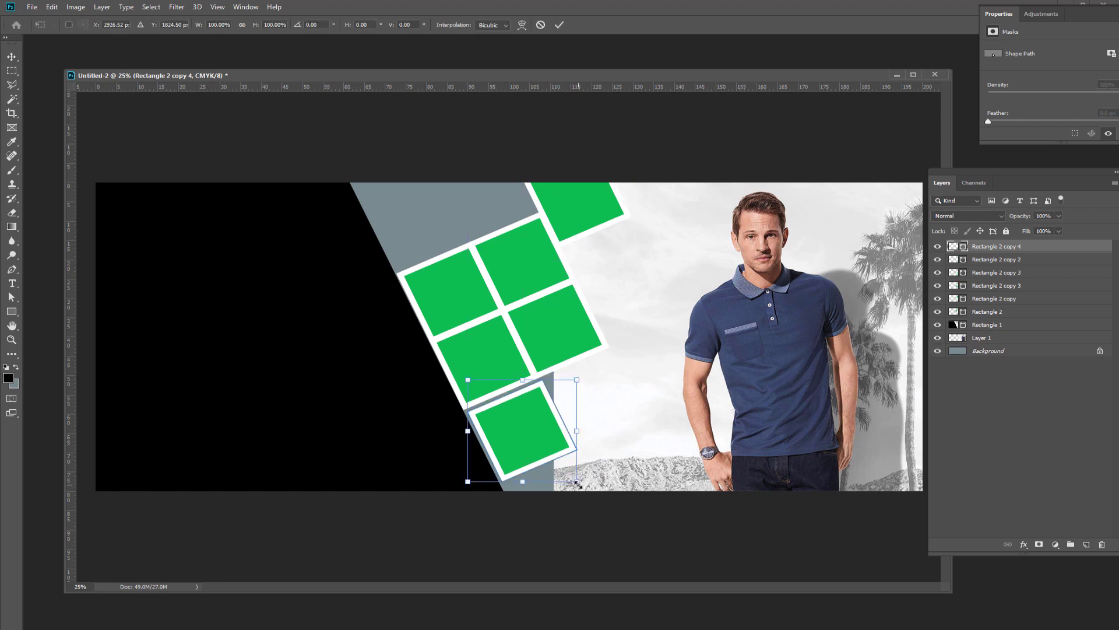
pyautogui.moveTo(576, 481); pyautogui.dragTo(617, 516)
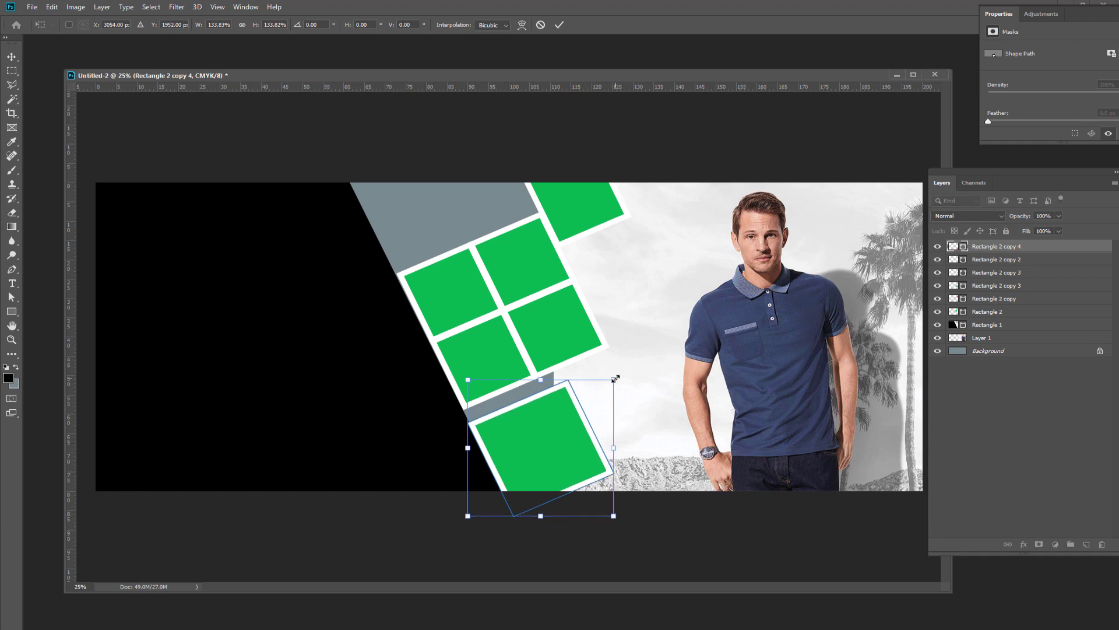
pyautogui.moveTo(615, 378); pyautogui.dragTo(634, 358)
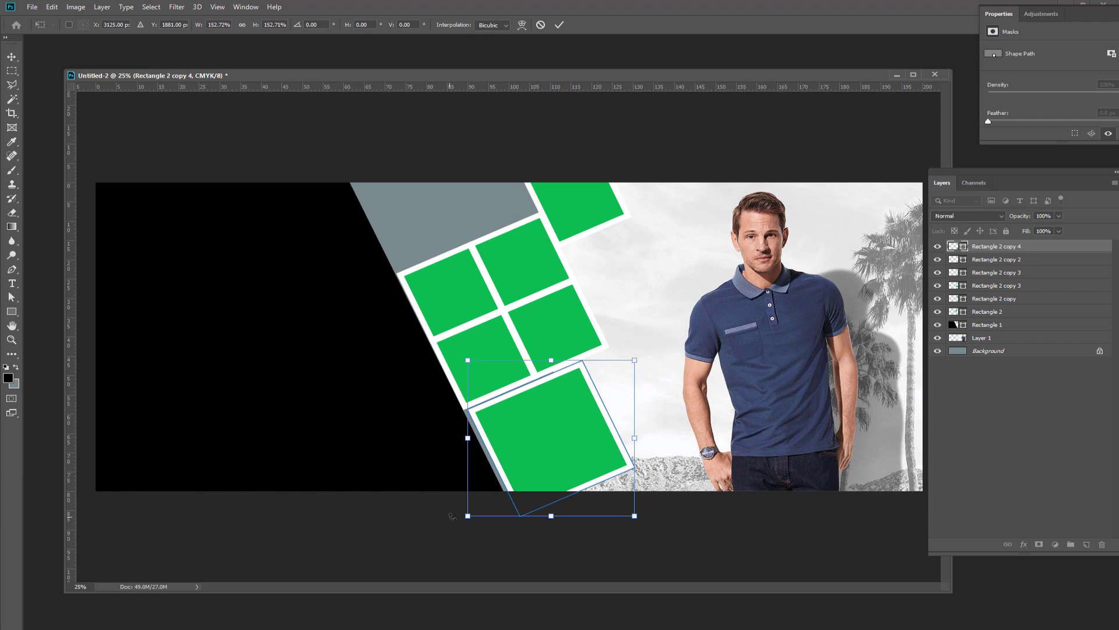
pyautogui.moveTo(468, 516); pyautogui.dragTo(463, 519)
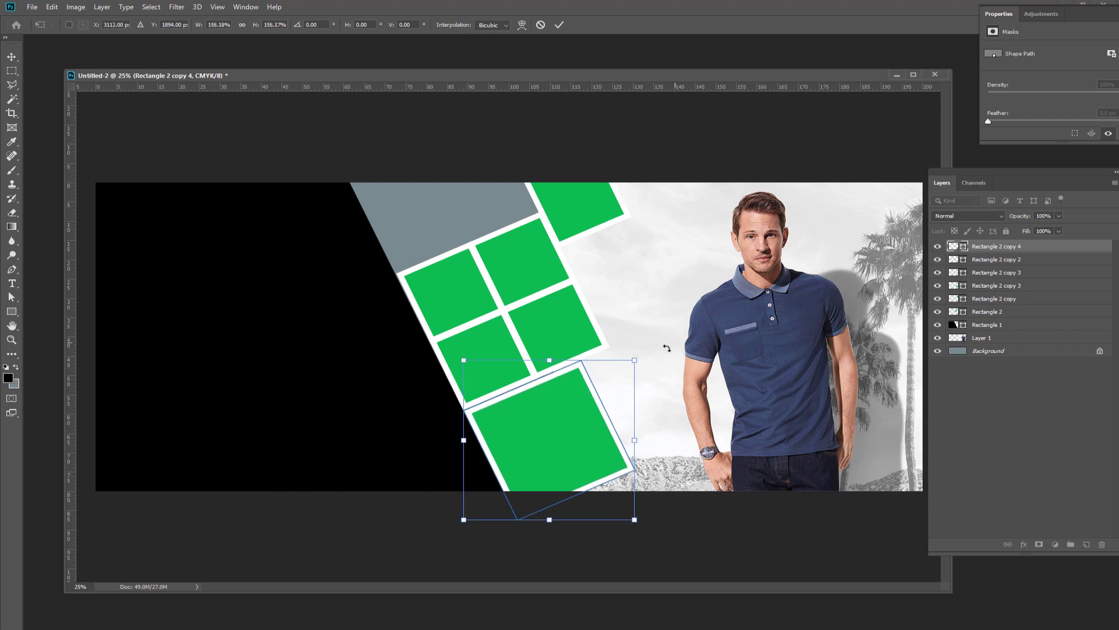
# - Enlarge the bottom square to about 167%, nudge it into line, and commit
pyautogui.moveTo(634, 359); pyautogui.dragTo(644, 351)
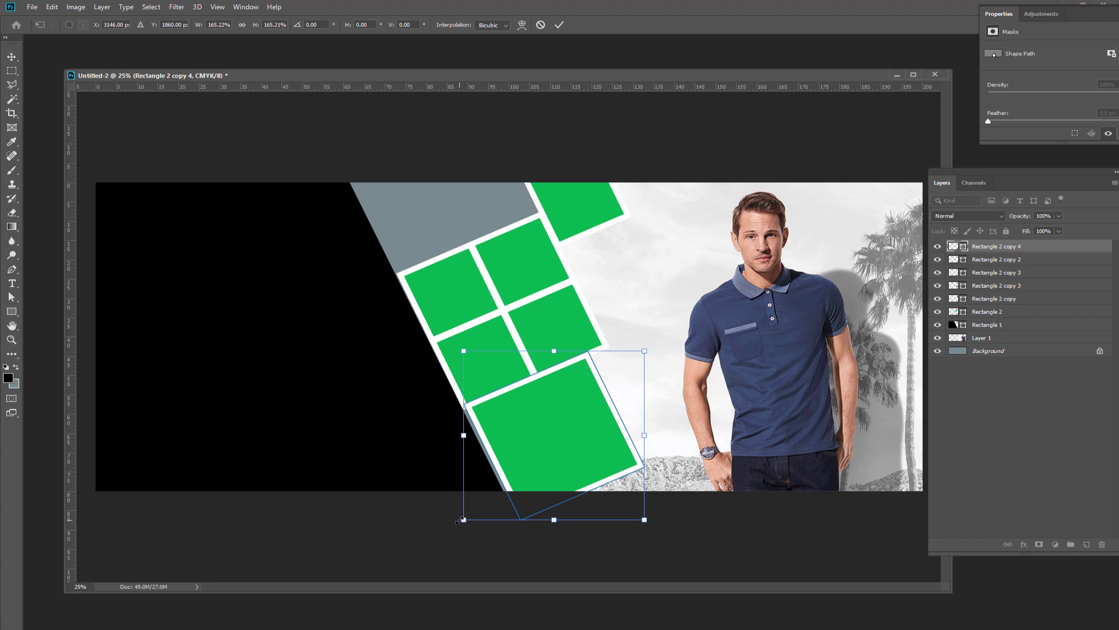
pyautogui.moveTo(458, 520); pyautogui.dragTo(456, 522)
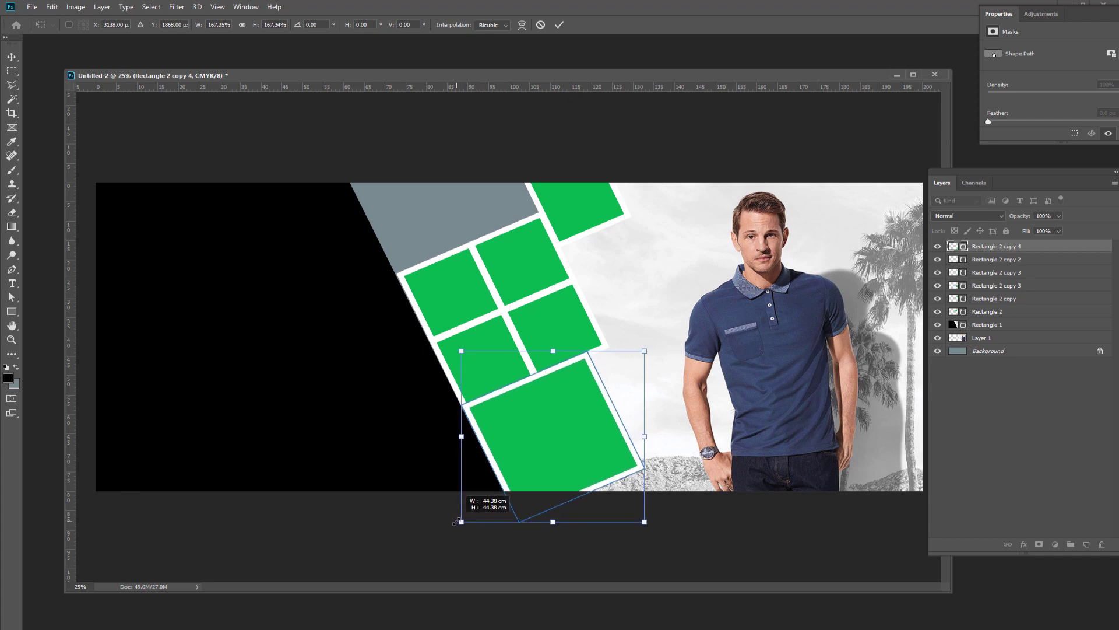
pyautogui.moveTo(457, 520); pyautogui.dragTo(455, 523)
pyautogui.press('Down')
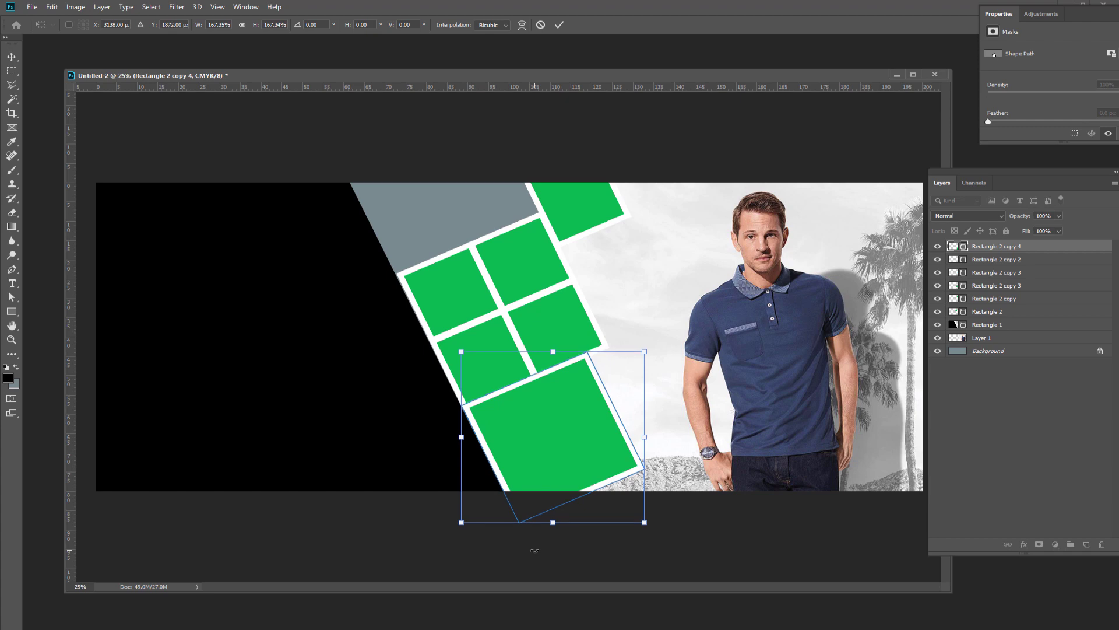
pyautogui.press('Down')
pyautogui.press('Up')
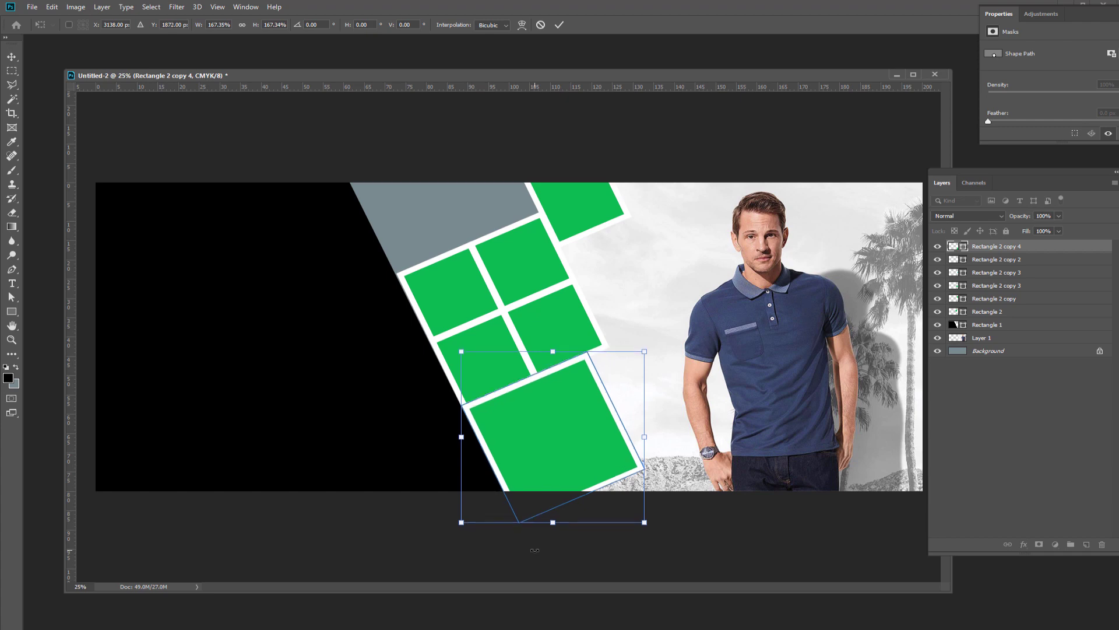
pyautogui.press('Return')
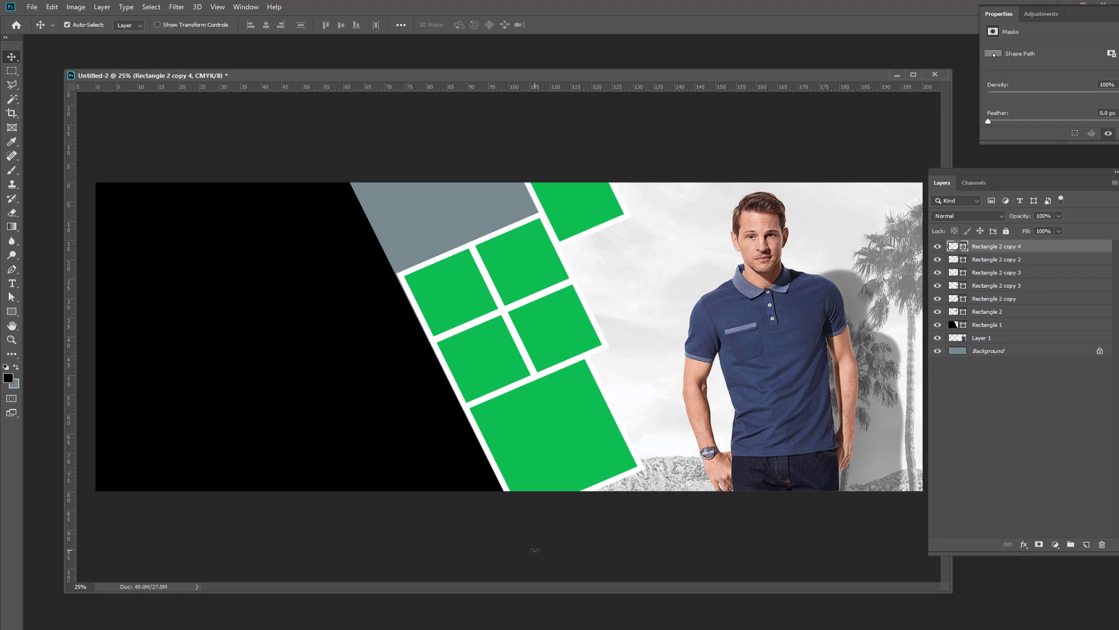
pyautogui.click(467, 293)
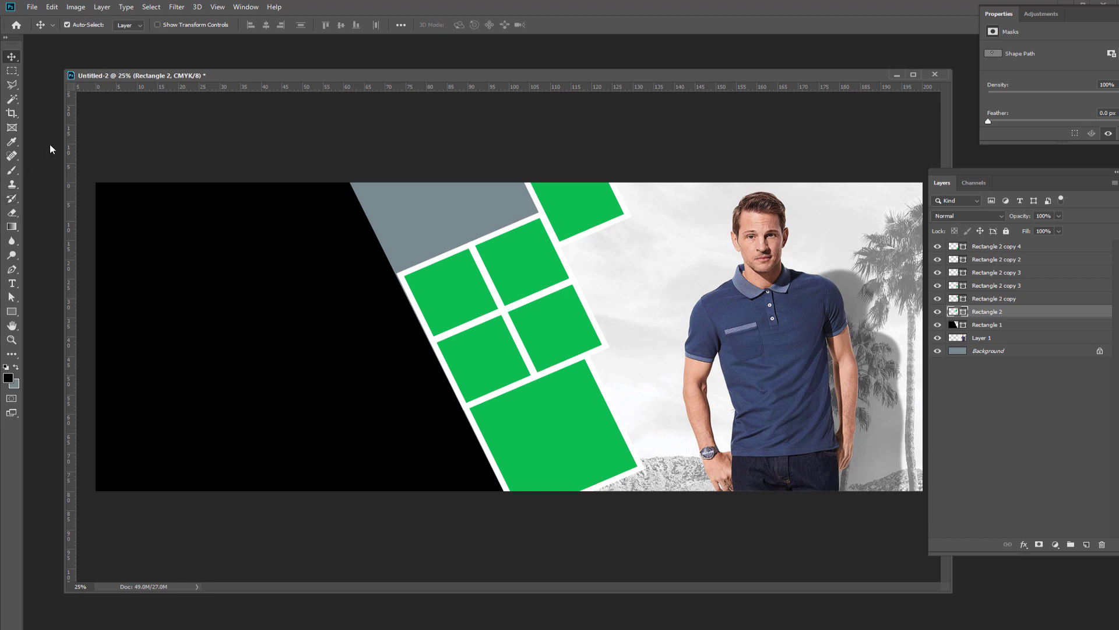
# - Open 27780_DKAS.jpg and copy the jacket photo into the banner document
pyautogui.hotkey('ctrl', 'o')
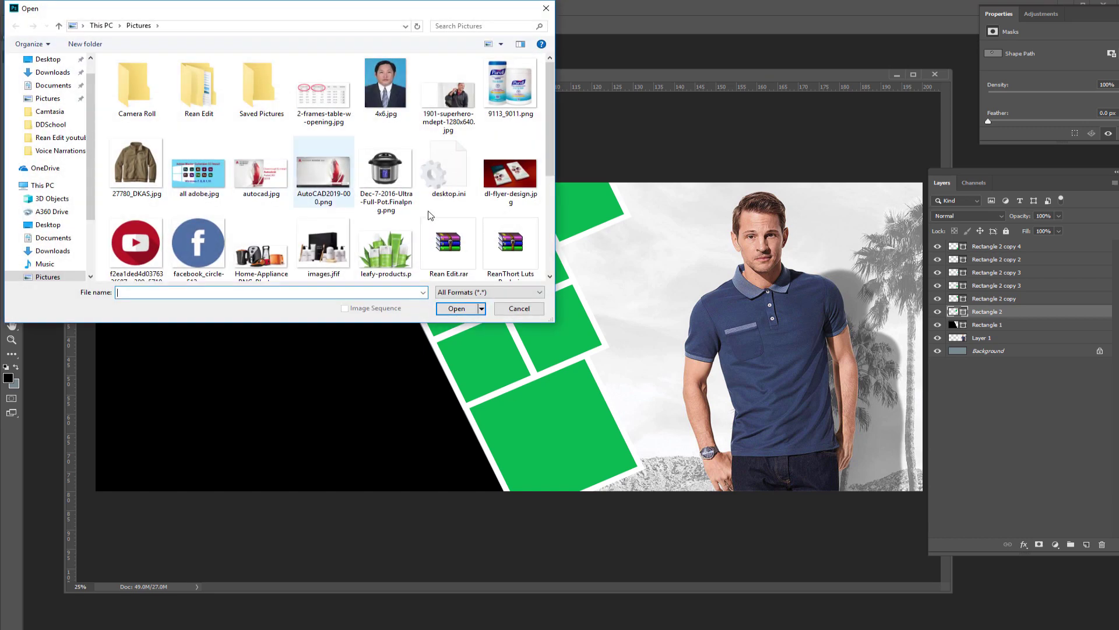
pyautogui.moveTo(548, 120); pyautogui.dragTo(548, 173)
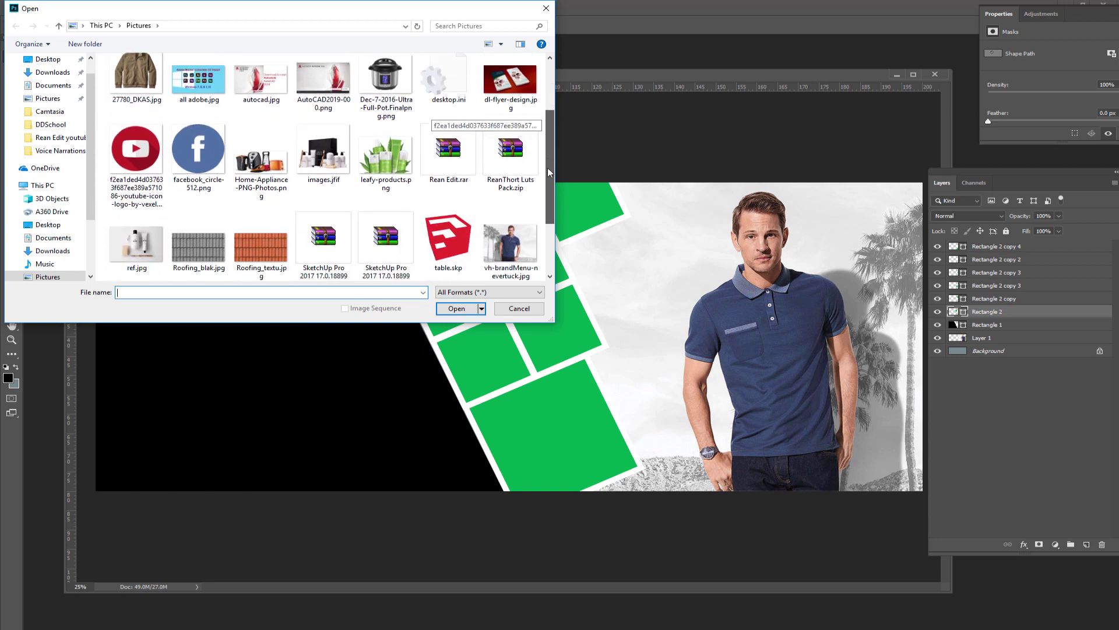
pyautogui.moveTo(548, 172); pyautogui.dragTo(549, 155)
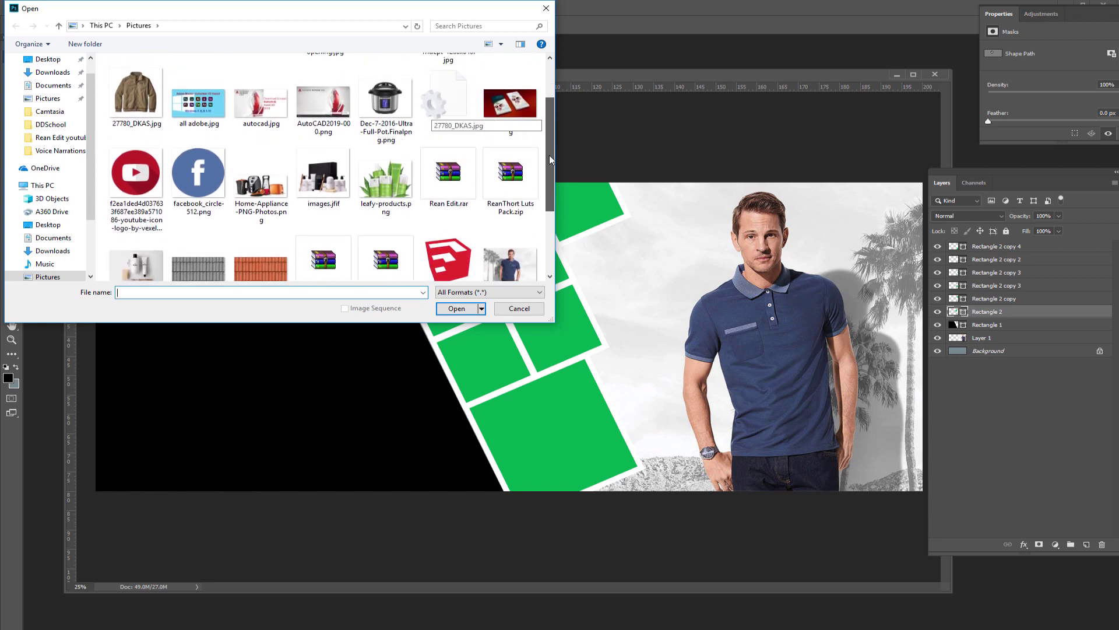
pyautogui.doubleClick(148, 93)
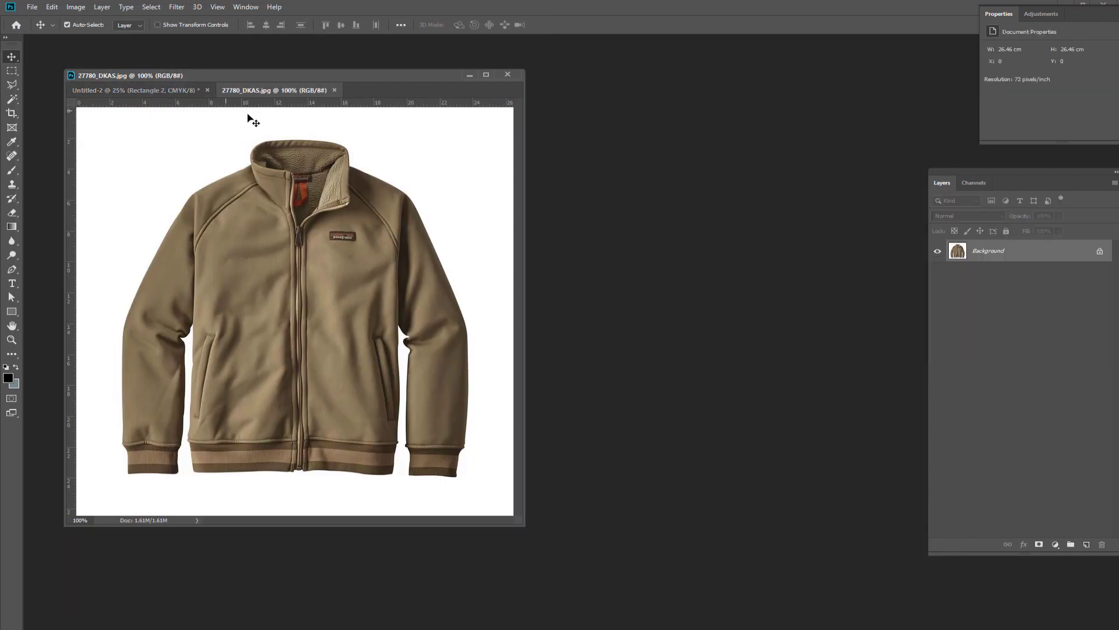
pyautogui.moveTo(281, 90); pyautogui.dragTo(525, 260)
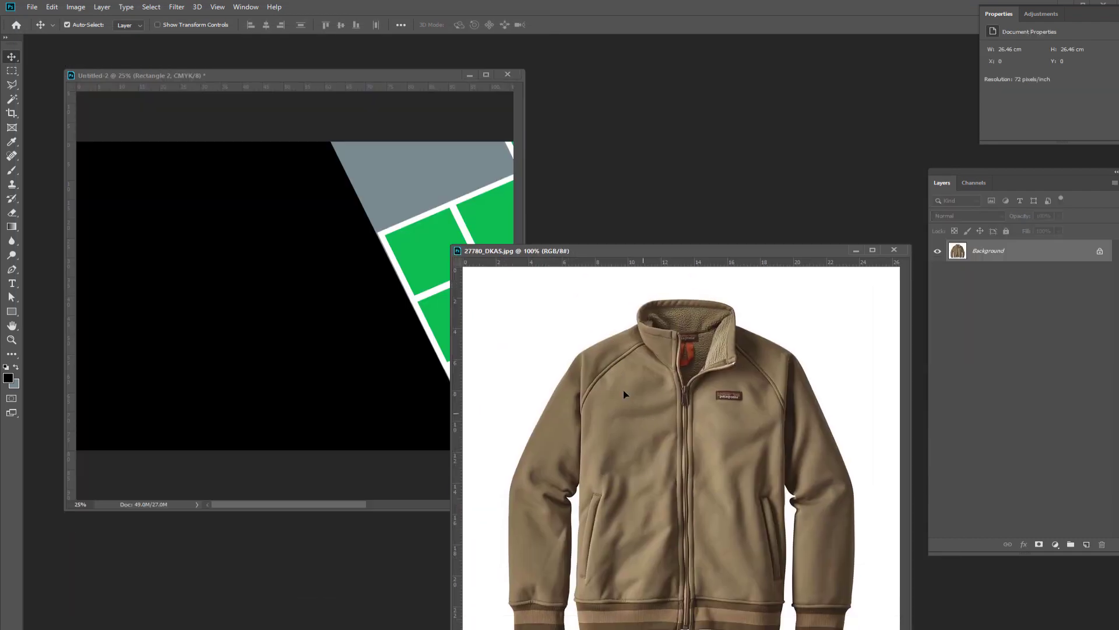
pyautogui.moveTo(624, 389); pyautogui.dragTo(407, 239)
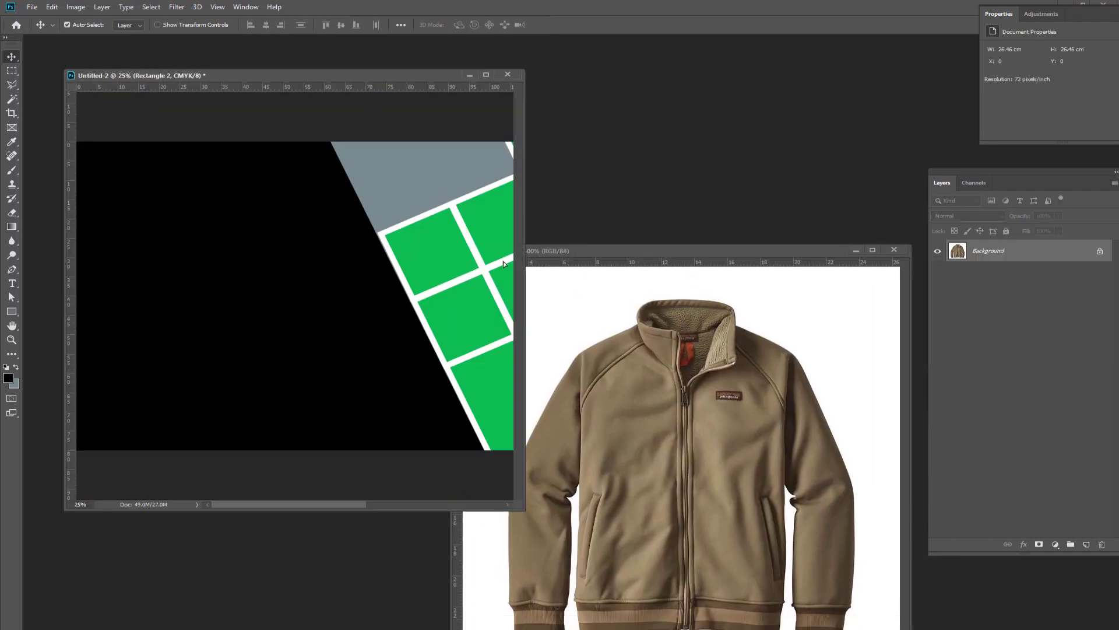
pyautogui.click(901, 250)
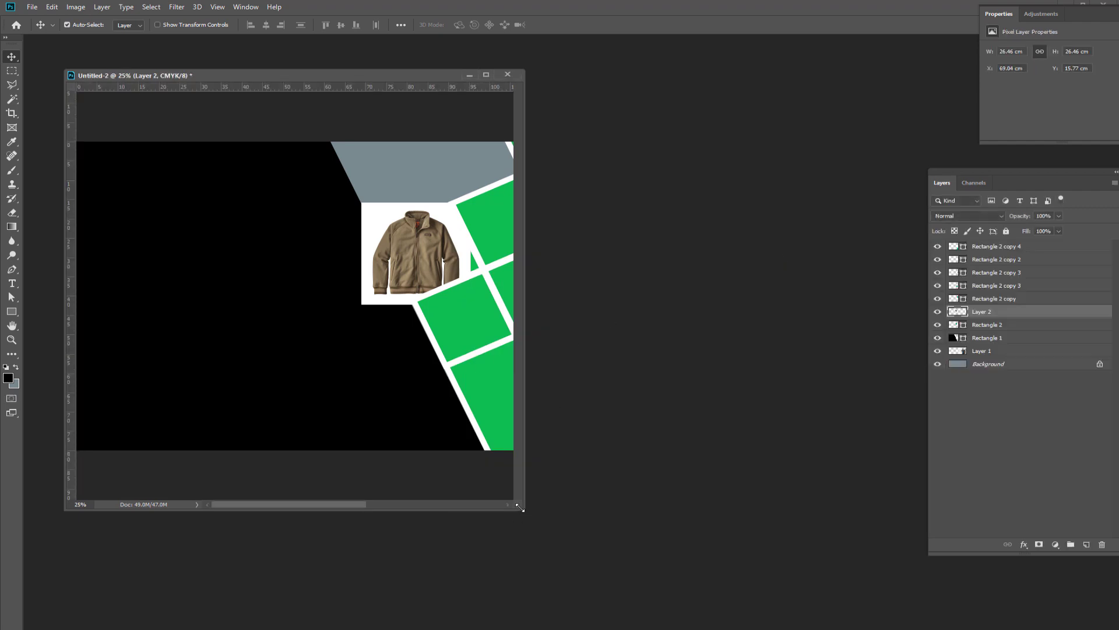
# - Enlarge the banner window and move the jacket image toward the green grid
pyautogui.moveTo(519, 507); pyautogui.dragTo(776, 593)
pyautogui.moveTo(400, 284)
pyautogui.mouseDown()
pyautogui.moveTo(491, 460)
pyautogui.moveTo(413, 288)
pyautogui.moveTo(316, 331)
pyautogui.mouseUp()
pyautogui.click(429, 284)
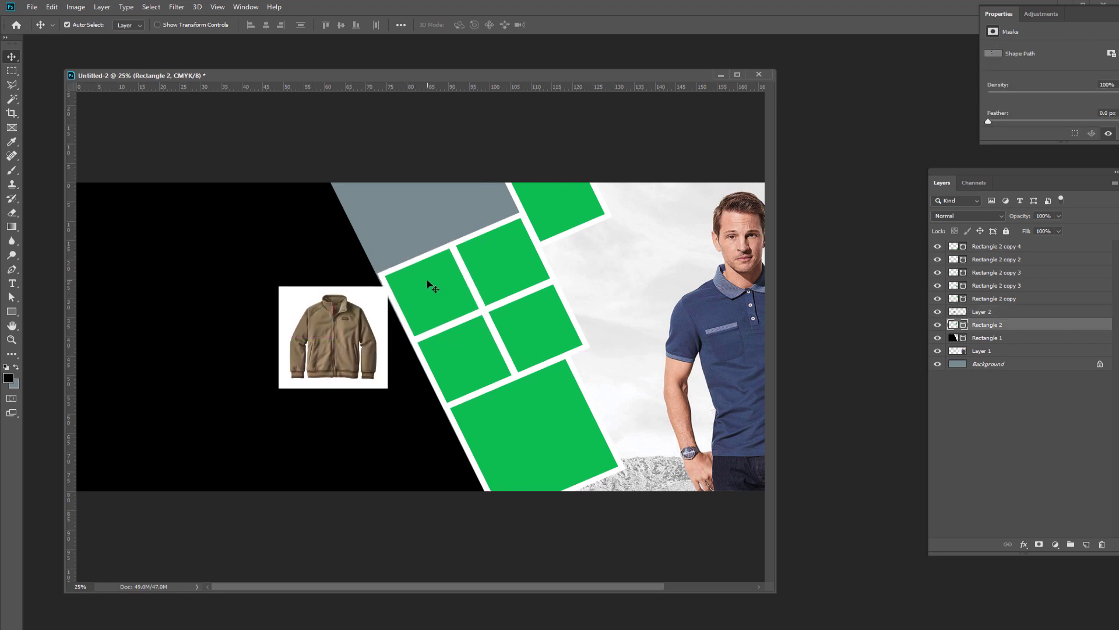
pyautogui.moveTo(313, 336); pyautogui.dragTo(415, 296)
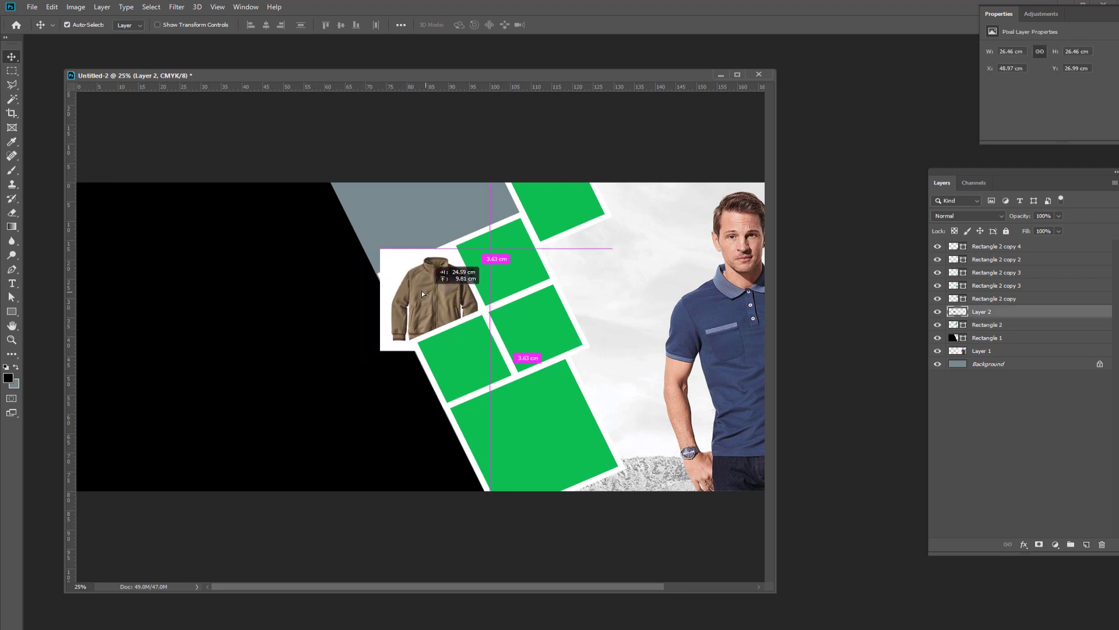
pyautogui.moveTo(415, 295); pyautogui.dragTo(344, 316)
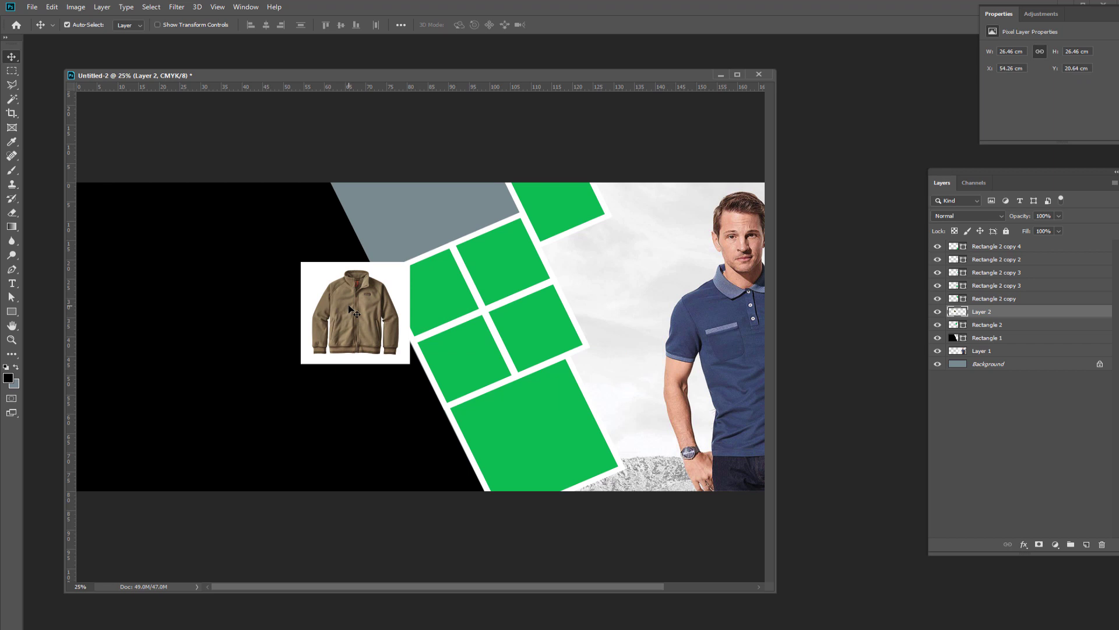
pyautogui.moveTo(385, 300); pyautogui.dragTo(417, 300)
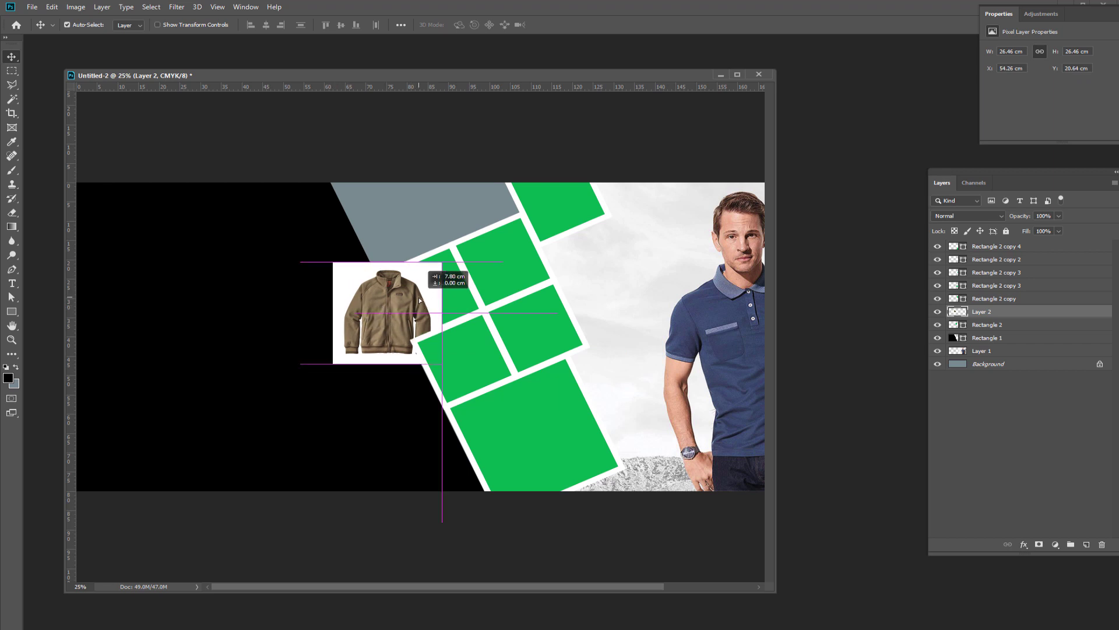
# - Place the jacket over the upper-left tile and clip Layer 2 into Rectangle 2
pyautogui.click(936, 325)
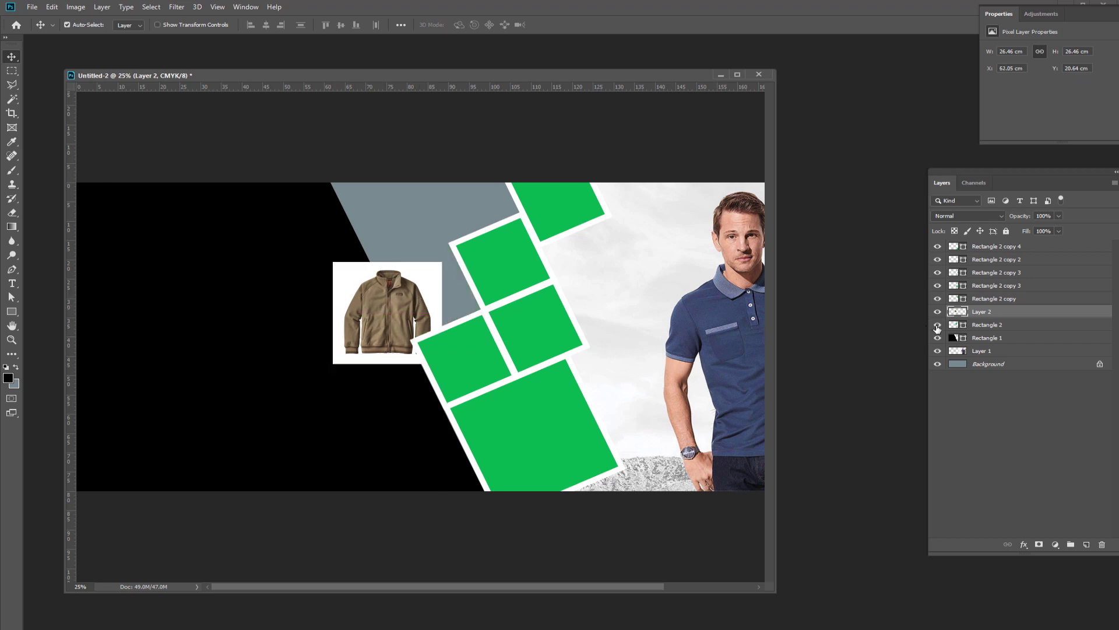
pyautogui.click(937, 312)
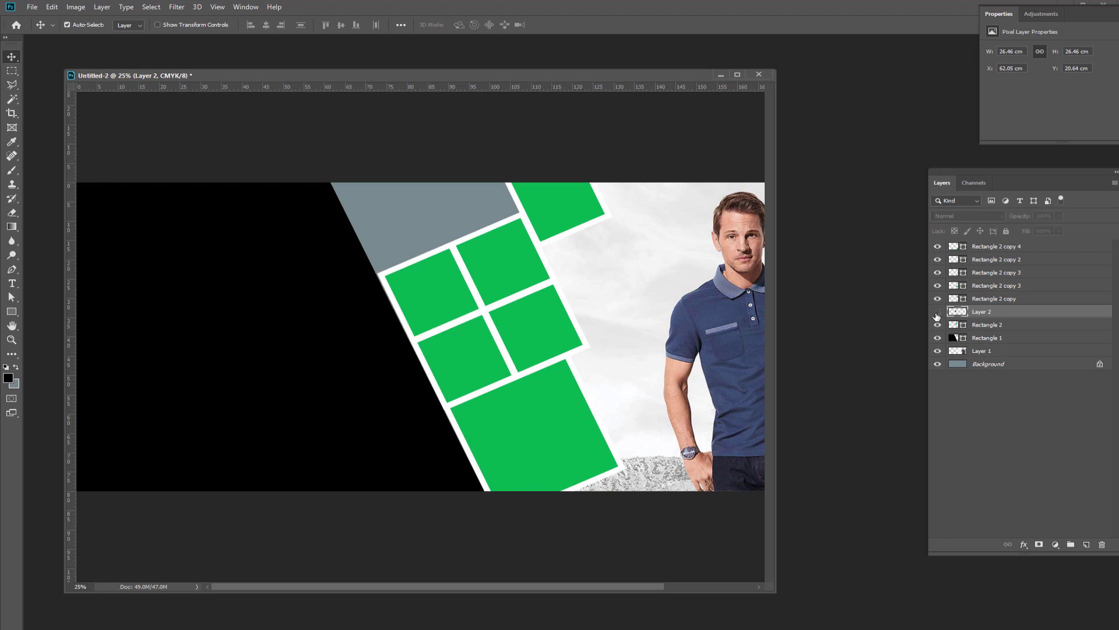
pyautogui.moveTo(399, 318); pyautogui.dragTo(418, 295)
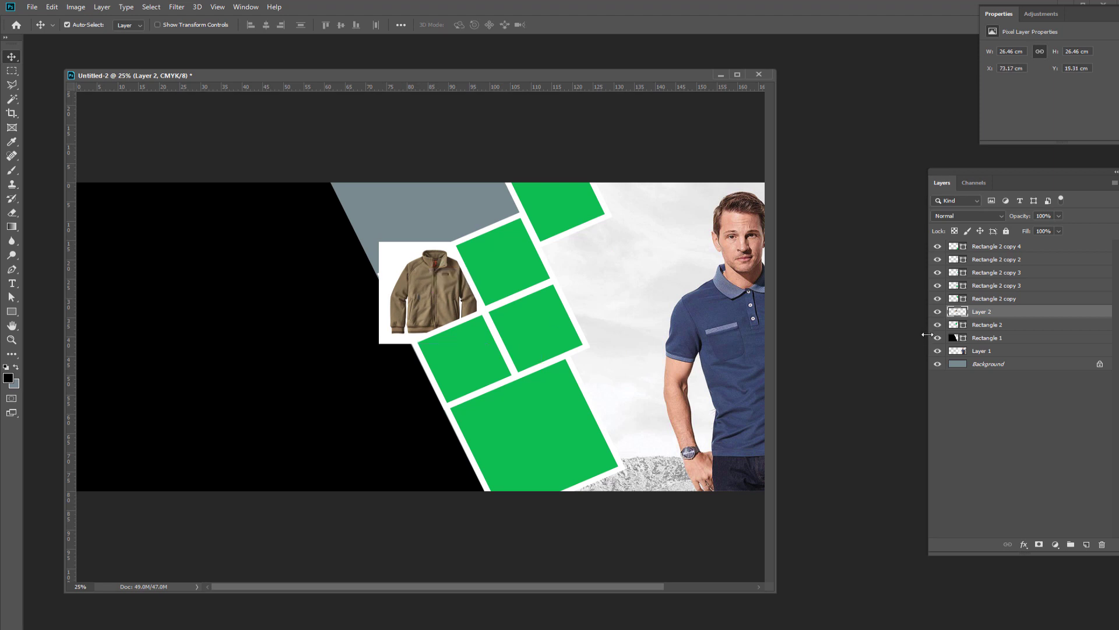
pyautogui.rightClick(987, 313)
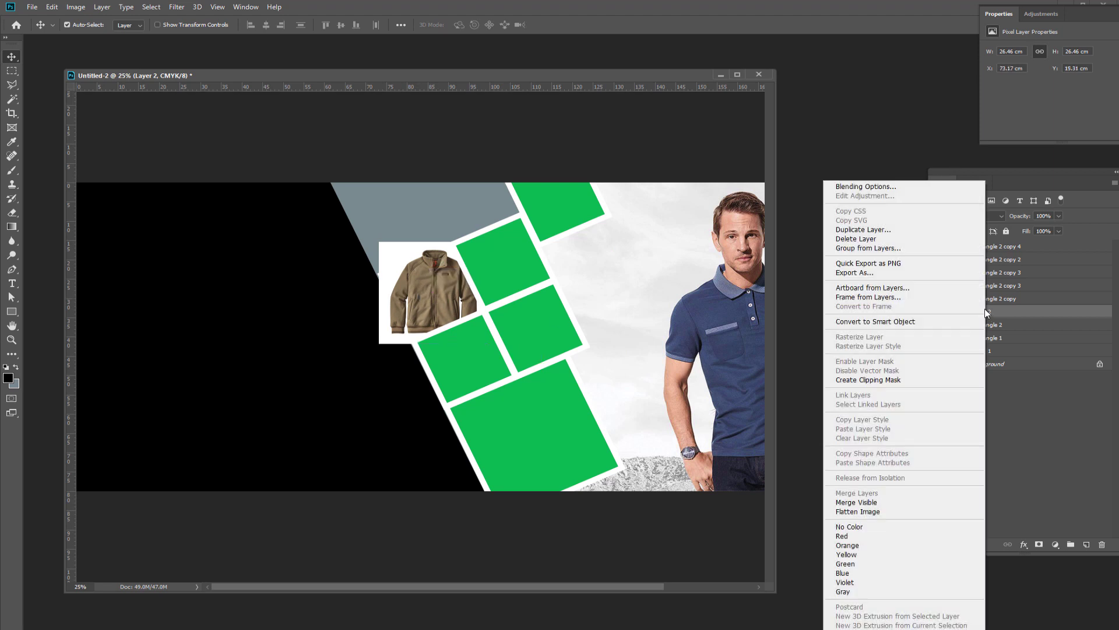
pyautogui.click(866, 380)
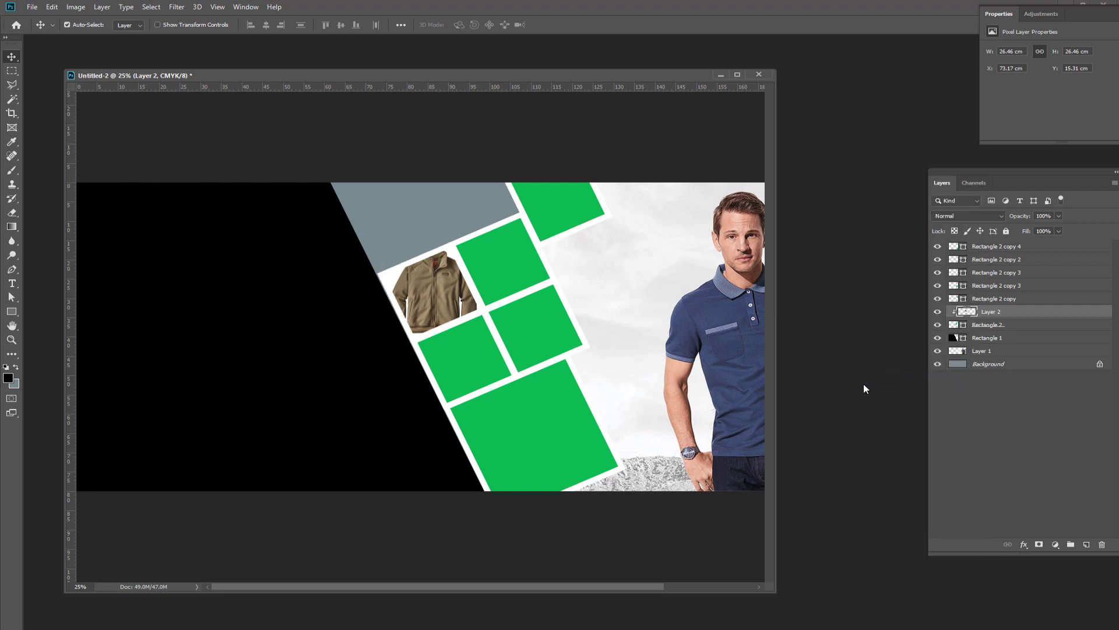
pyautogui.click(502, 265)
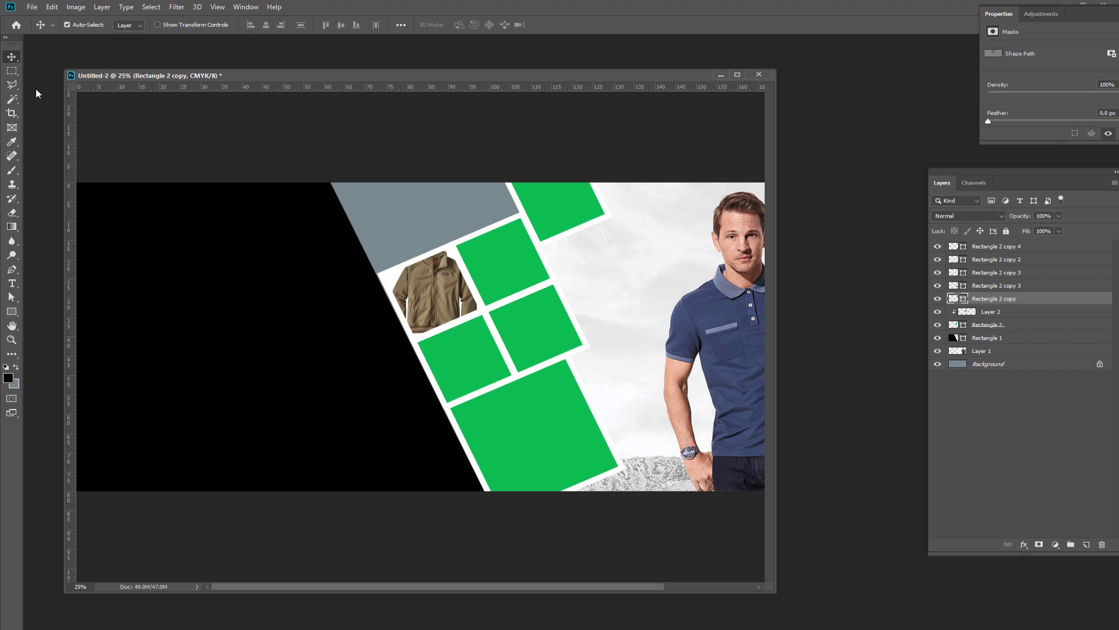
# - Bring the hoodie model photo in as Layer 3, clipped into Rectangle 2 copy
pyautogui.hotkey('ctrl', 'o')
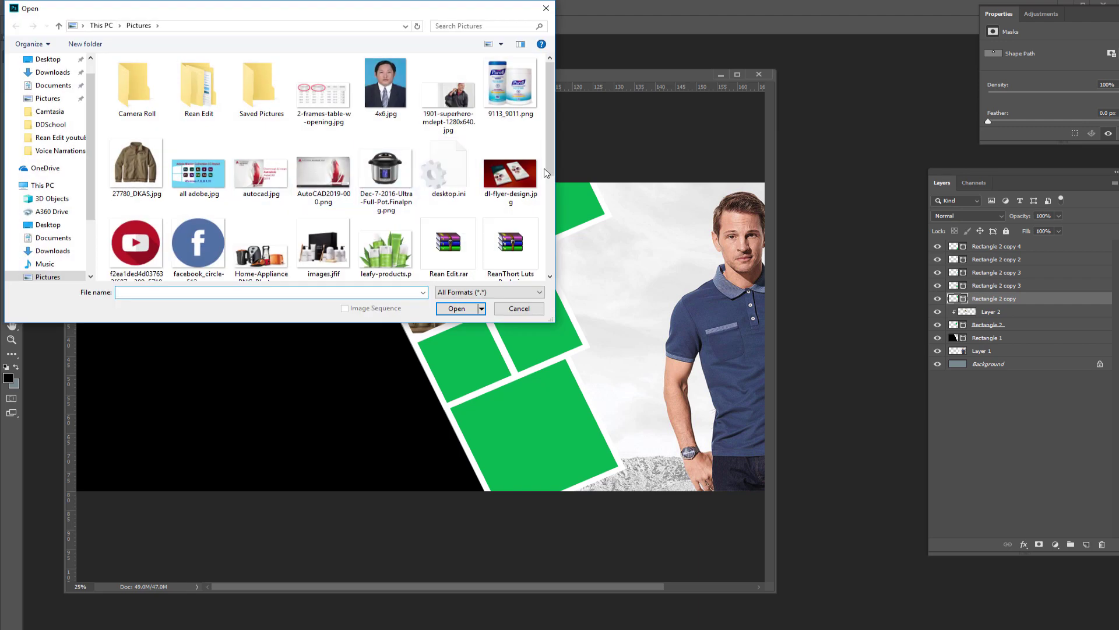
pyautogui.scroll(-1, 554, 162)
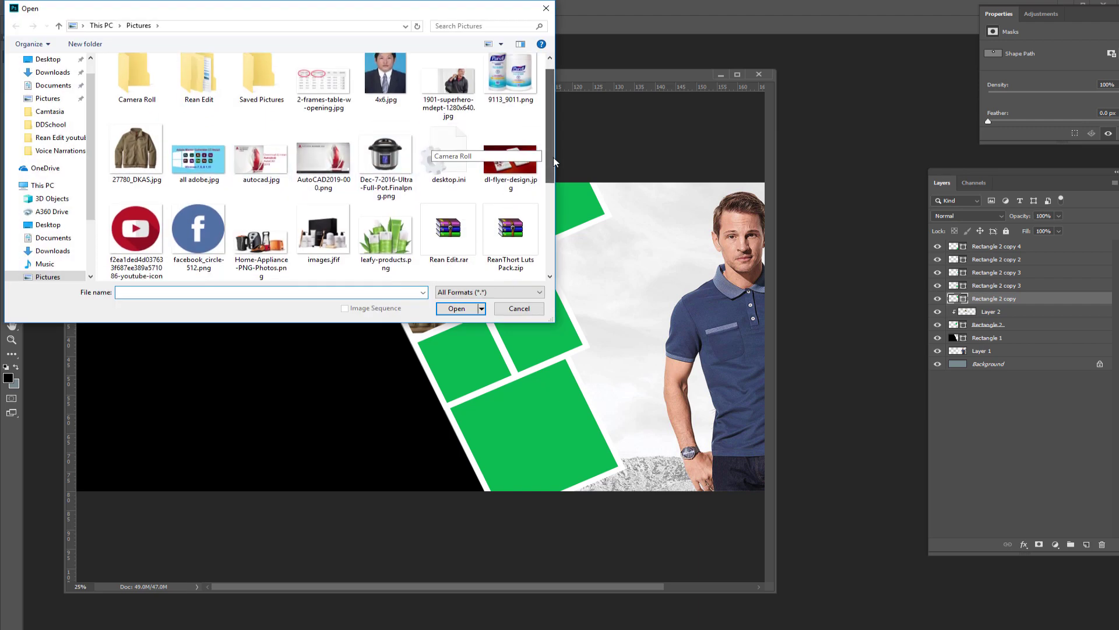
pyautogui.doubleClick(448, 81)
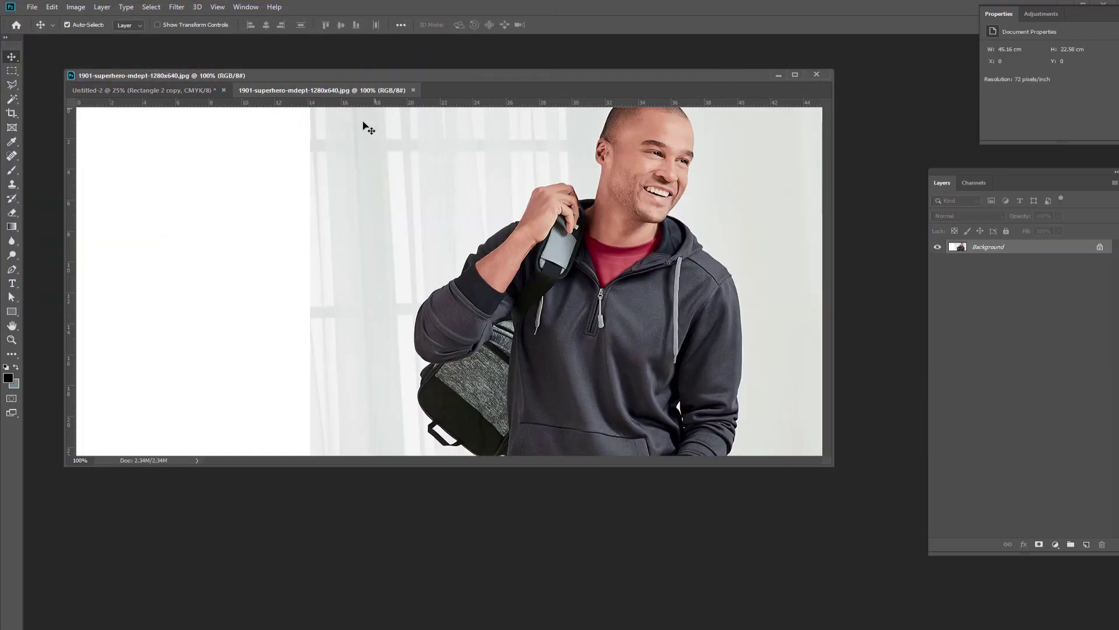
pyautogui.moveTo(386, 91)
pyautogui.mouseDown()
pyautogui.moveTo(634, 377)
pyautogui.moveTo(479, 167)
pyautogui.moveTo(528, 203)
pyautogui.mouseUp()
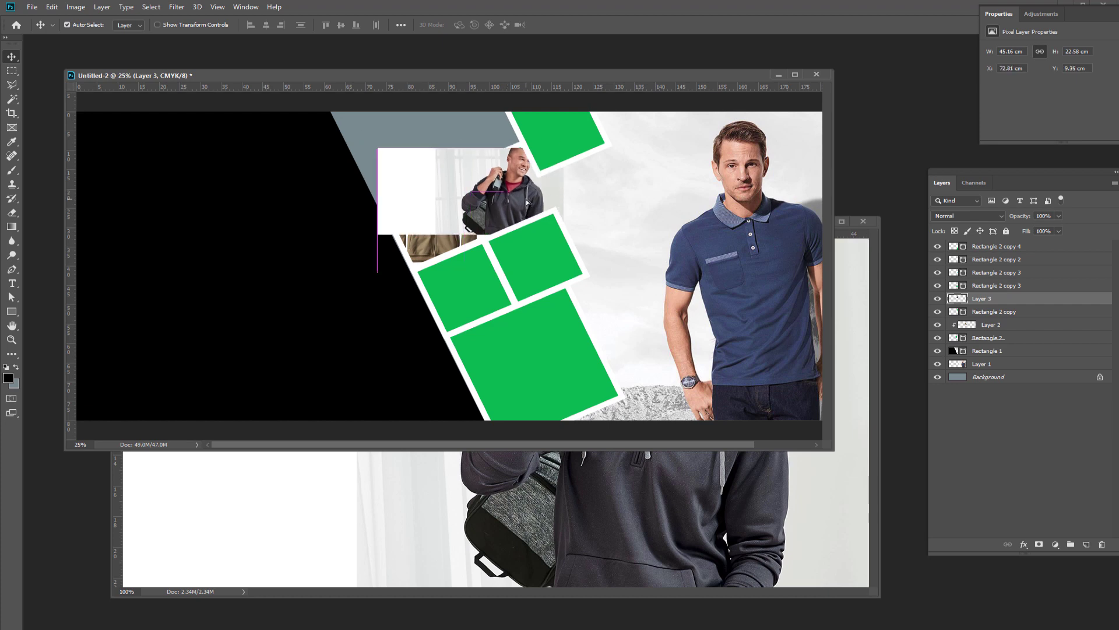
pyautogui.rightClick(1031, 303)
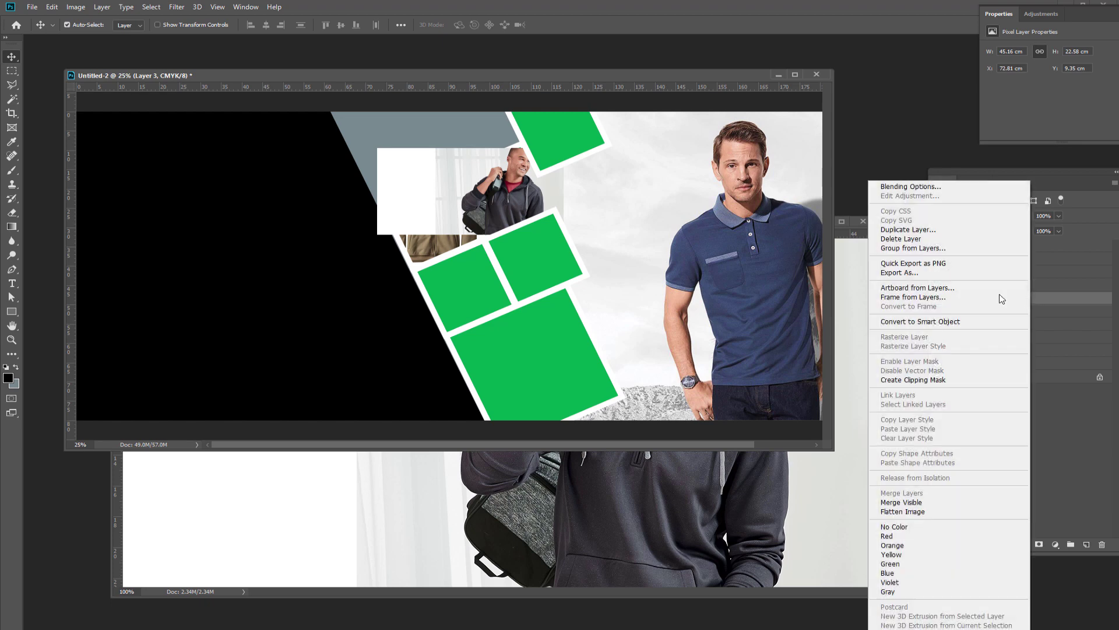
pyautogui.click(932, 380)
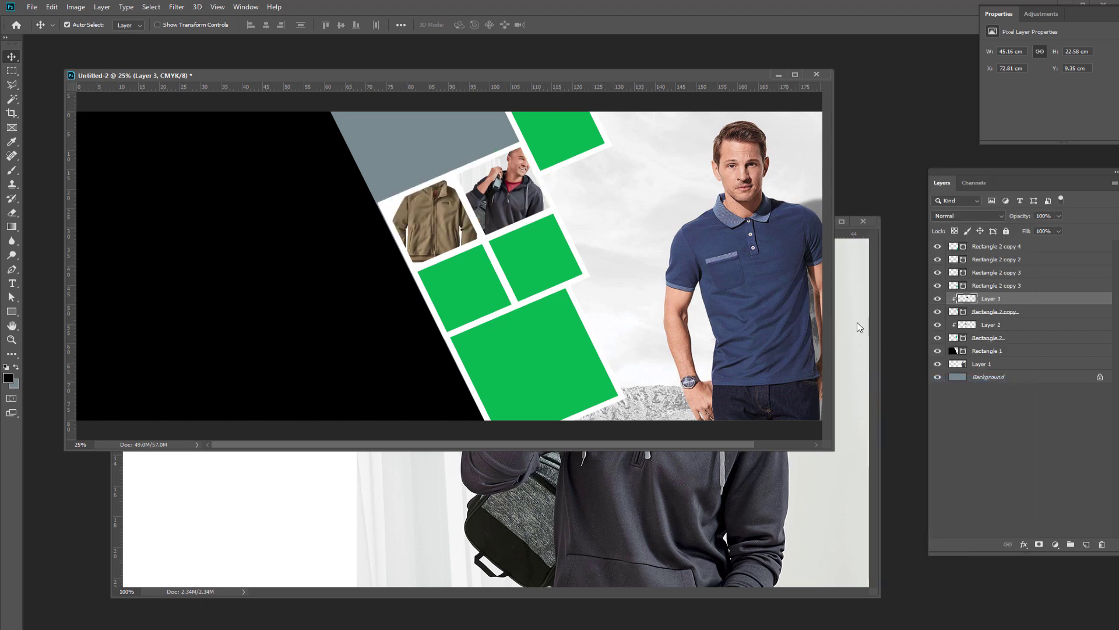
pyautogui.hotkey('ctrl', 'o')
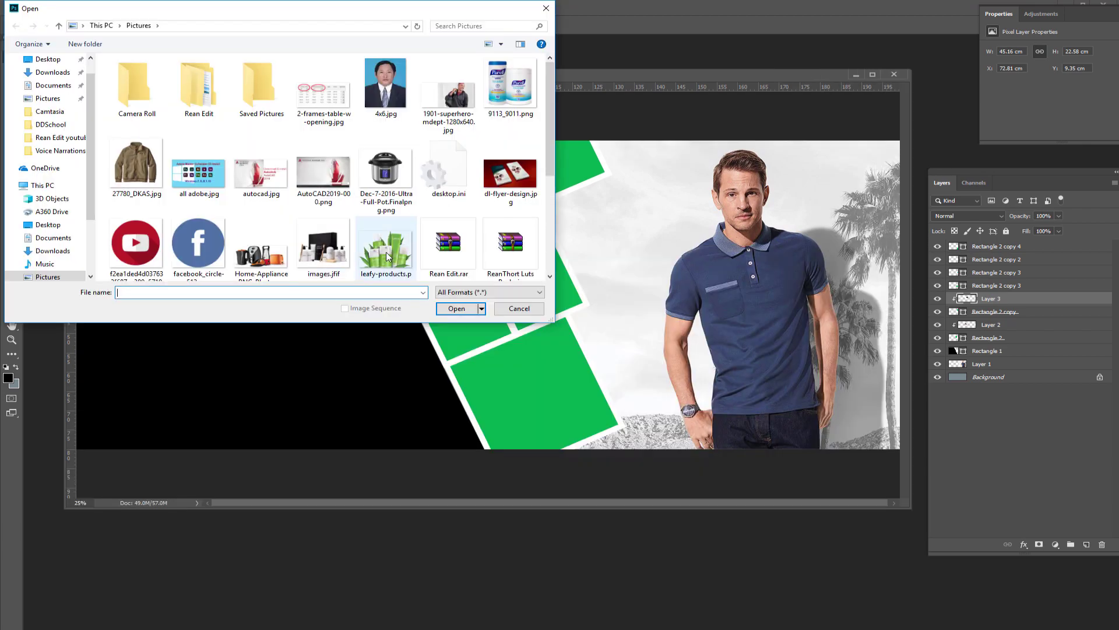
# - Open leafy-products.png, drop it into the banner, and move it near the grid
pyautogui.doubleClick(383, 250)
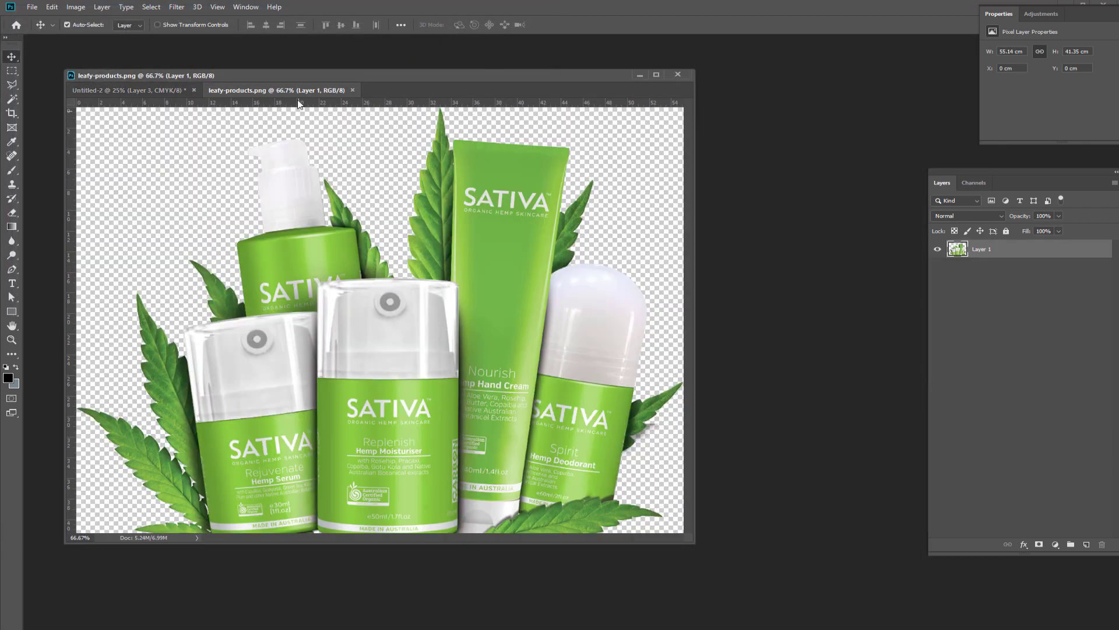
pyautogui.moveTo(298, 89); pyautogui.dragTo(415, 169)
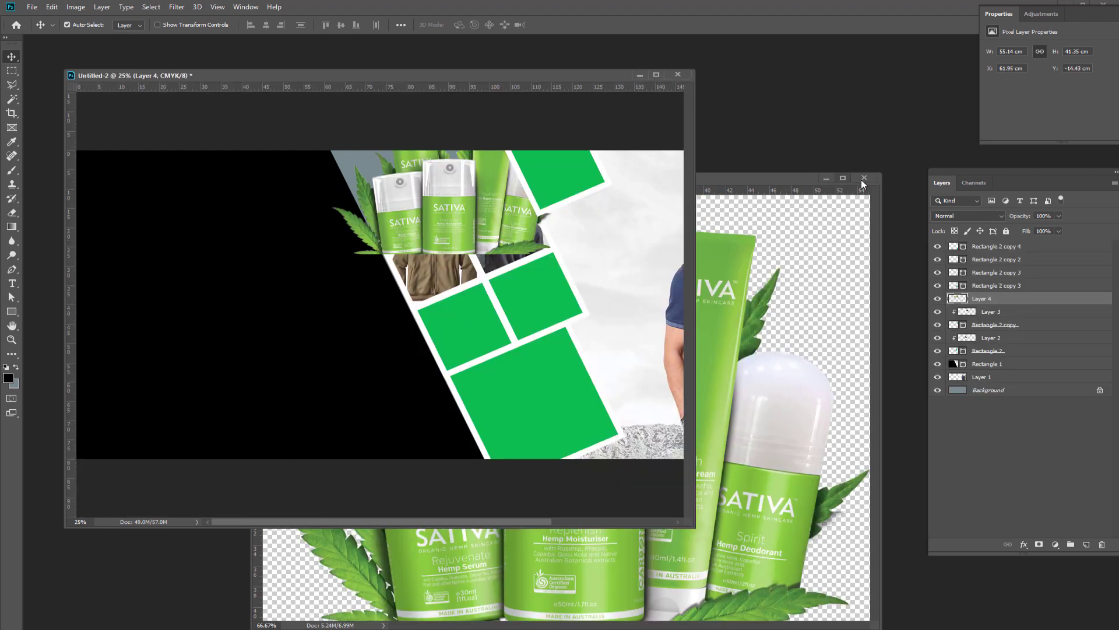
pyautogui.click(792, 194)
pyautogui.click(864, 177)
pyautogui.moveTo(463, 203); pyautogui.dragTo(272, 337)
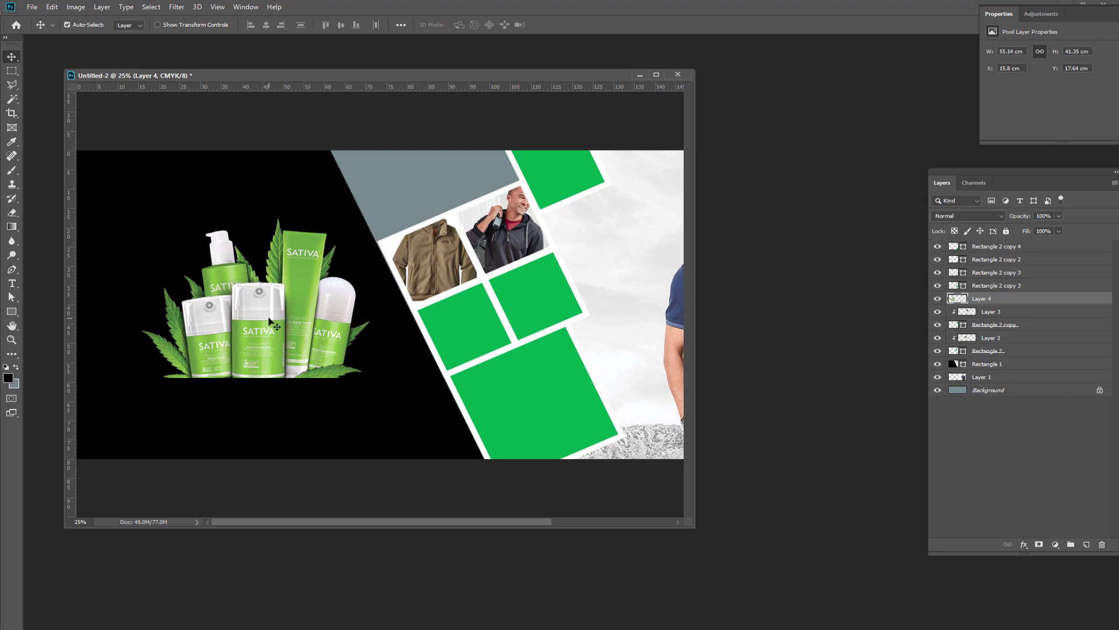
pyautogui.click(469, 320)
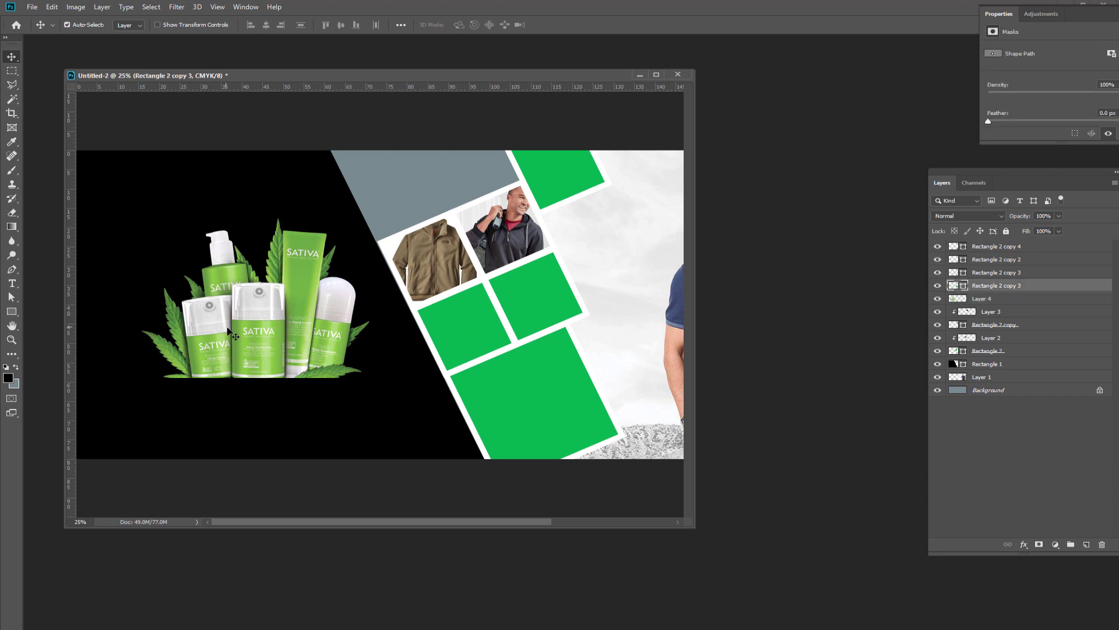
pyautogui.moveTo(225, 329)
pyautogui.mouseDown()
pyautogui.moveTo(362, 334)
pyautogui.moveTo(315, 334)
pyautogui.mouseUp()
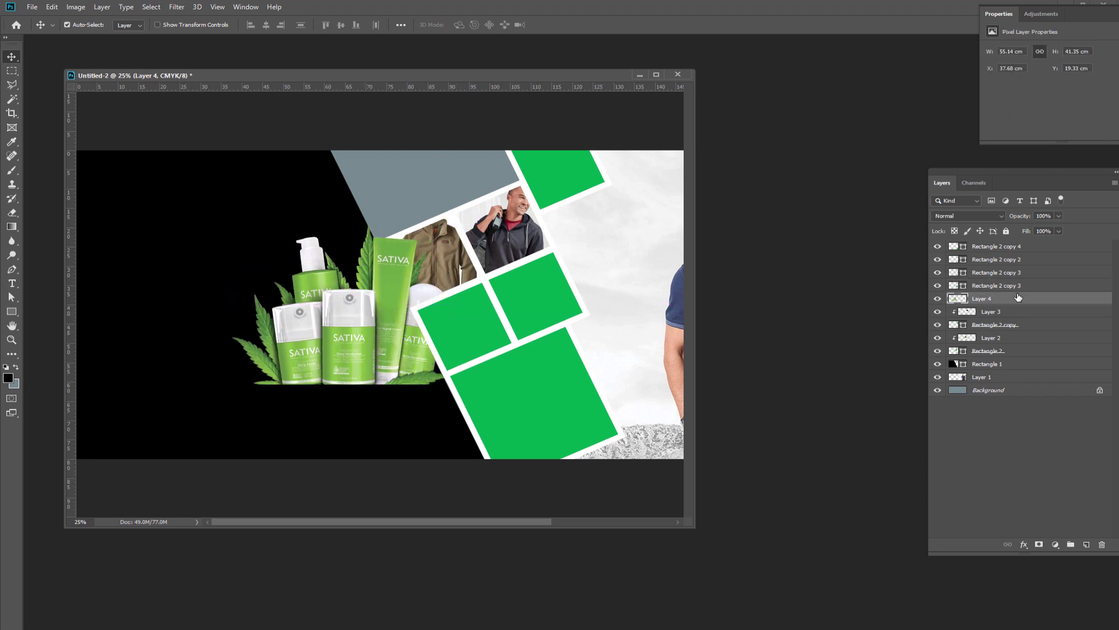
# - Place Layer 4 directly above Rectangle 2 copy 3 in the layer stack
pyautogui.moveTo(1018, 297); pyautogui.dragTo(1015, 284)
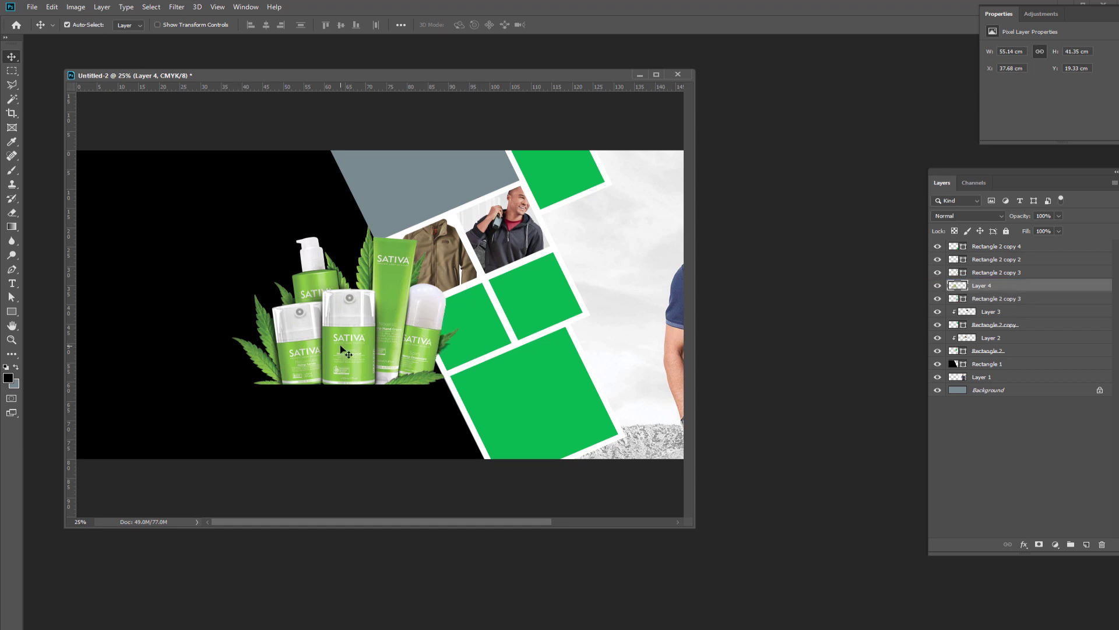
pyautogui.moveTo(293, 353); pyautogui.dragTo(358, 345)
pyautogui.click(461, 334)
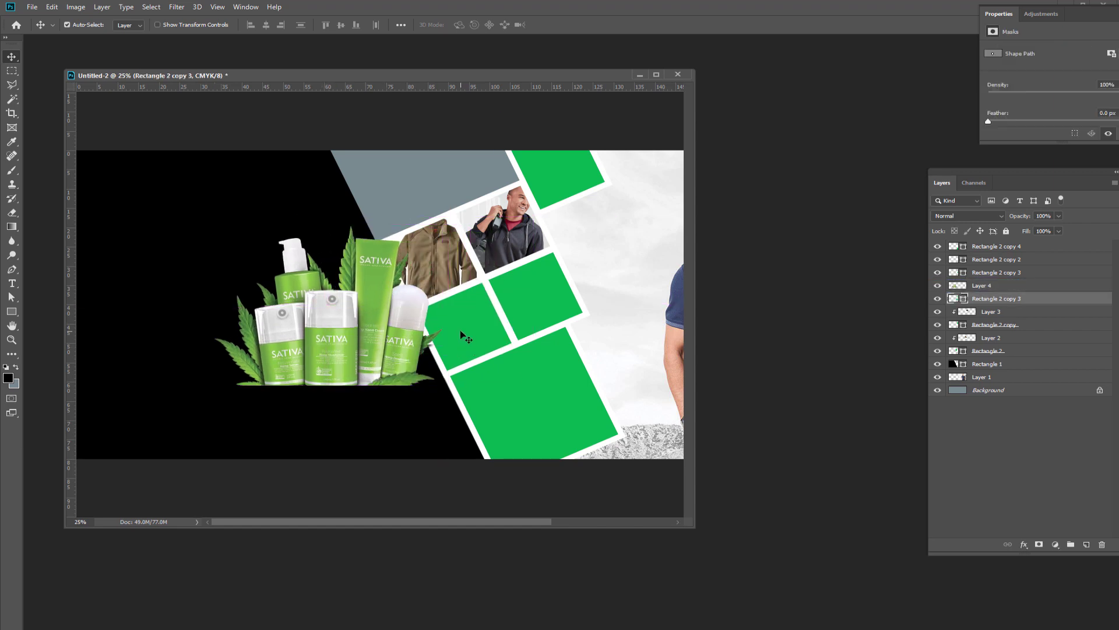
pyautogui.click(985, 286)
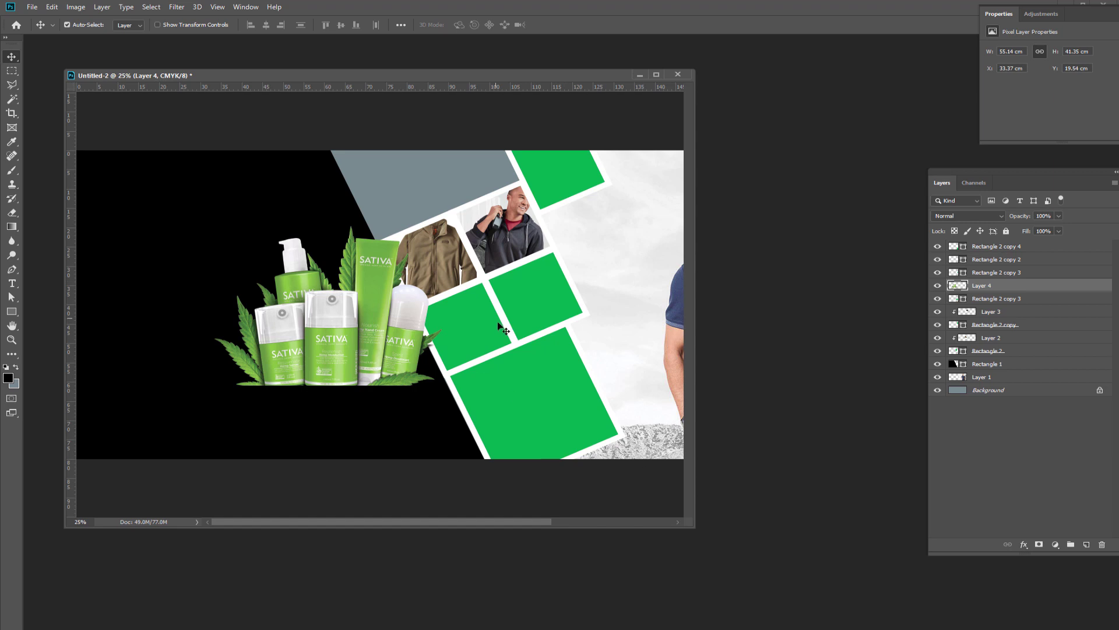
pyautogui.moveTo(383, 333)
pyautogui.mouseDown()
pyautogui.moveTo(489, 329)
pyautogui.moveTo(383, 331)
pyautogui.mouseUp()
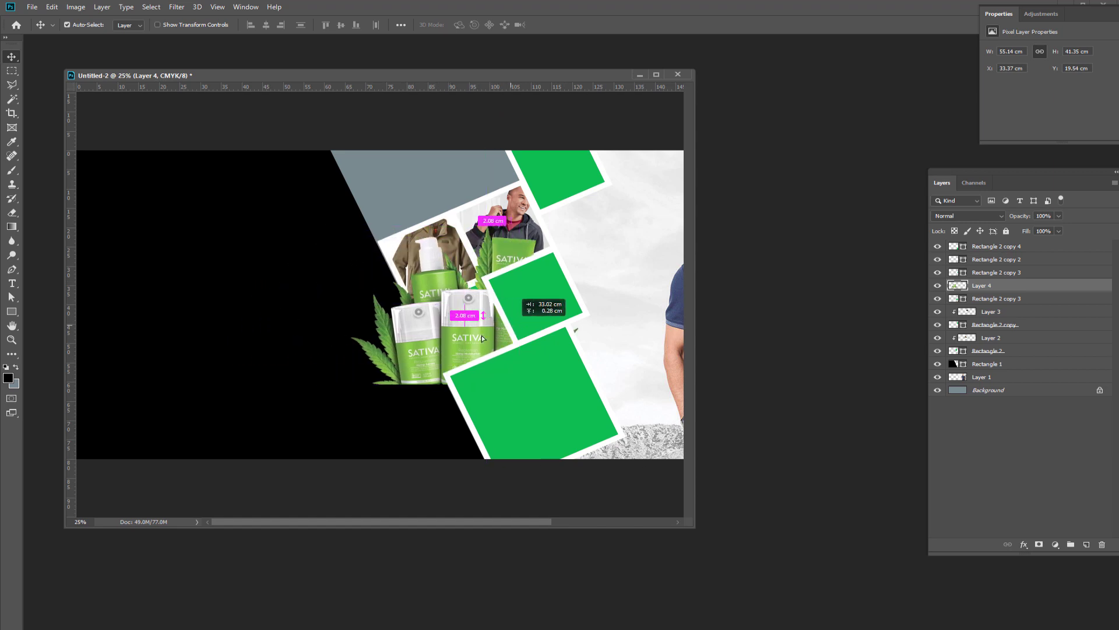
# - Scale the products image to about 48% over the square below the jacket
pyautogui.hotkey('ctrl', 't')
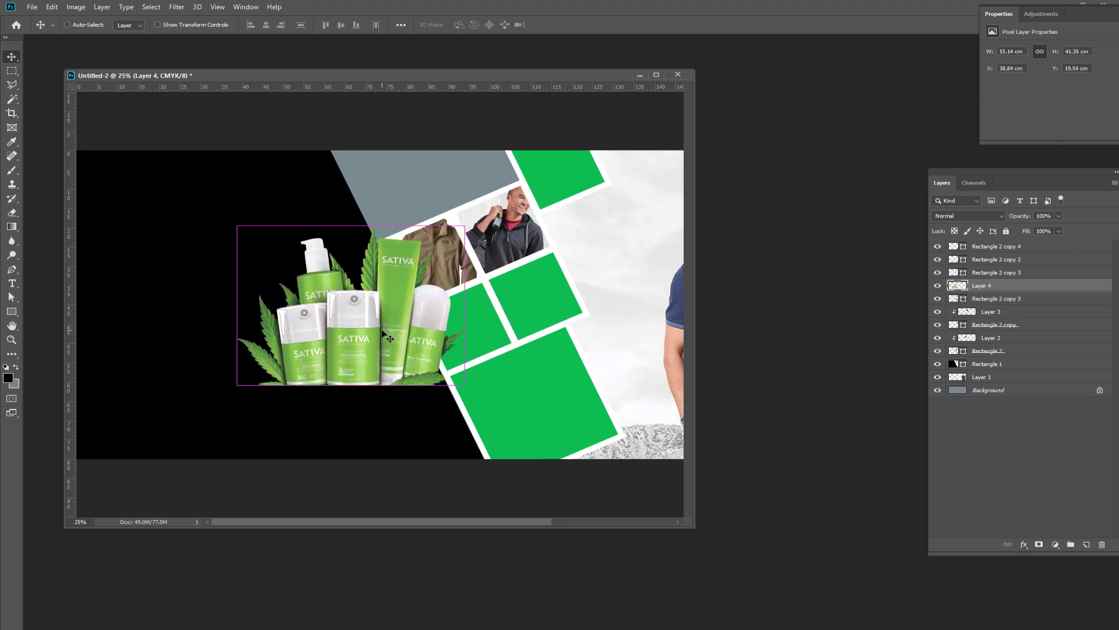
pyautogui.moveTo(236, 226); pyautogui.dragTo(337, 296)
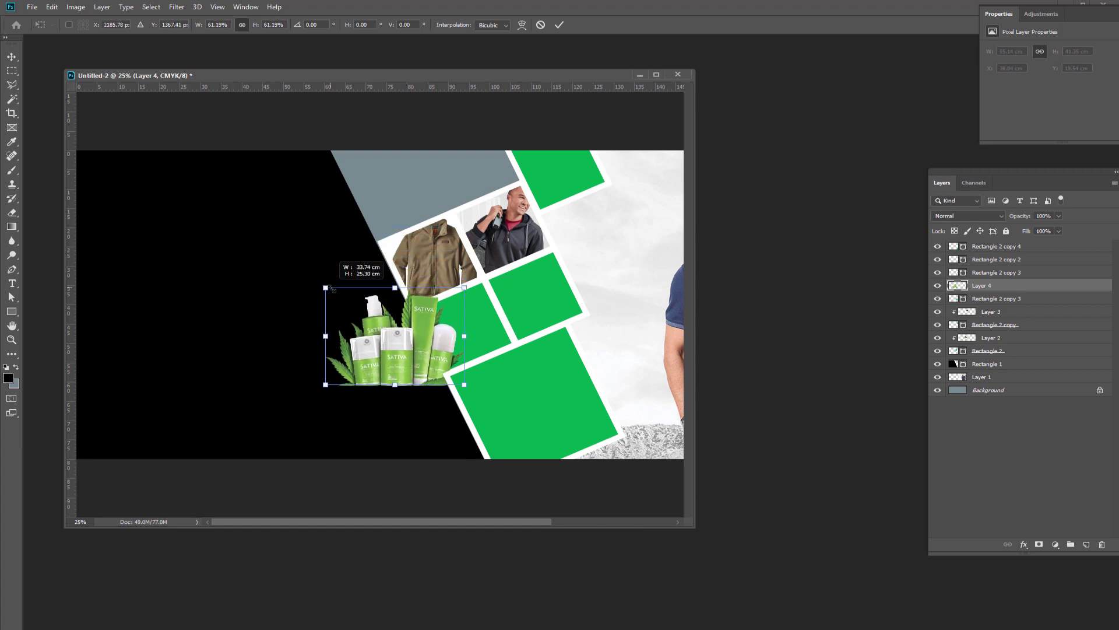
pyautogui.moveTo(409, 358); pyautogui.dragTo(464, 337)
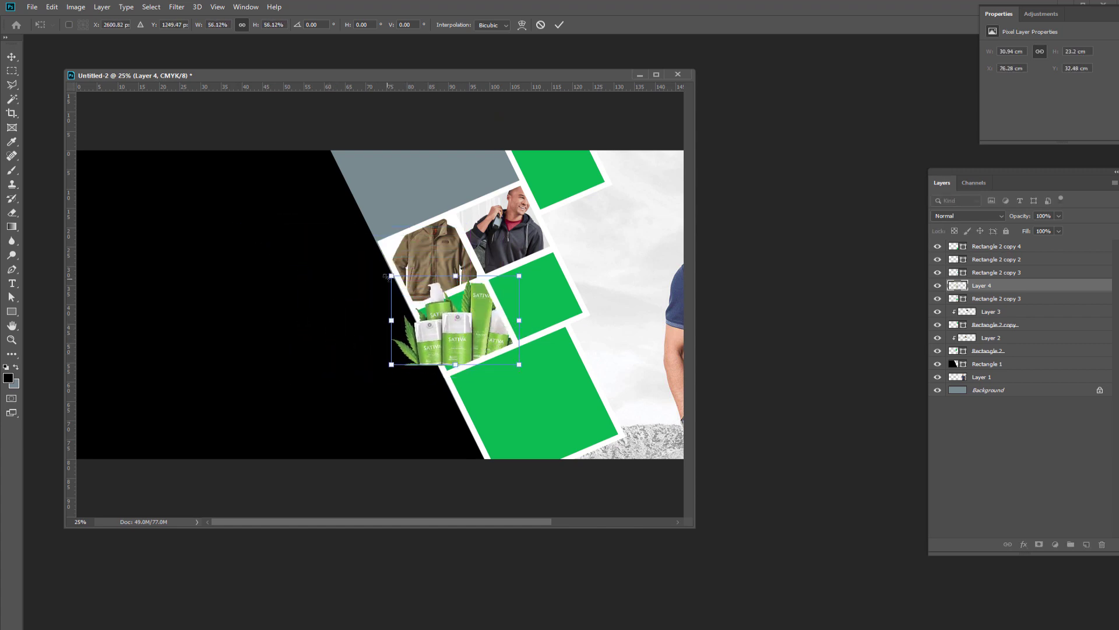
pyautogui.moveTo(391, 275); pyautogui.dragTo(409, 288)
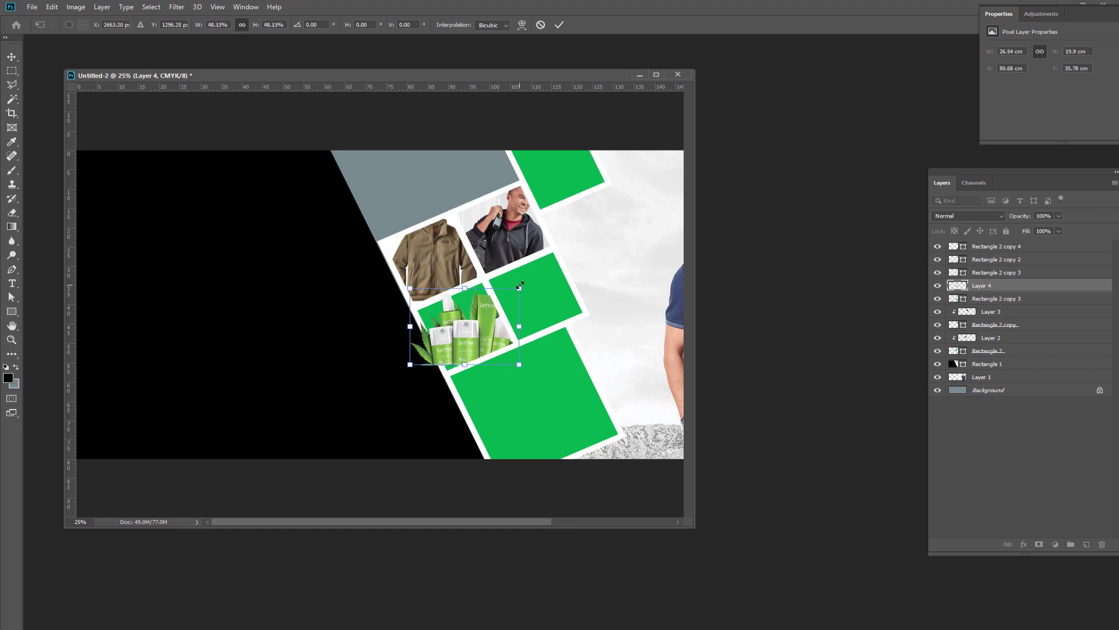
pyautogui.moveTo(483, 325); pyautogui.dragTo(480, 319)
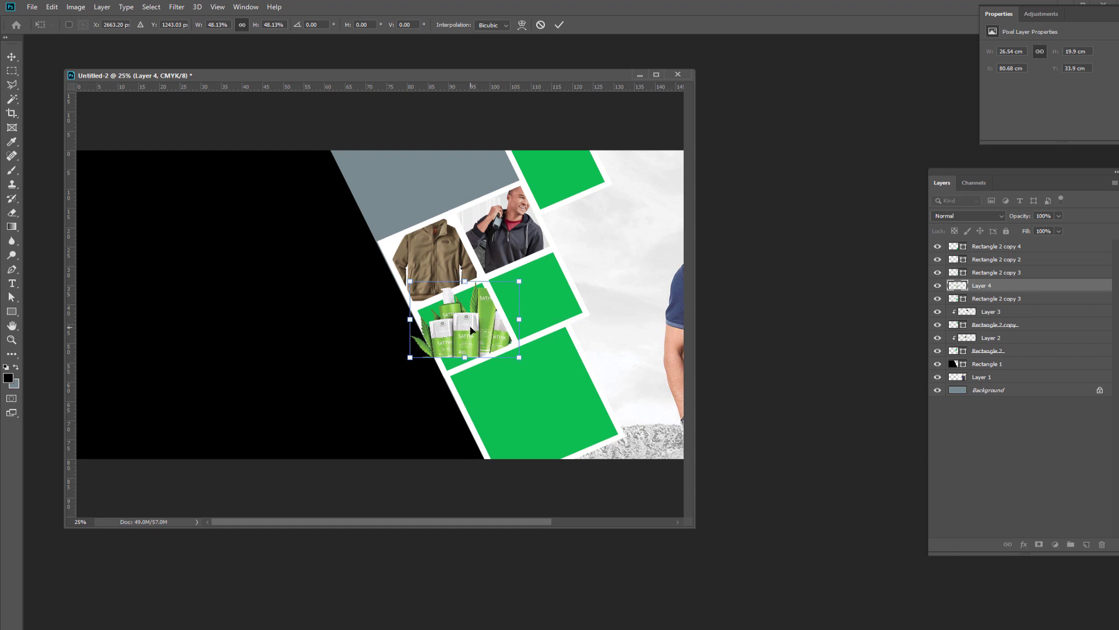
pyautogui.press('Return')
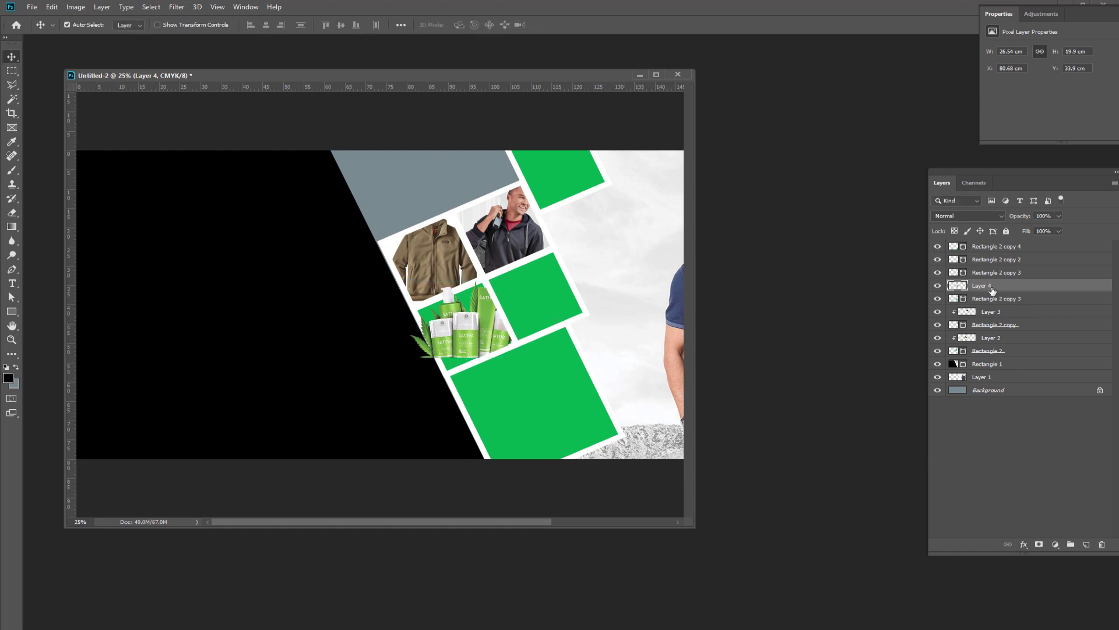
# - Clip Layer 4 into Rectangle 2 copy 3 and enlarge the document window
pyautogui.rightClick(991, 288)
pyautogui.click(899, 380)
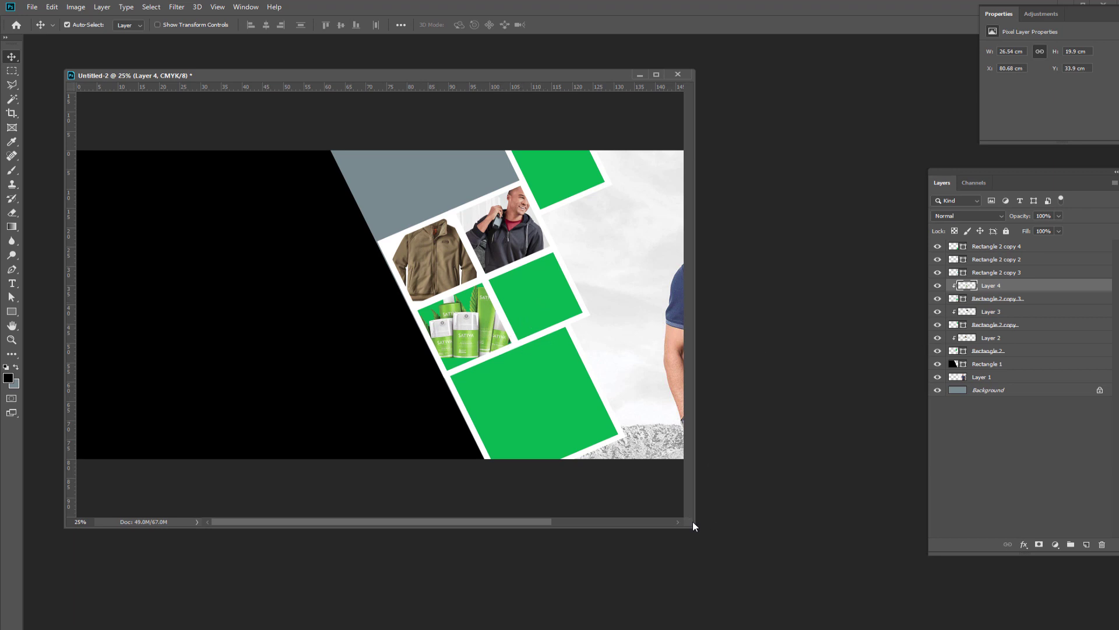
pyautogui.moveTo(695, 526); pyautogui.dragTo(849, 567)
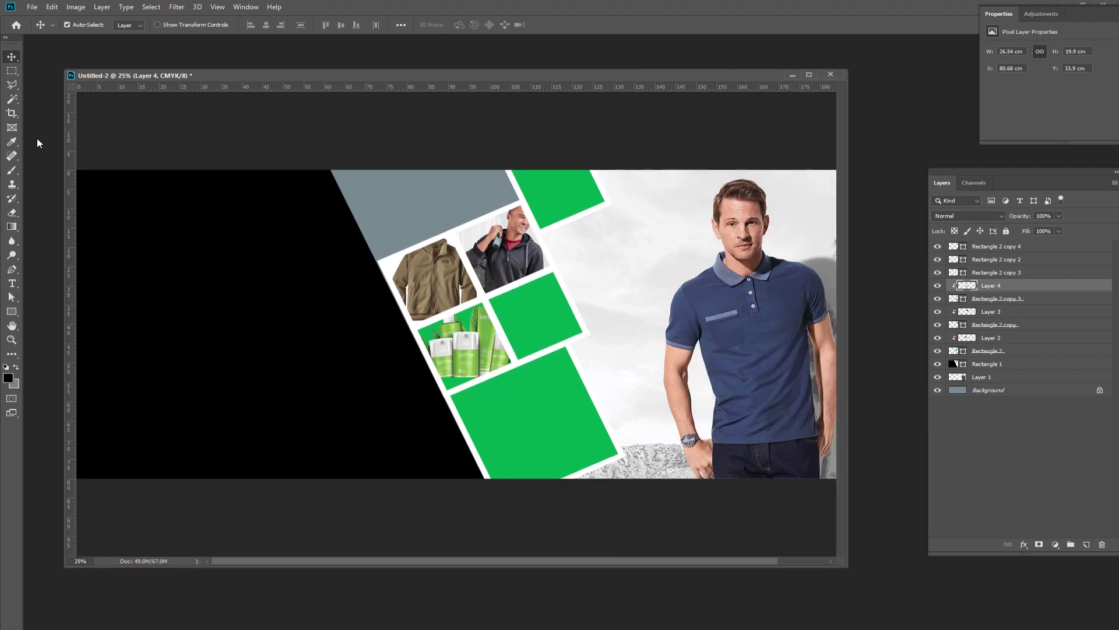
# - Open ref.jpg and copy the toiletries photo into the banner as Layer 5
pyautogui.hotkey('ctrl', 'o')
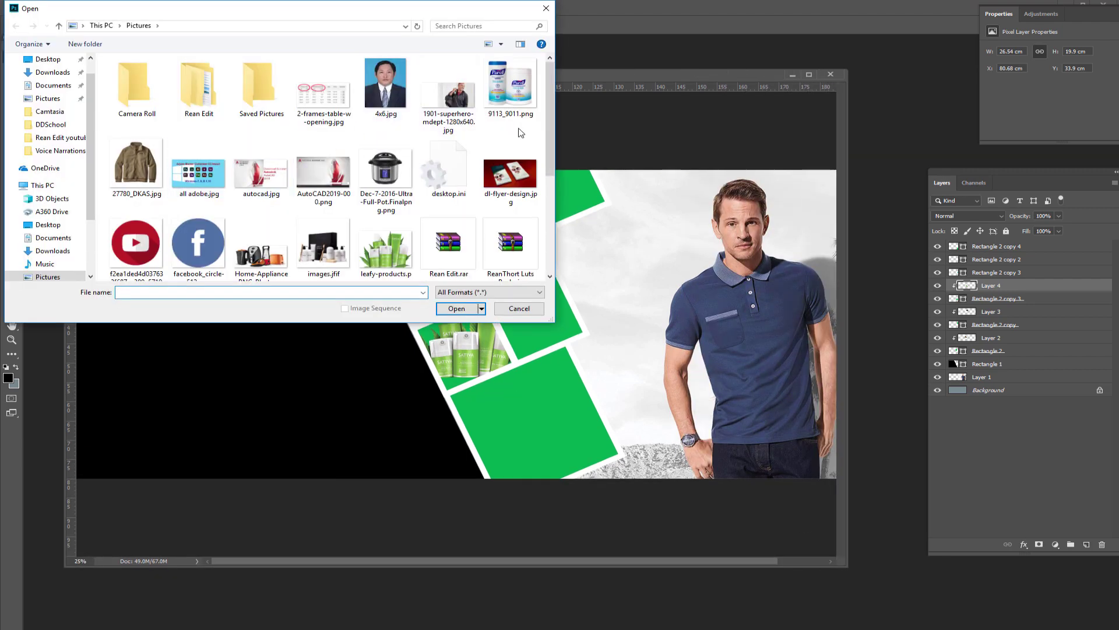
pyautogui.moveTo(548, 138)
pyautogui.mouseDown()
pyautogui.moveTo(542, 214)
pyautogui.moveTo(509, 171)
pyautogui.mouseUp()
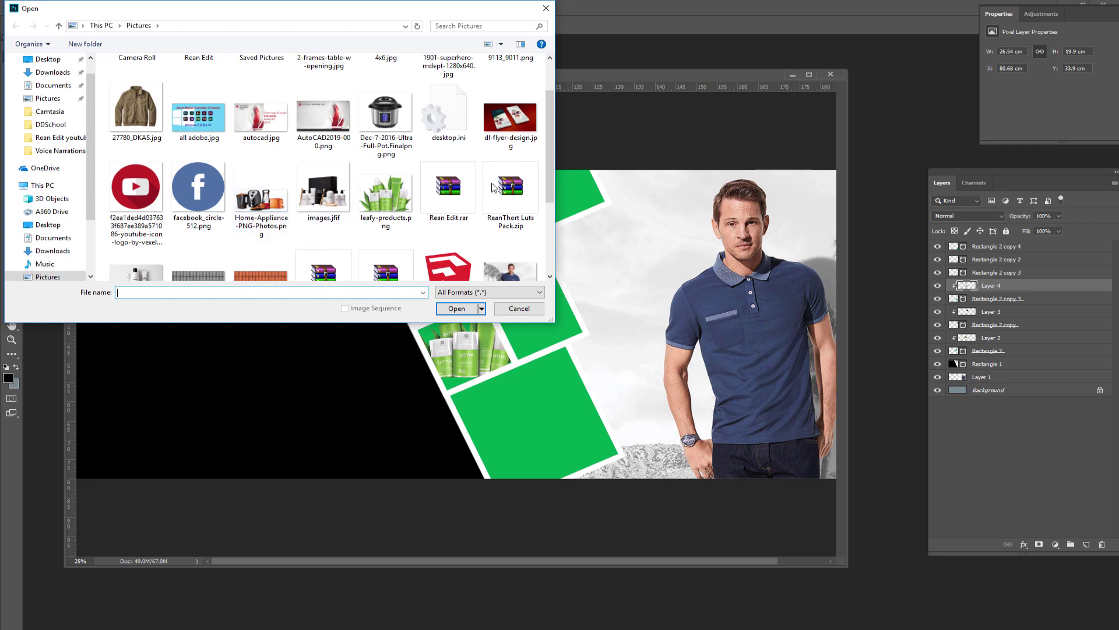
pyautogui.scroll(-2, 379, 198)
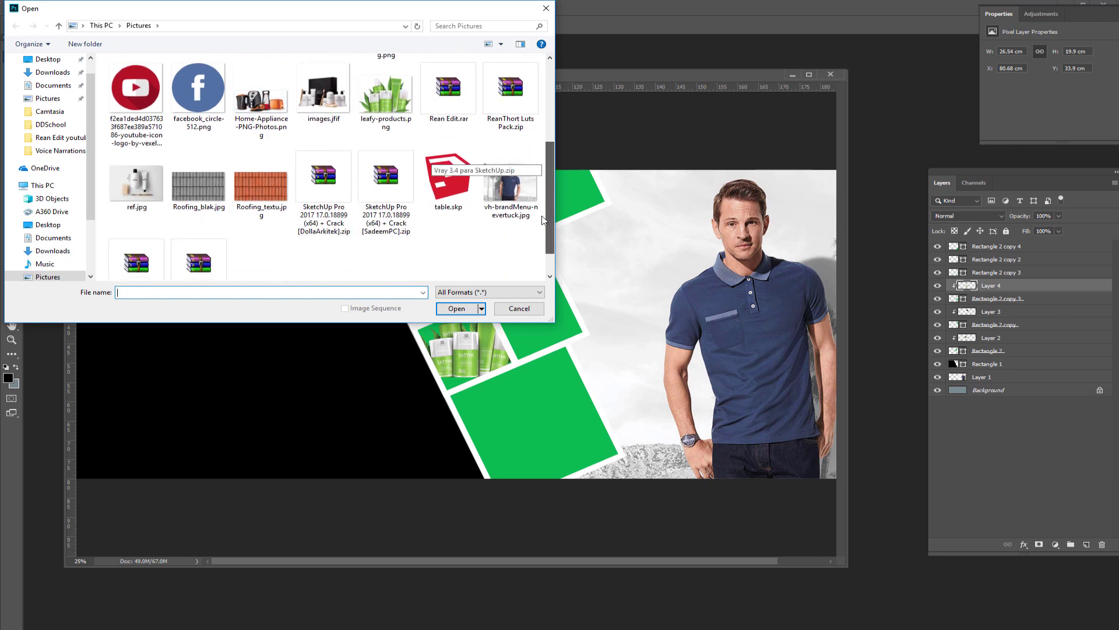
pyautogui.doubleClick(125, 197)
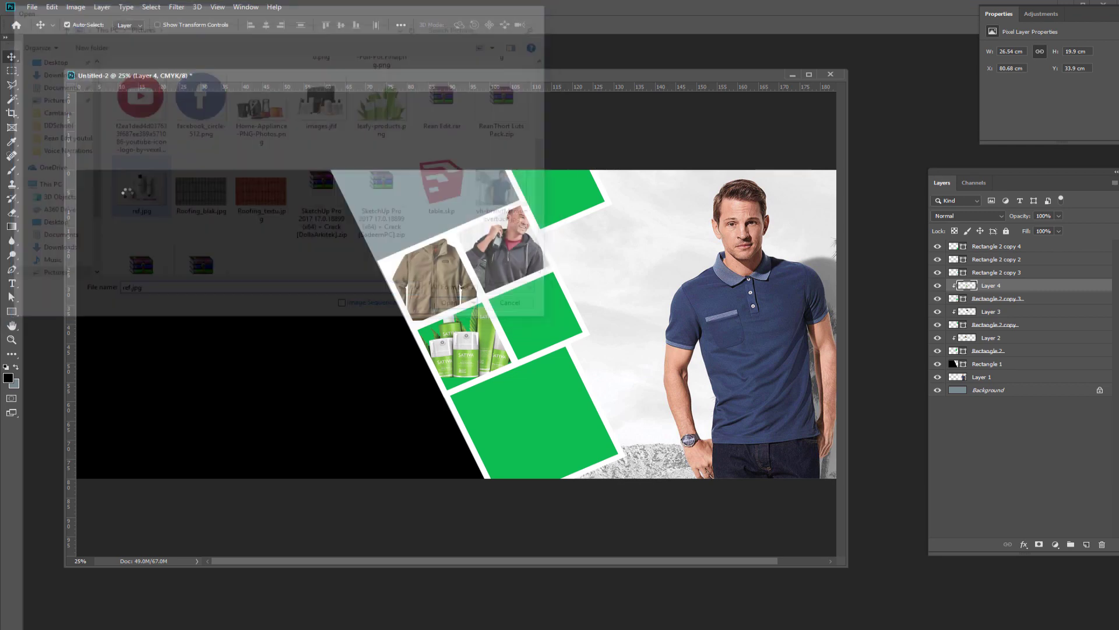
pyautogui.moveTo(238, 61); pyautogui.dragTo(531, 307)
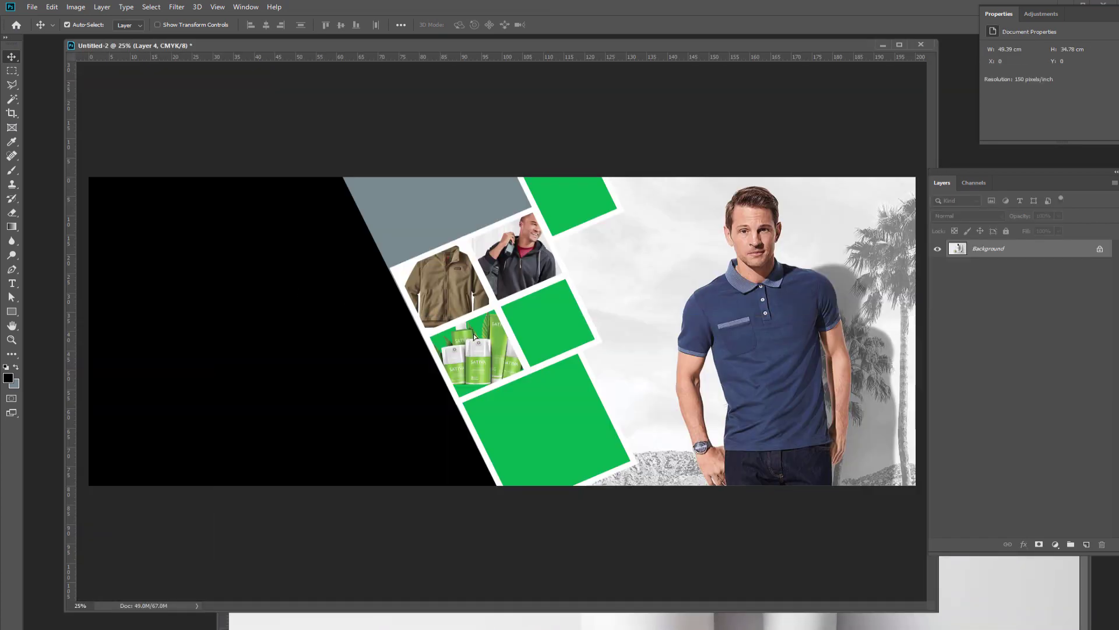
pyautogui.moveTo(295, 291); pyautogui.dragTo(469, 386)
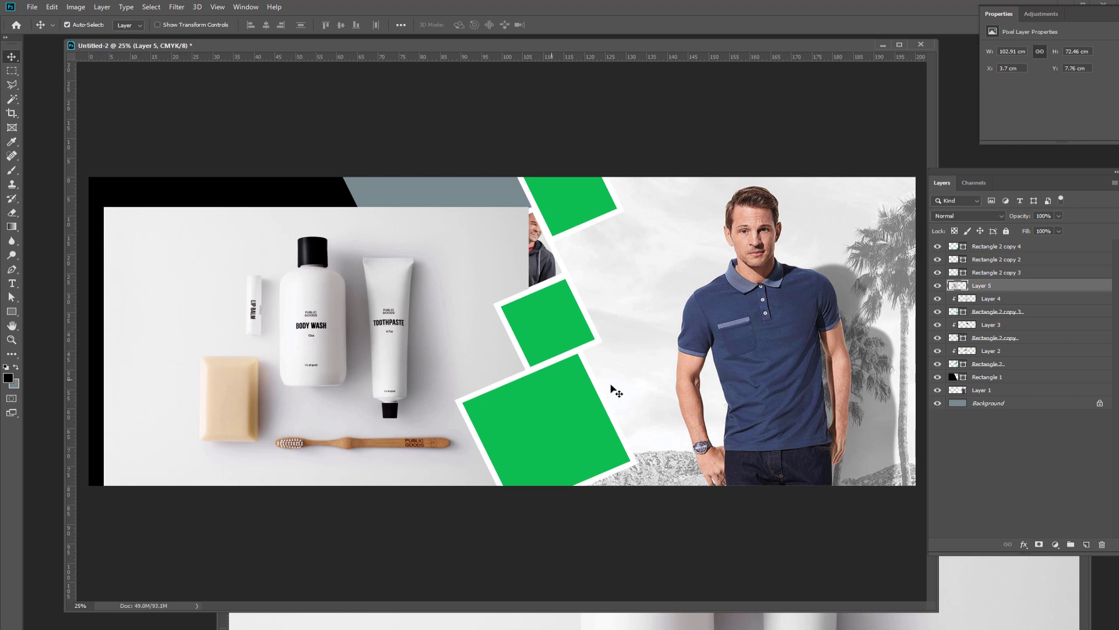
# - Raise Layer 5 to the top of the stack and move it toward the squares
pyautogui.click(544, 380)
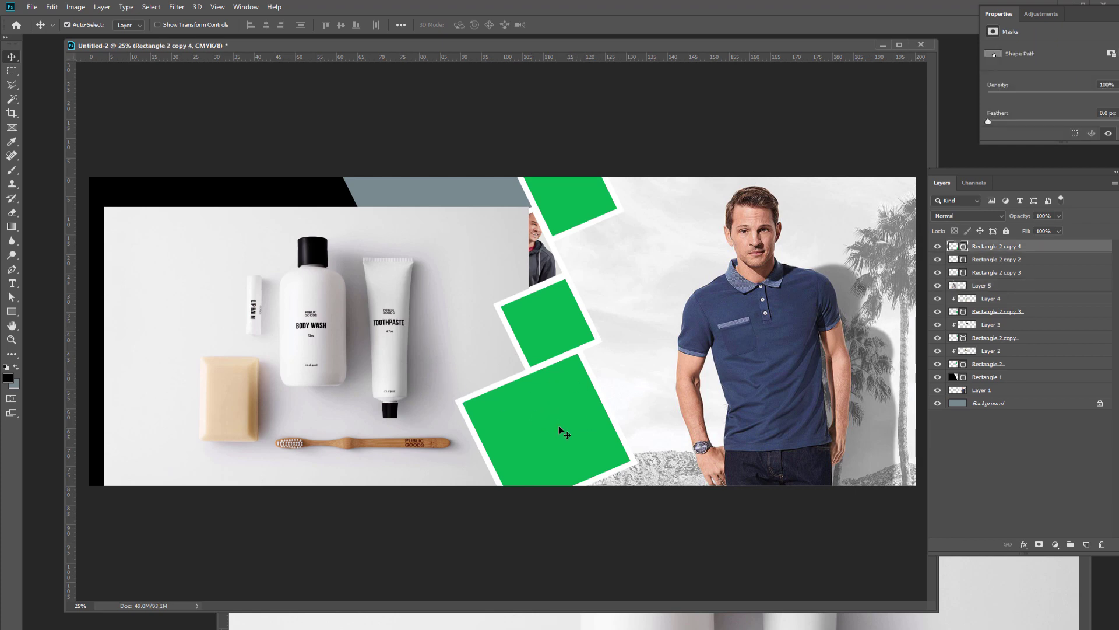
pyautogui.click(321, 332)
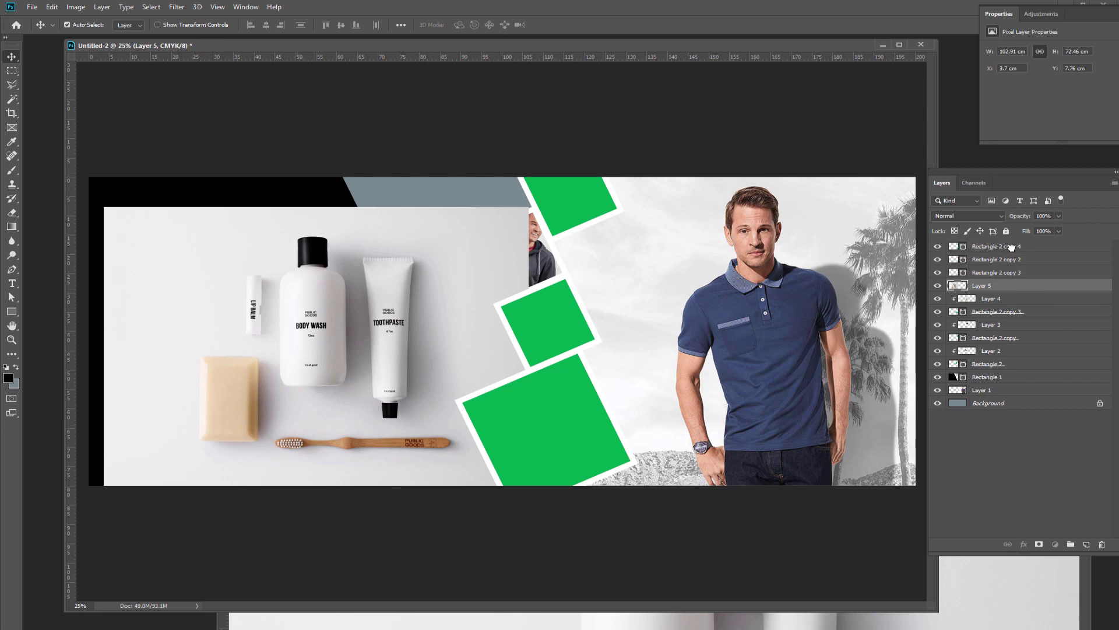
pyautogui.moveTo(1026, 286); pyautogui.dragTo(991, 244)
pyautogui.moveTo(402, 346); pyautogui.dragTo(540, 390)
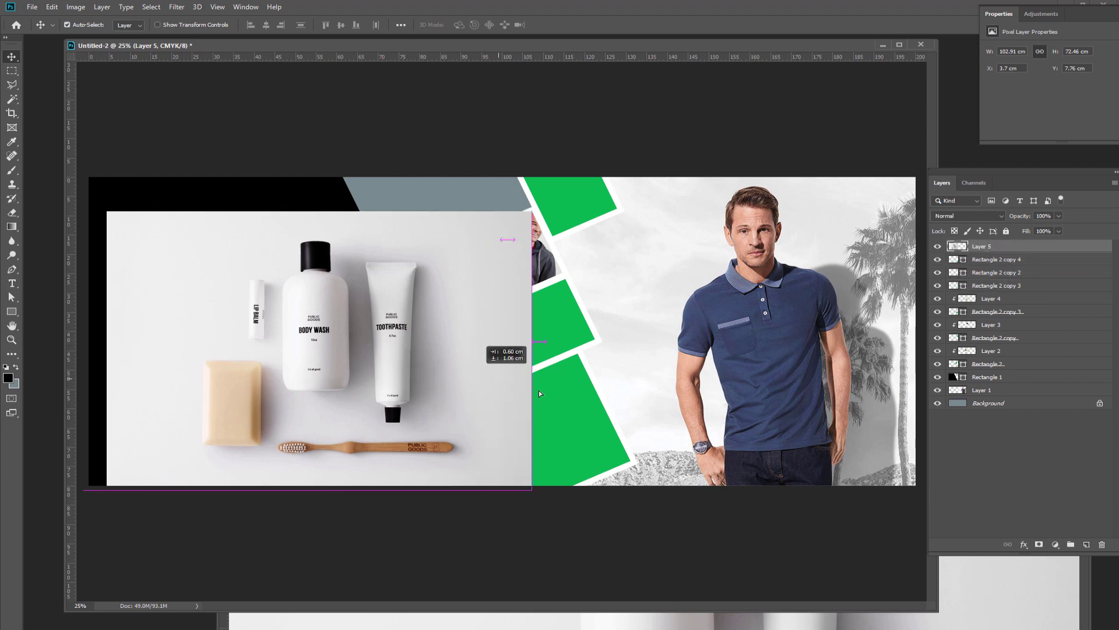
# - Scale the Layer 5 product photo down to about 42%, tilt it, and move it over the bottom green square
pyautogui.hotkey('ctrl', 't')
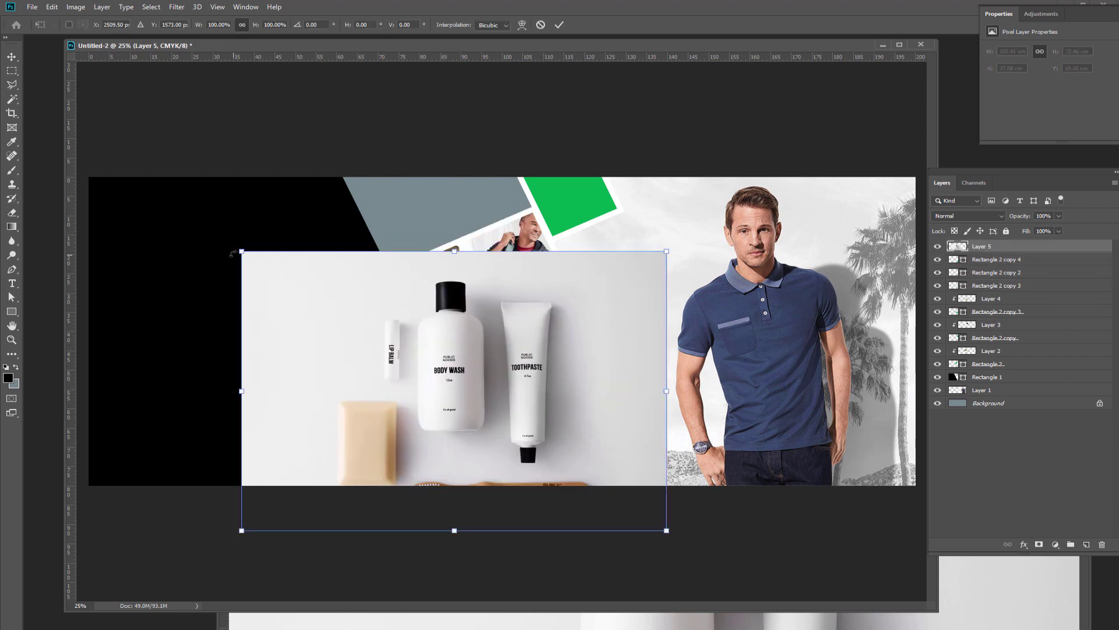
pyautogui.moveTo(233, 254); pyautogui.dragTo(459, 368)
pyautogui.moveTo(569, 419); pyautogui.dragTo(569, 393)
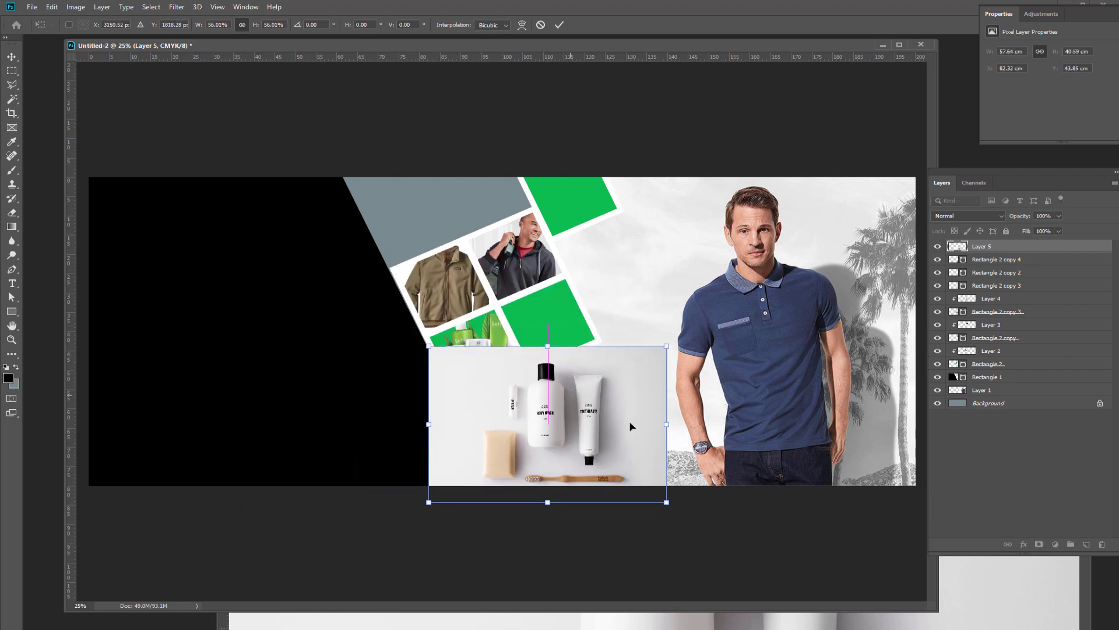
pyautogui.moveTo(667, 502)
pyautogui.mouseDown()
pyautogui.moveTo(623, 473)
pyautogui.moveTo(648, 490)
pyautogui.mouseUp()
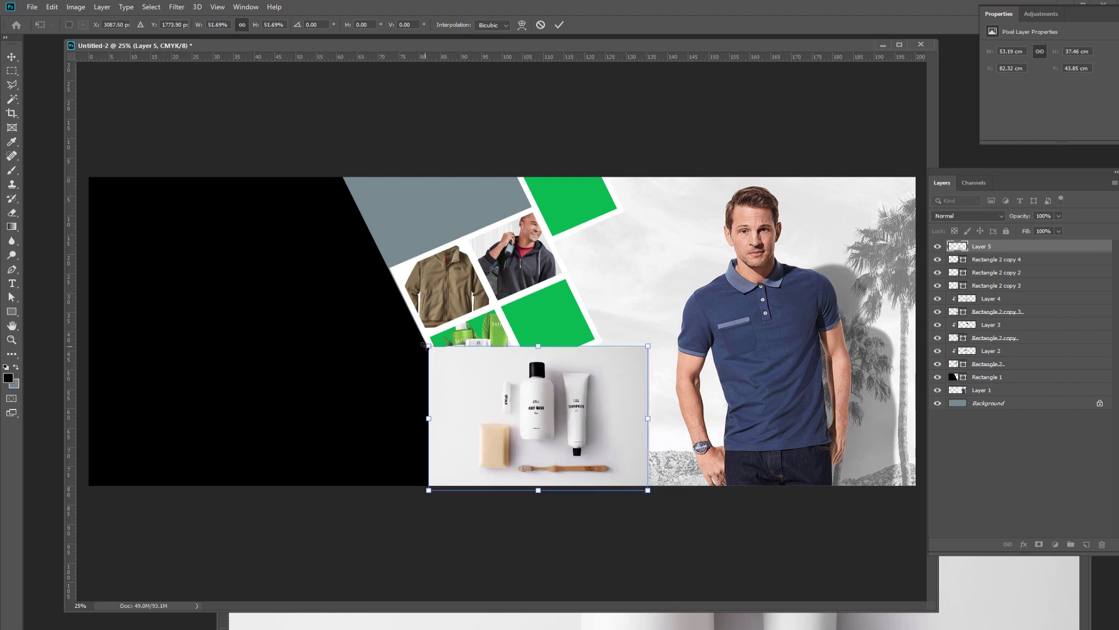
pyautogui.moveTo(423, 345)
pyautogui.mouseDown()
pyautogui.moveTo(467, 382)
pyautogui.moveTo(434, 350)
pyautogui.mouseUp()
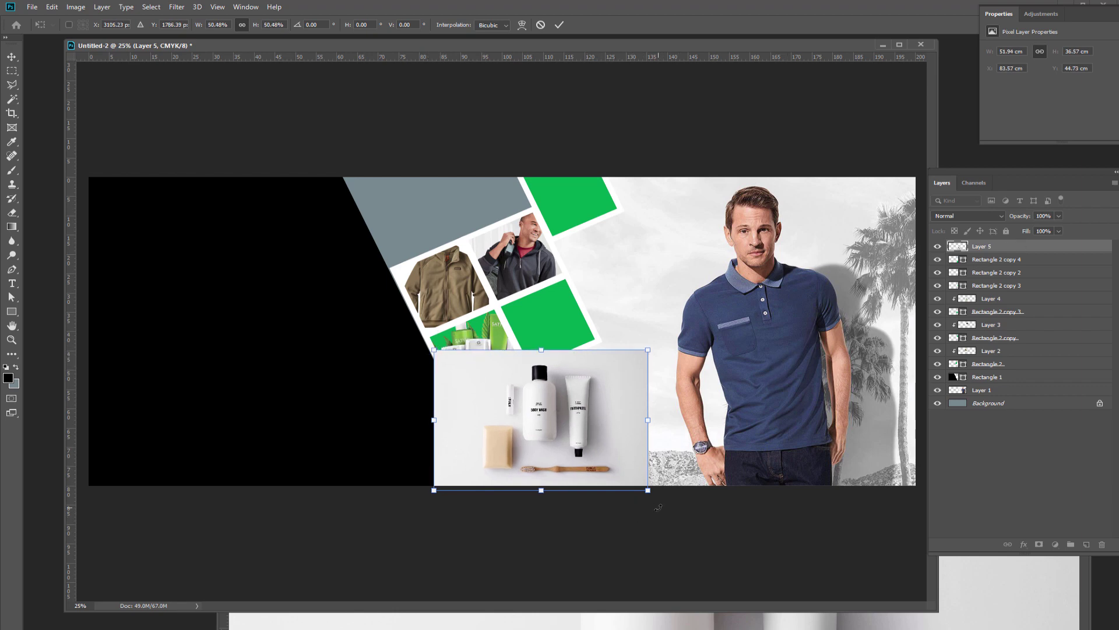
pyautogui.moveTo(658, 507); pyautogui.dragTo(679, 464)
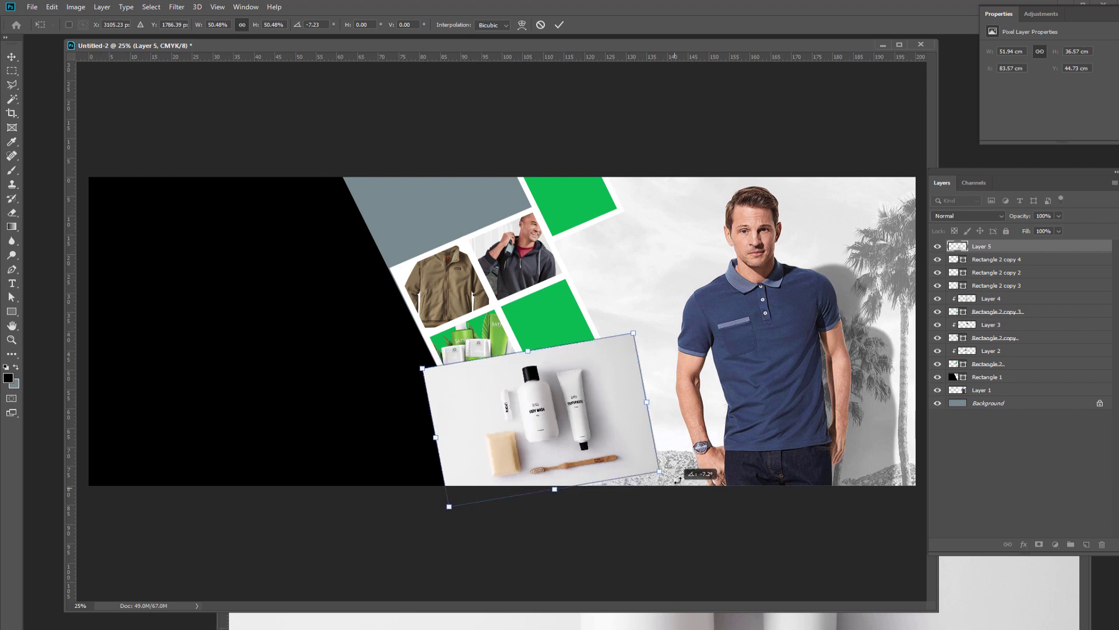
pyautogui.moveTo(570, 429); pyautogui.dragTo(577, 443)
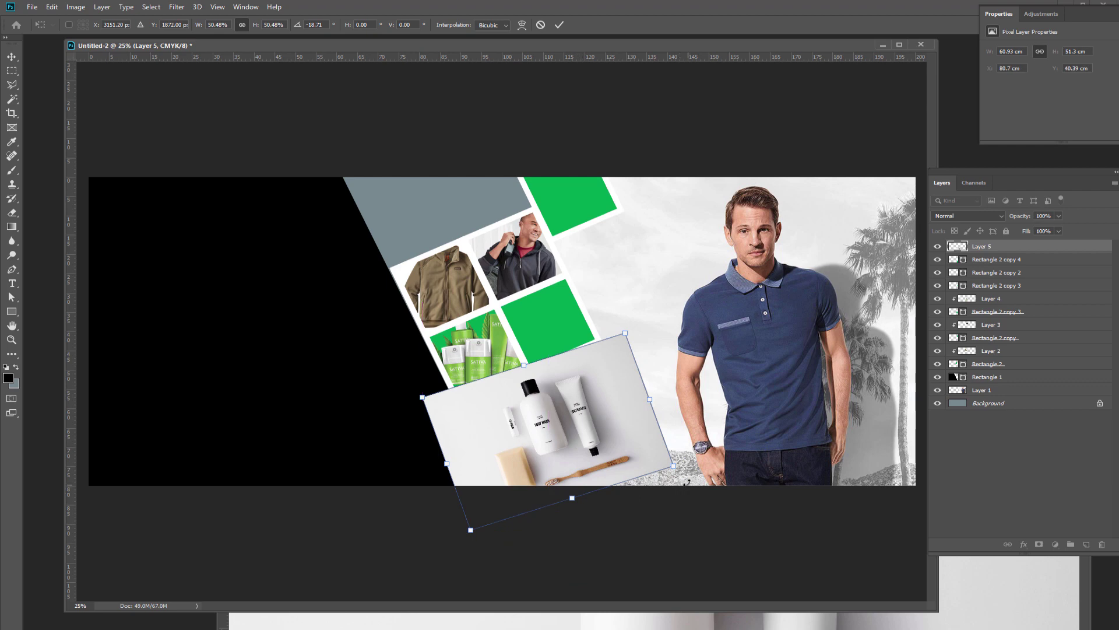
# - Fine-tune the photo to 46% scale and about -23° rotation, then clip it into the green square
pyautogui.moveTo(685, 473); pyautogui.dragTo(649, 465)
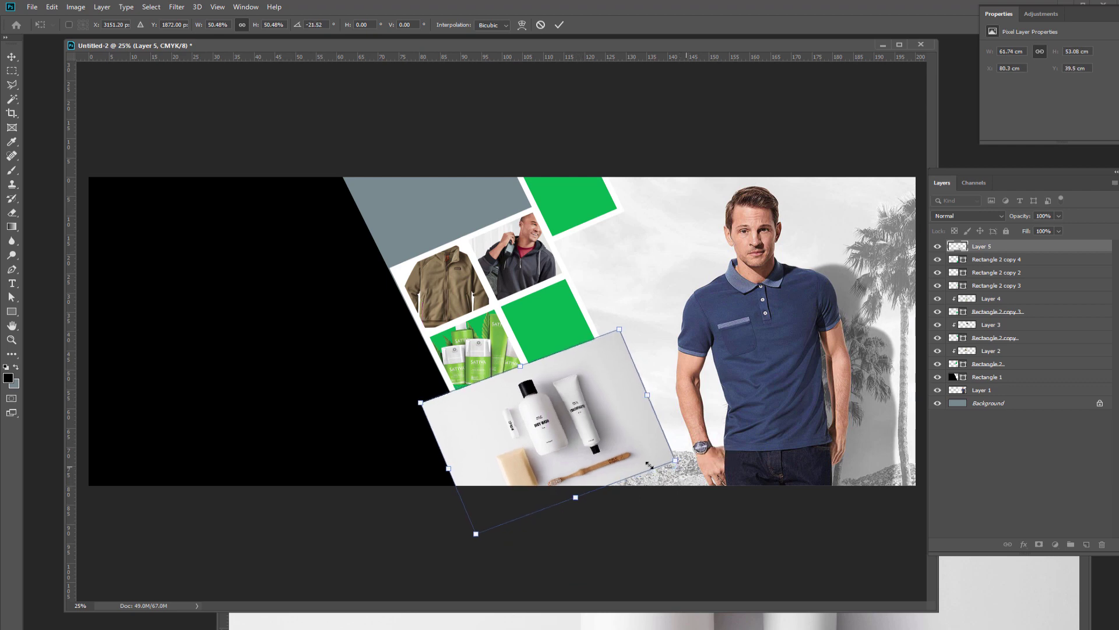
pyautogui.moveTo(476, 536); pyautogui.dragTo(491, 529)
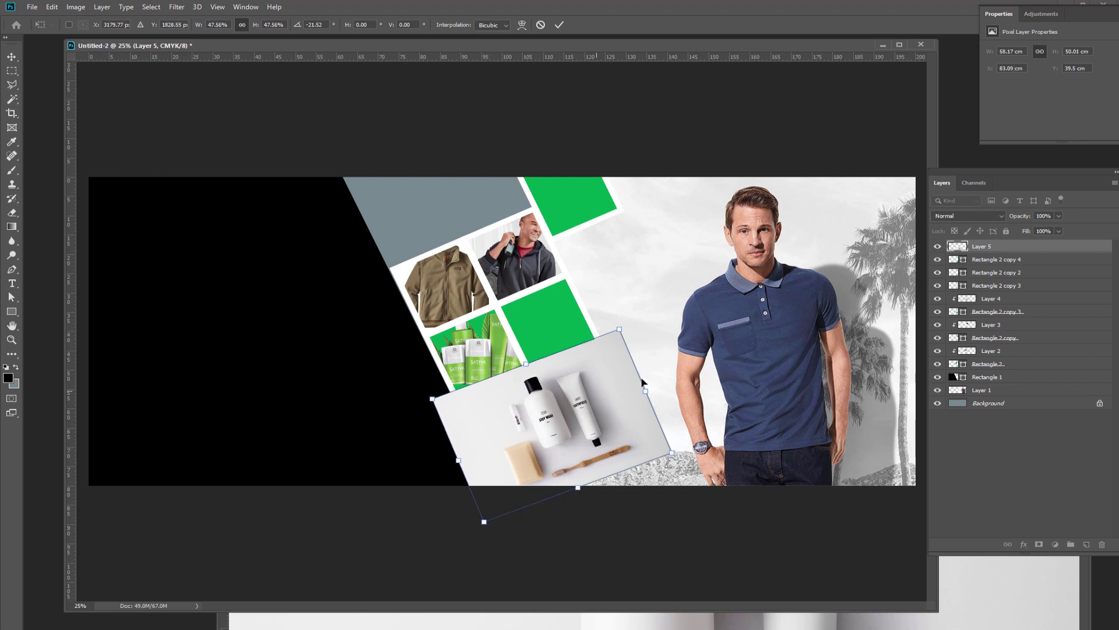
pyautogui.moveTo(617, 340); pyautogui.dragTo(612, 347)
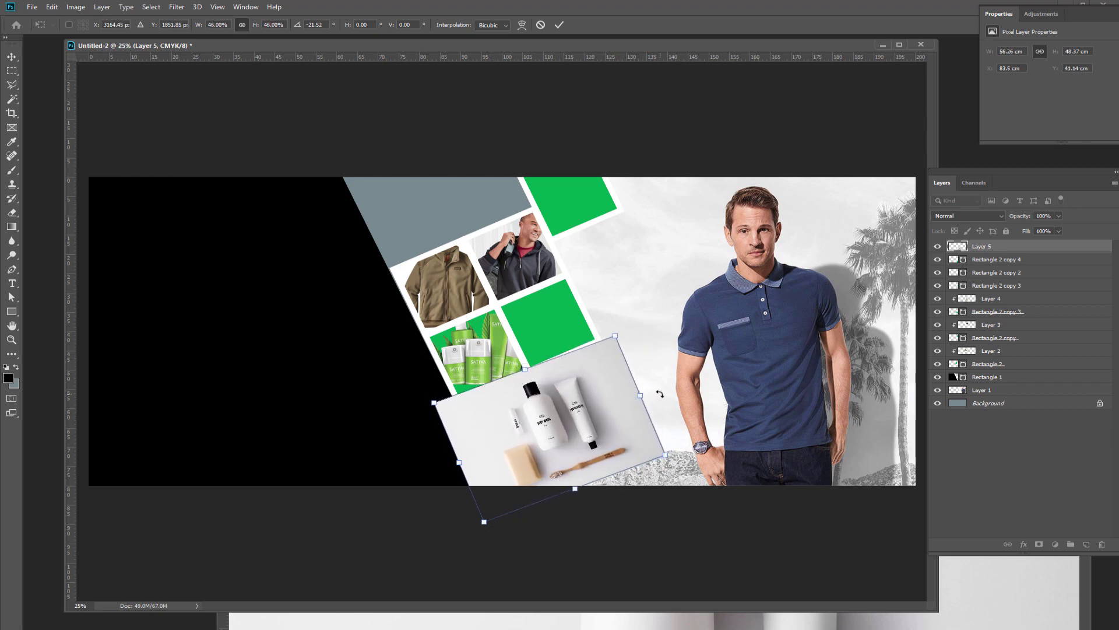
pyautogui.moveTo(659, 394); pyautogui.dragTo(650, 388)
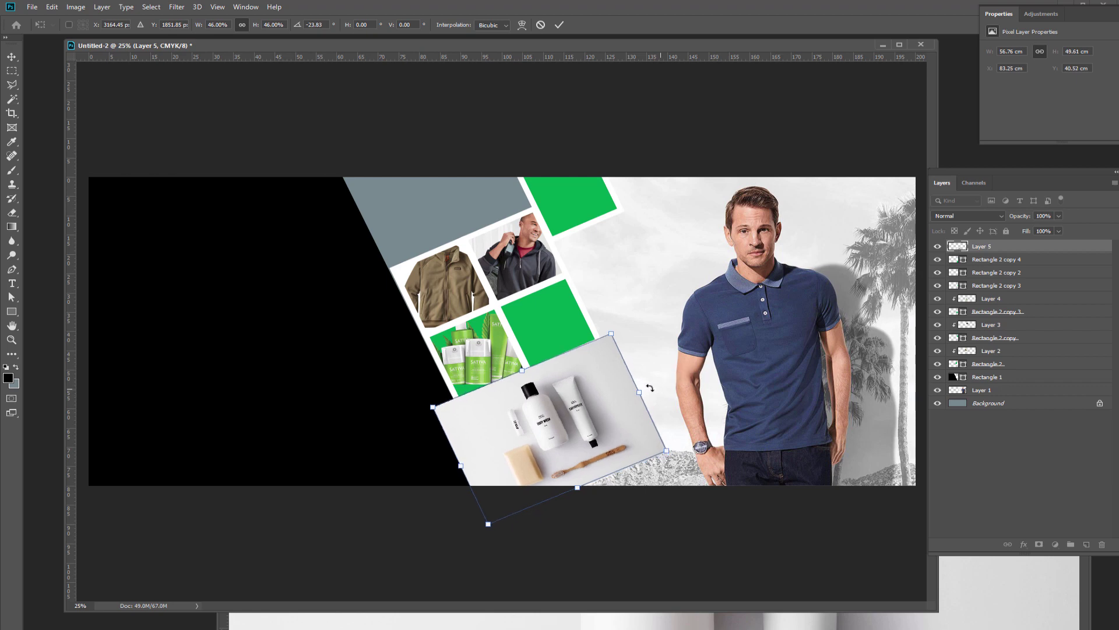
pyautogui.press('Return')
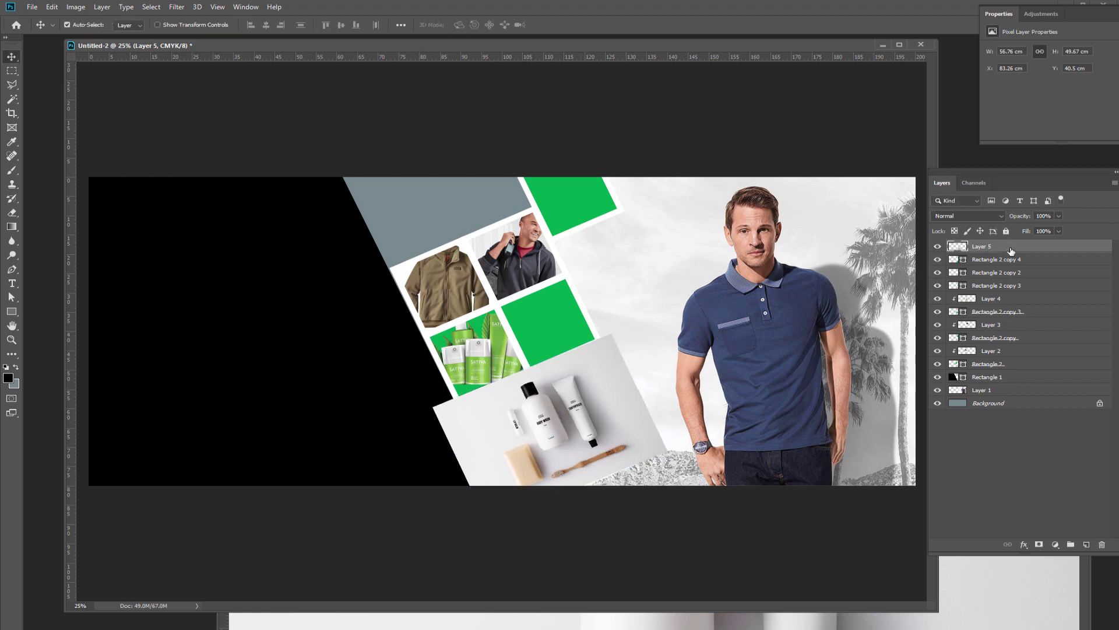
pyautogui.rightClick(1013, 249)
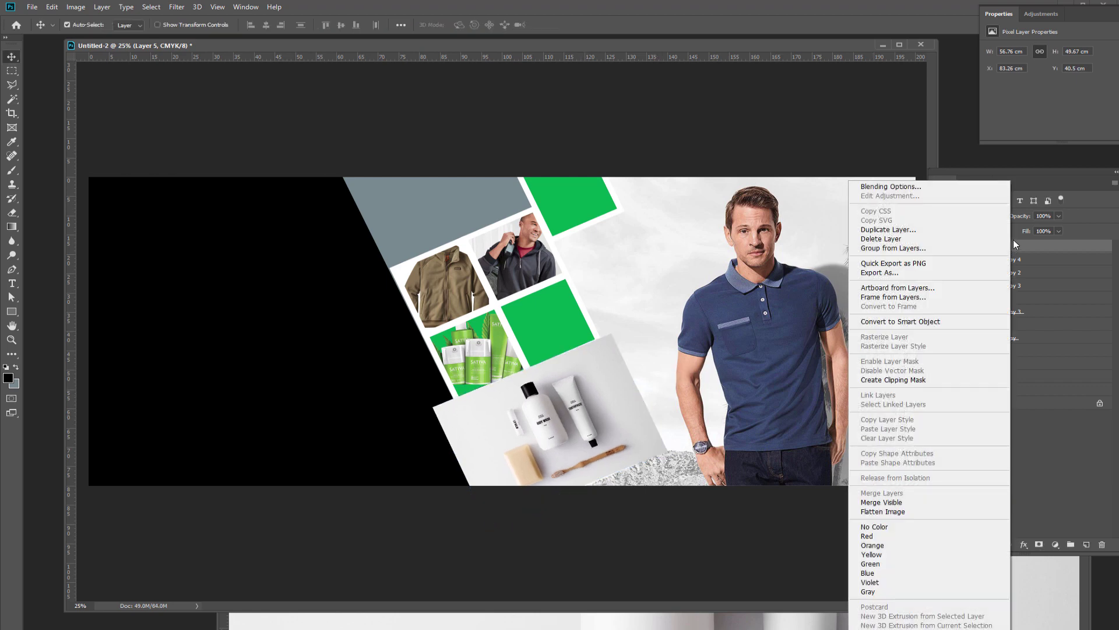
pyautogui.click(925, 380)
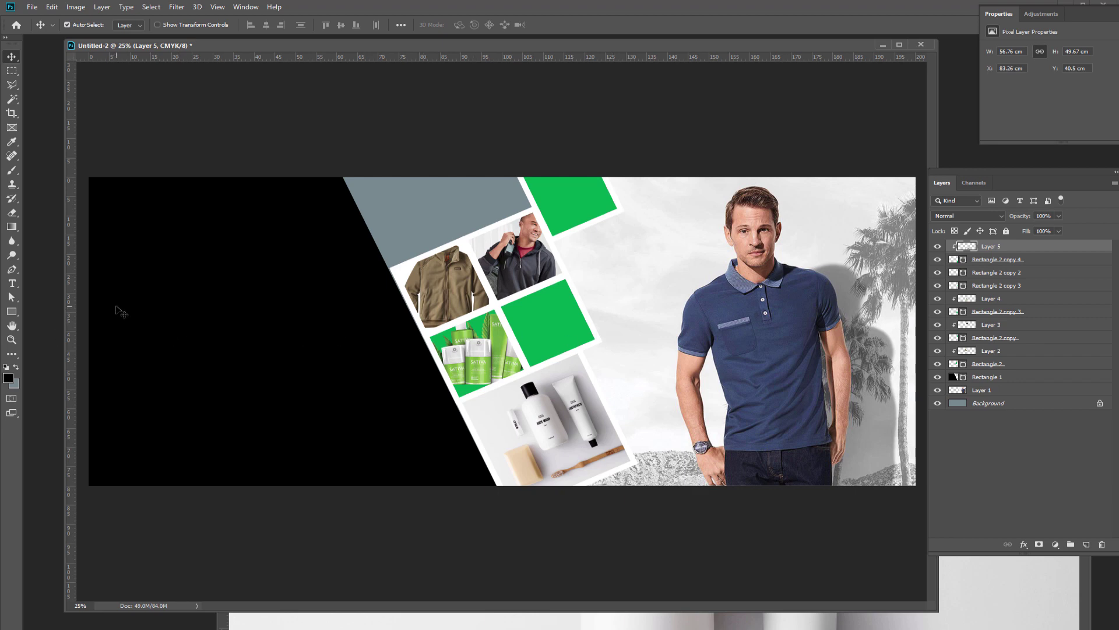
# - Set the Type tool's text colour to white
pyautogui.click(12, 283)
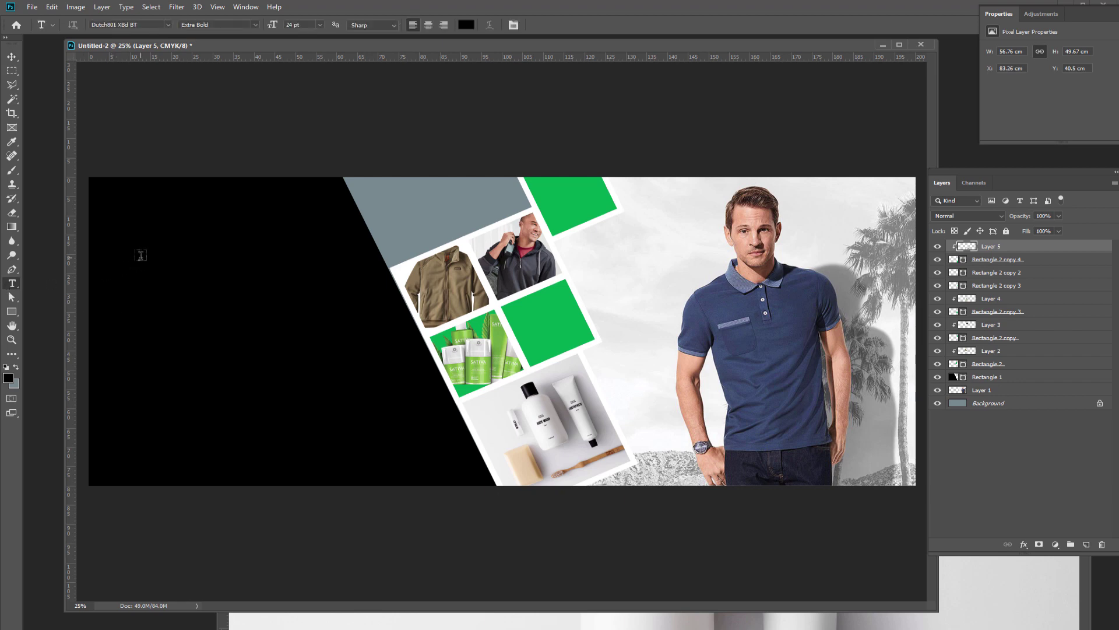
pyautogui.click(467, 24)
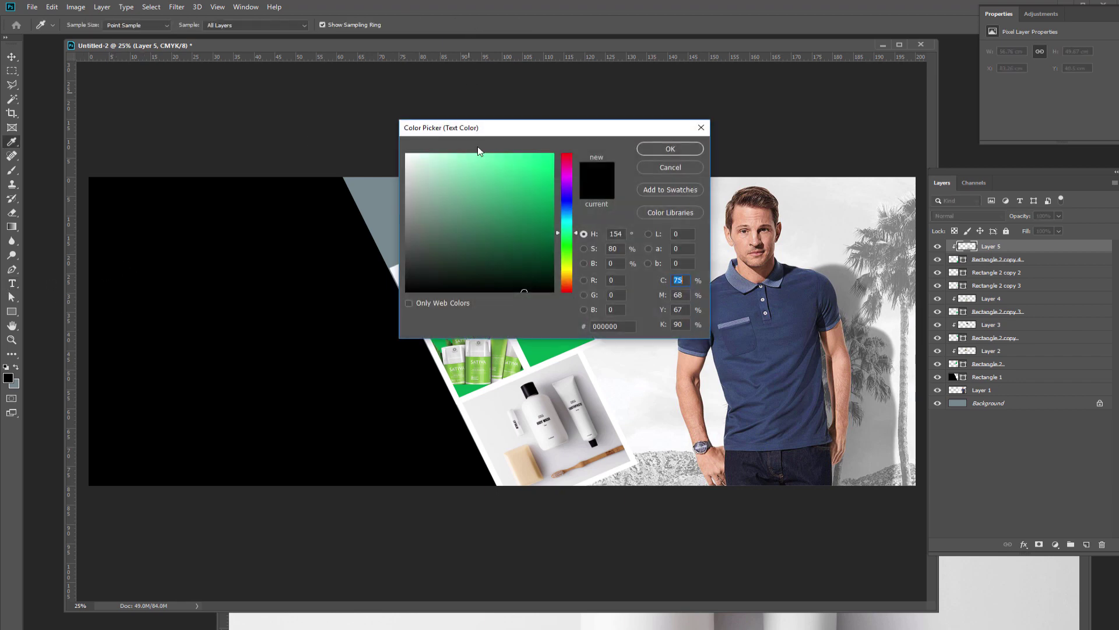
pyautogui.moveTo(478, 150); pyautogui.dragTo(406, 154)
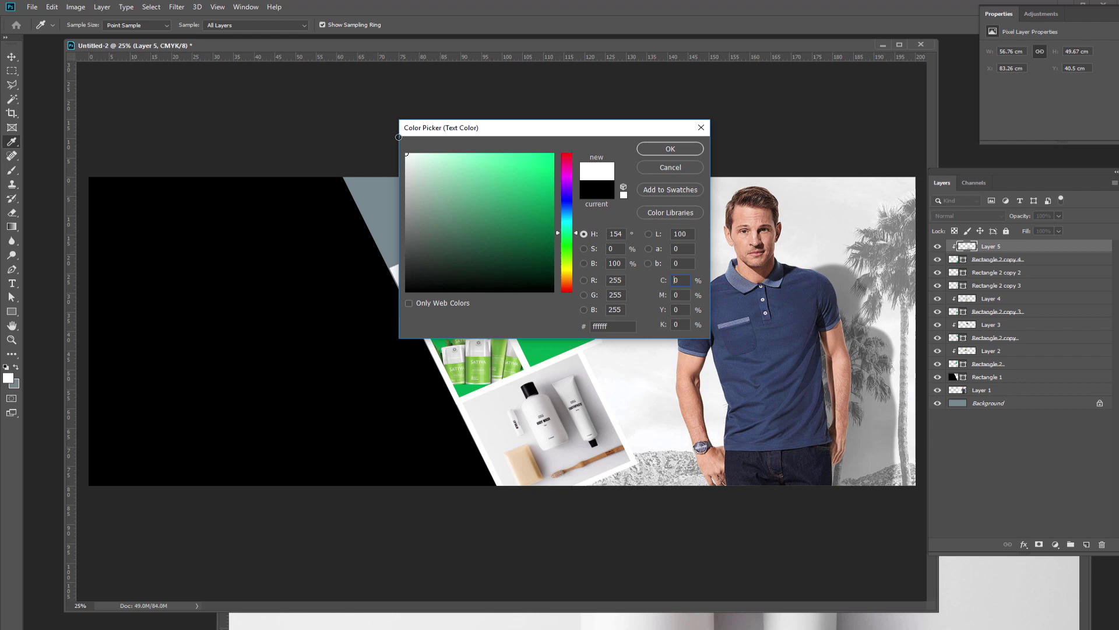
pyautogui.click(671, 149)
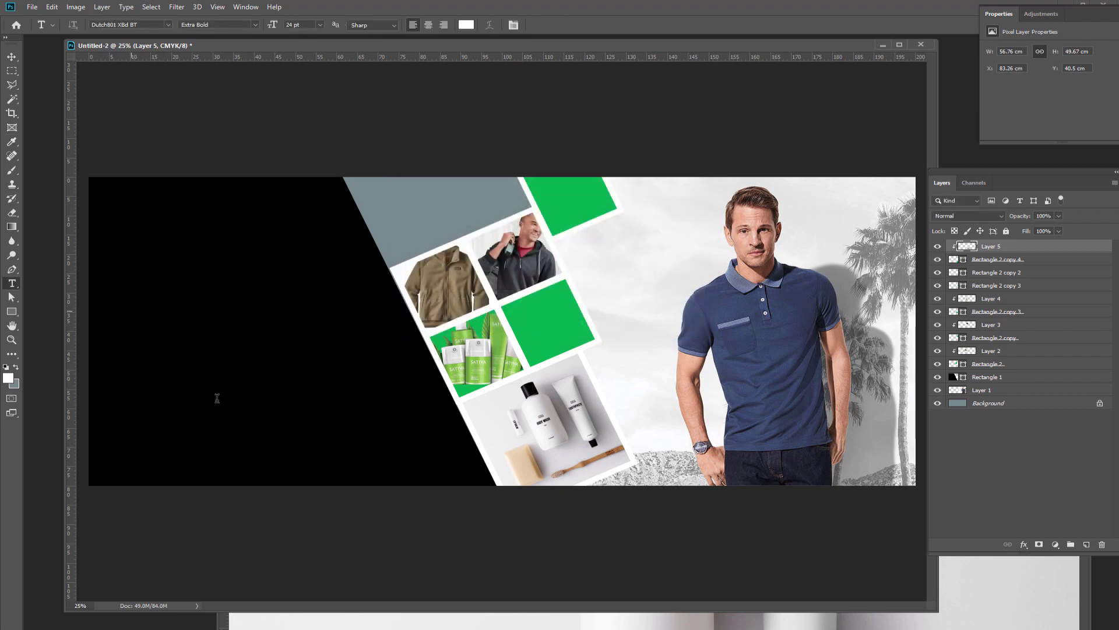
# - Type 'Rean Edit' on the black area and enlarge it to 200 pt
pyautogui.click(129, 311)
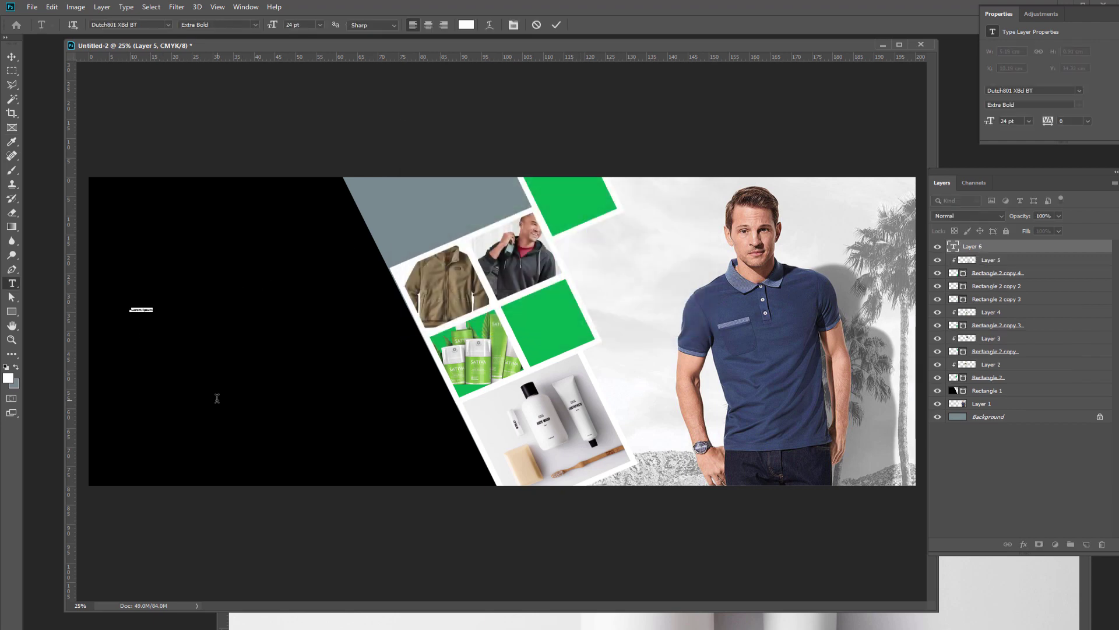
pyautogui.click(320, 26)
pyautogui.click(303, 163)
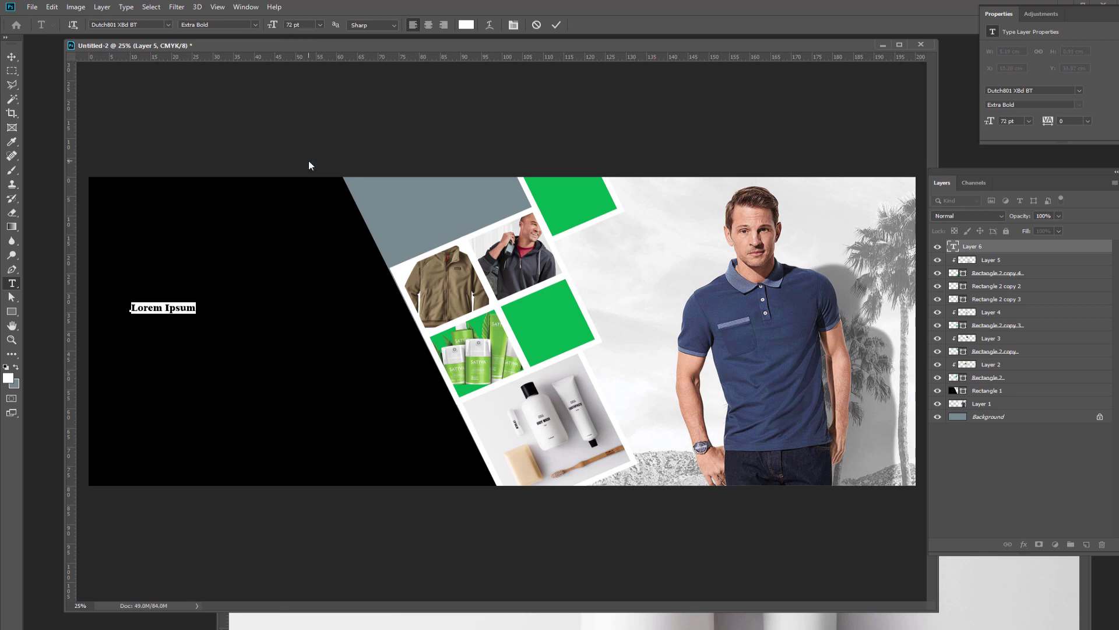
pyautogui.write('หฟส')
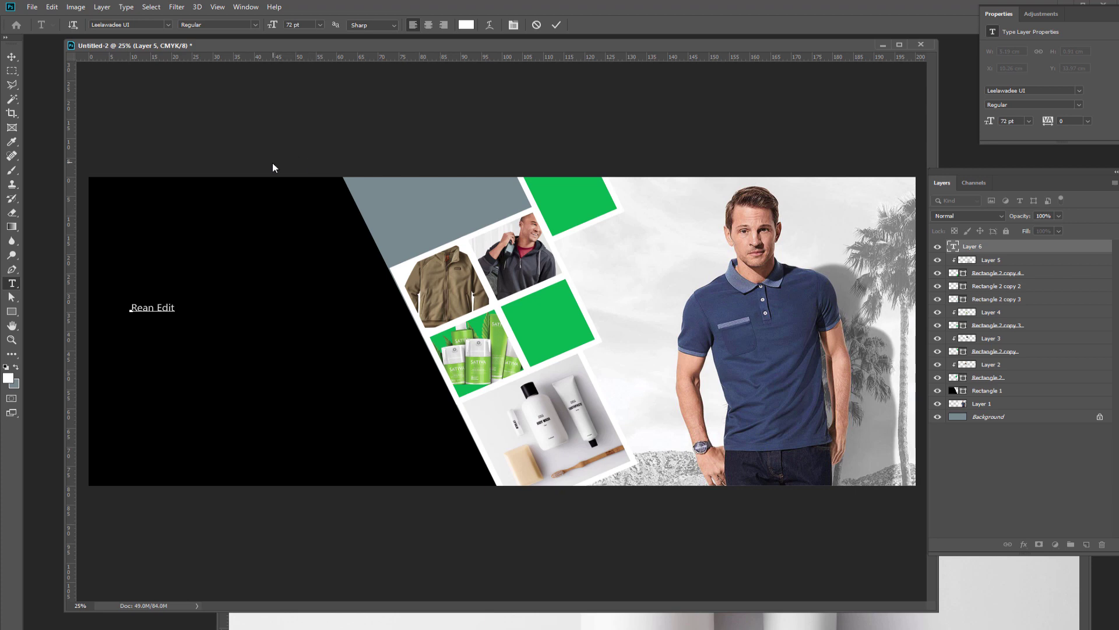
pyautogui.hotkey('ctrl', 'a')
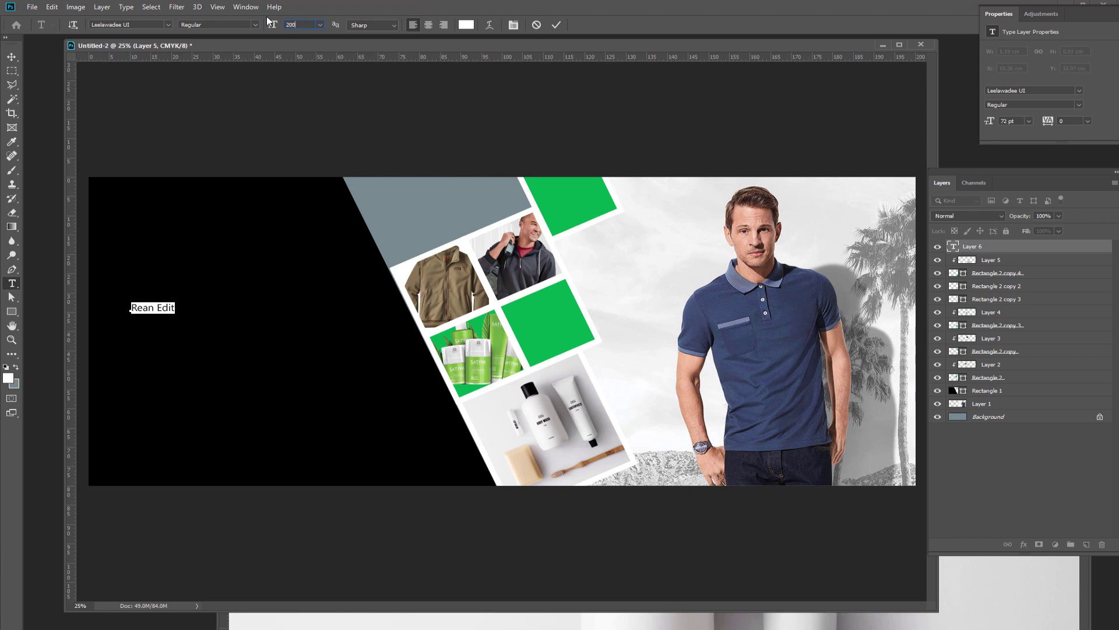
pyautogui.press('Return')
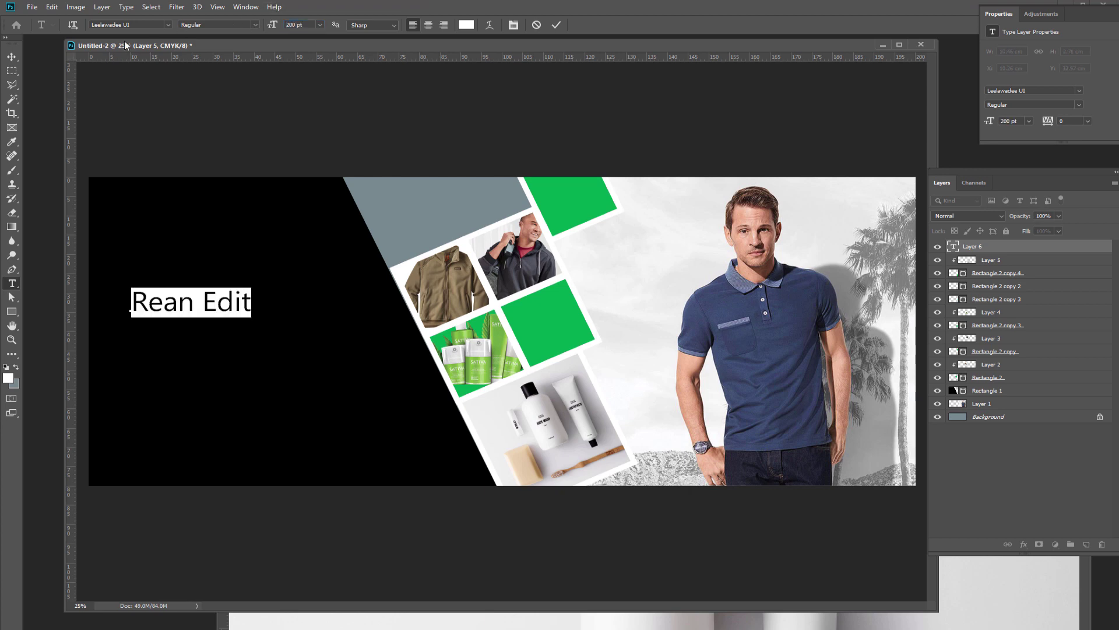
# - Change the heading's font to Swis721 BlkEx BT
pyautogui.click(168, 25)
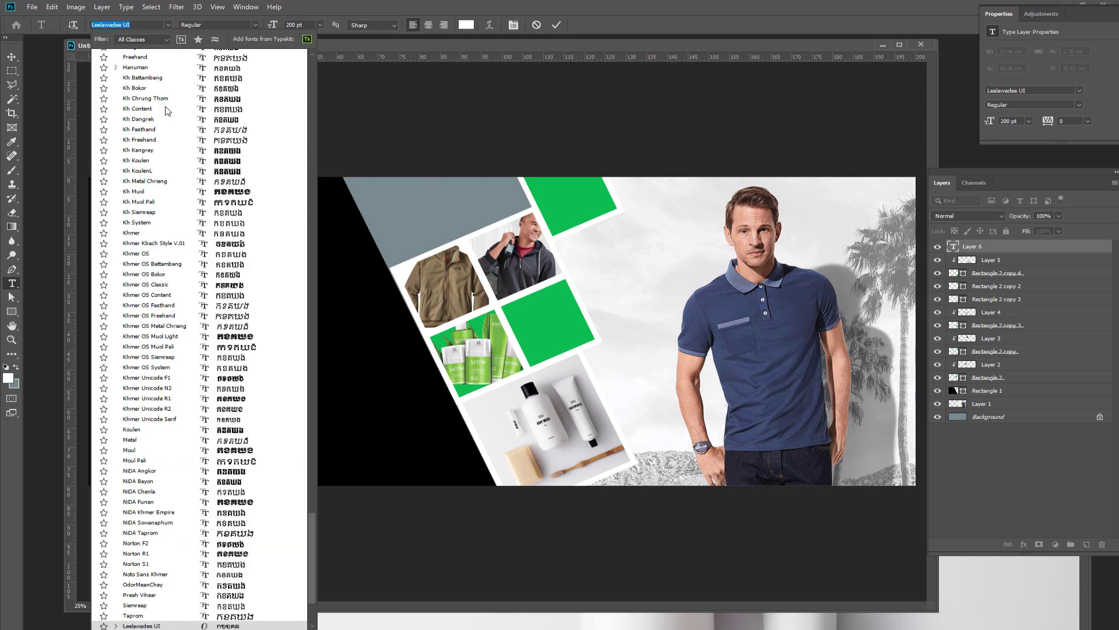
pyautogui.moveTo(309, 533); pyautogui.dragTo(315, 330)
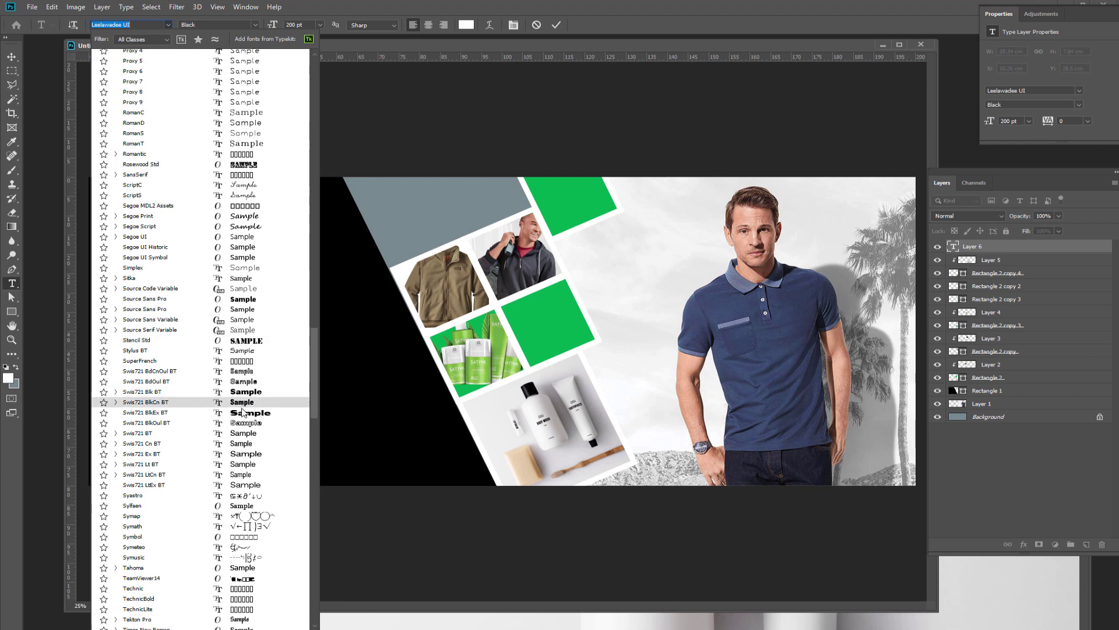
pyautogui.click(245, 414)
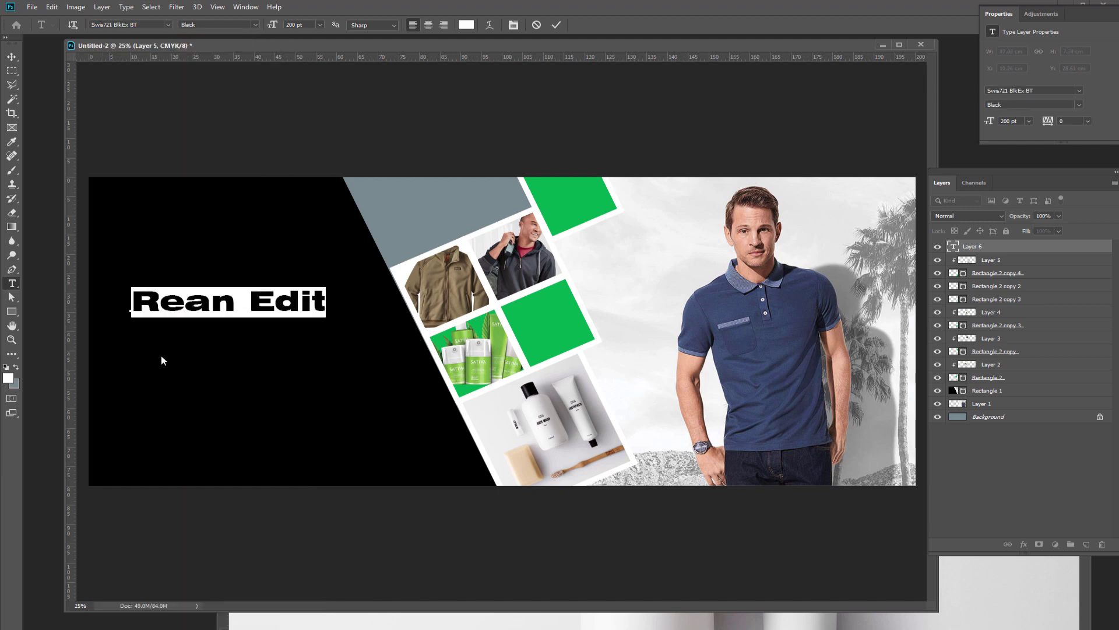
# - Move the heading up to the black area's top-left
pyautogui.click(12, 57)
pyautogui.moveTo(237, 312); pyautogui.dragTo(219, 236)
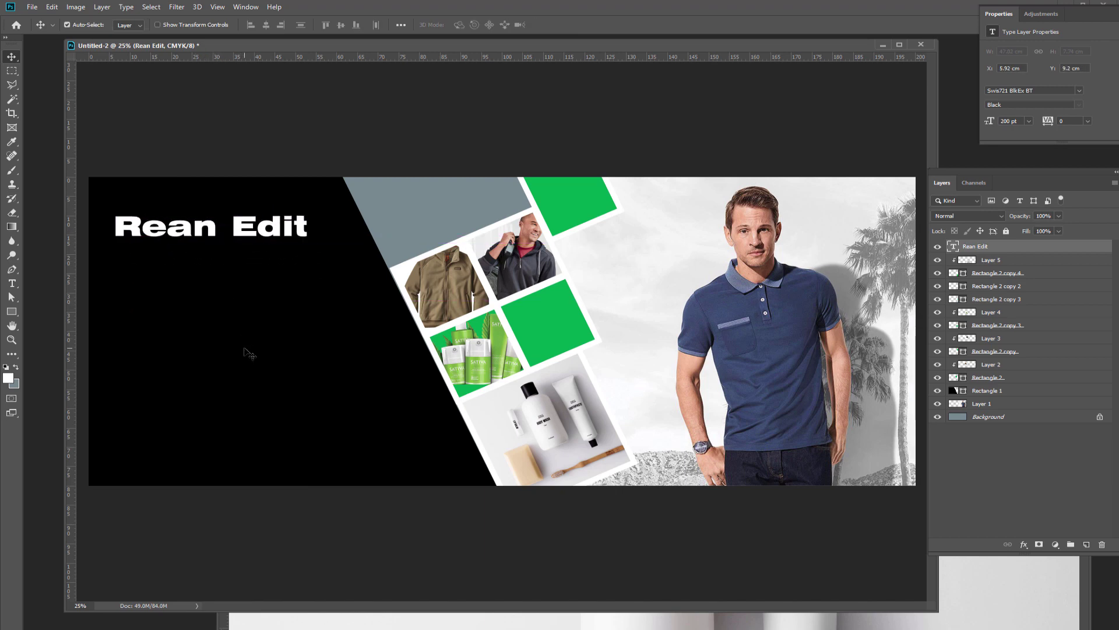
pyautogui.moveTo(245, 350); pyautogui.dragTo(247, 347)
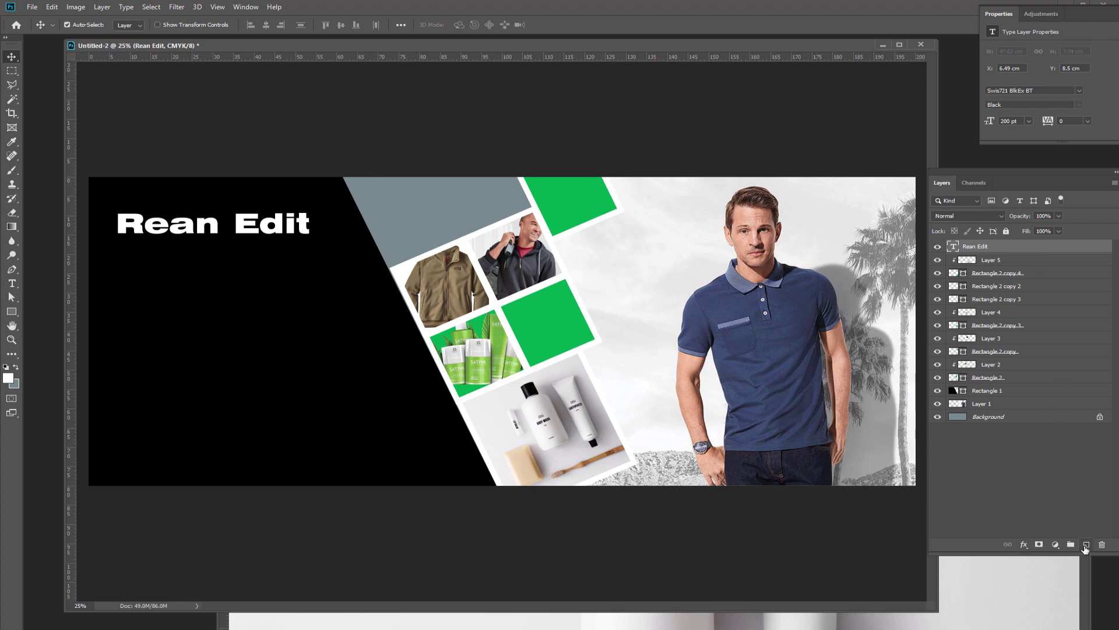
# - On a new layer, draw a 13 px white vertical bar with no stroke at the lower left
pyautogui.click(1085, 545)
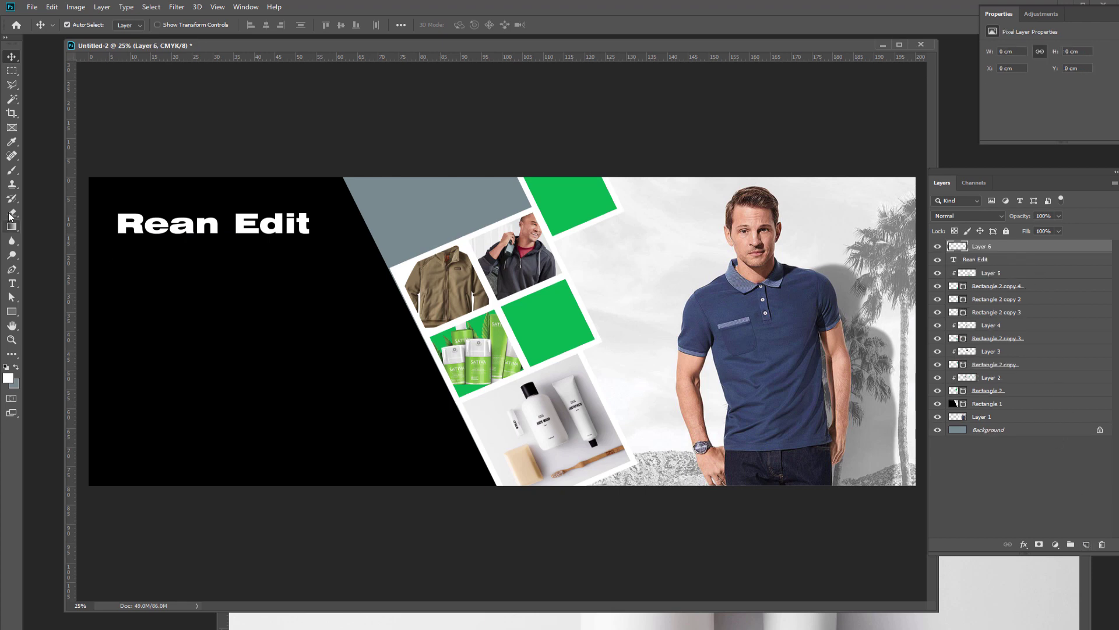
pyautogui.click(12, 311)
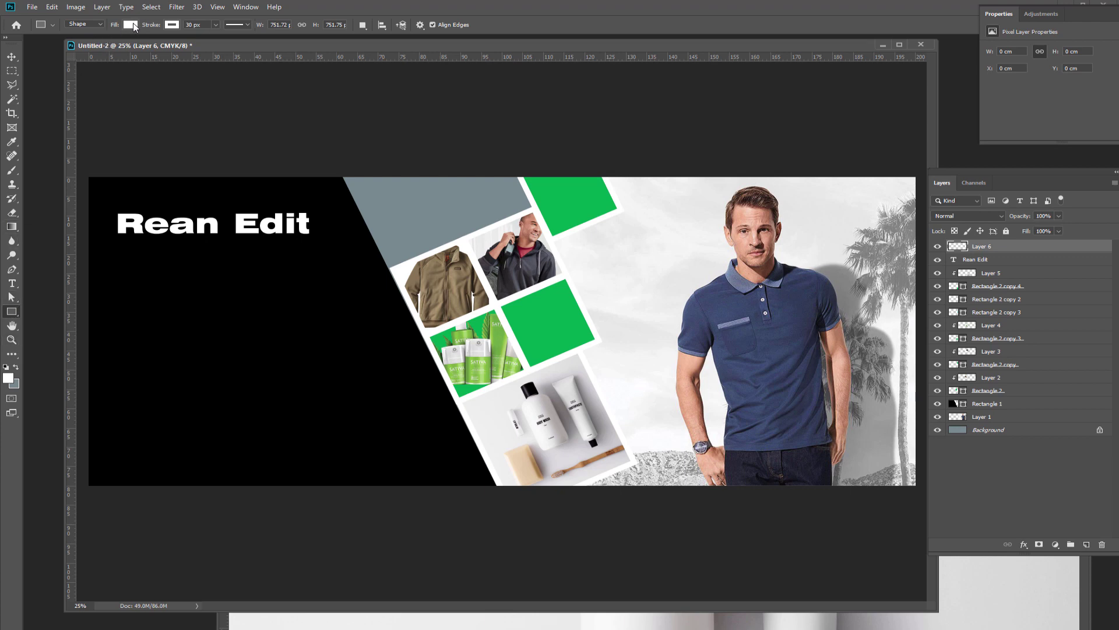
pyautogui.click(172, 24)
pyautogui.click(123, 47)
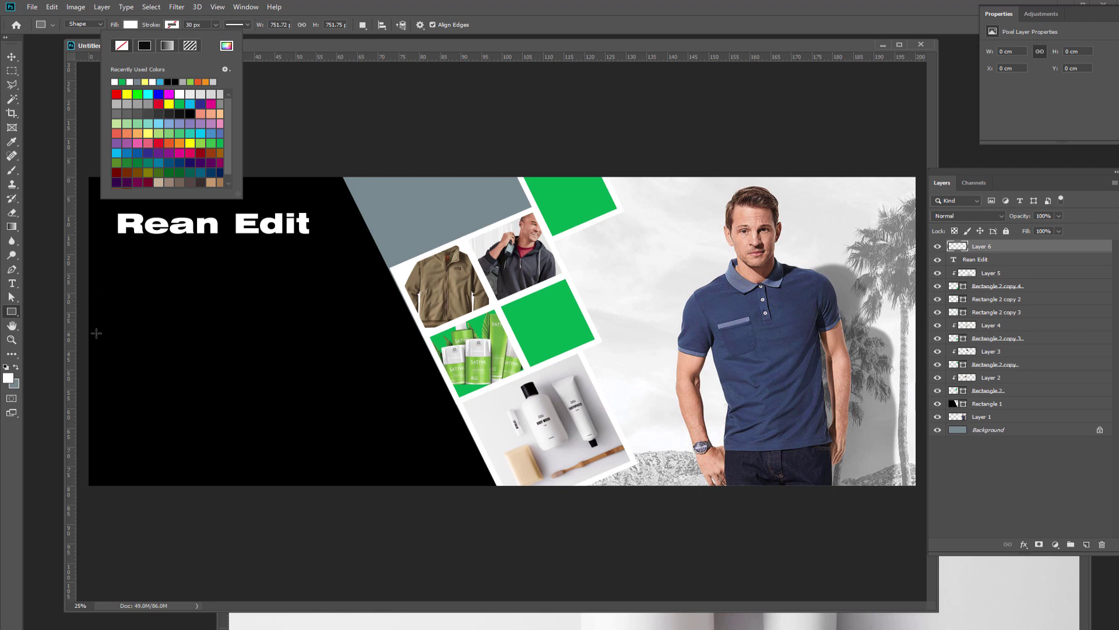
pyautogui.moveTo(96, 333); pyautogui.dragTo(96, 463)
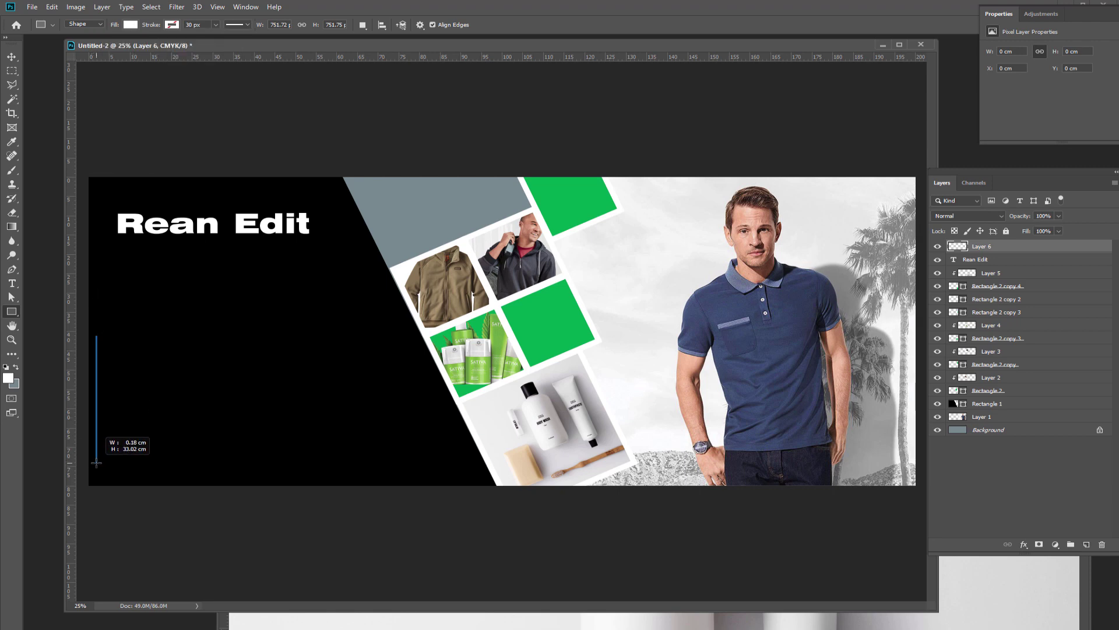
pyautogui.moveTo(96, 463); pyautogui.dragTo(96, 464)
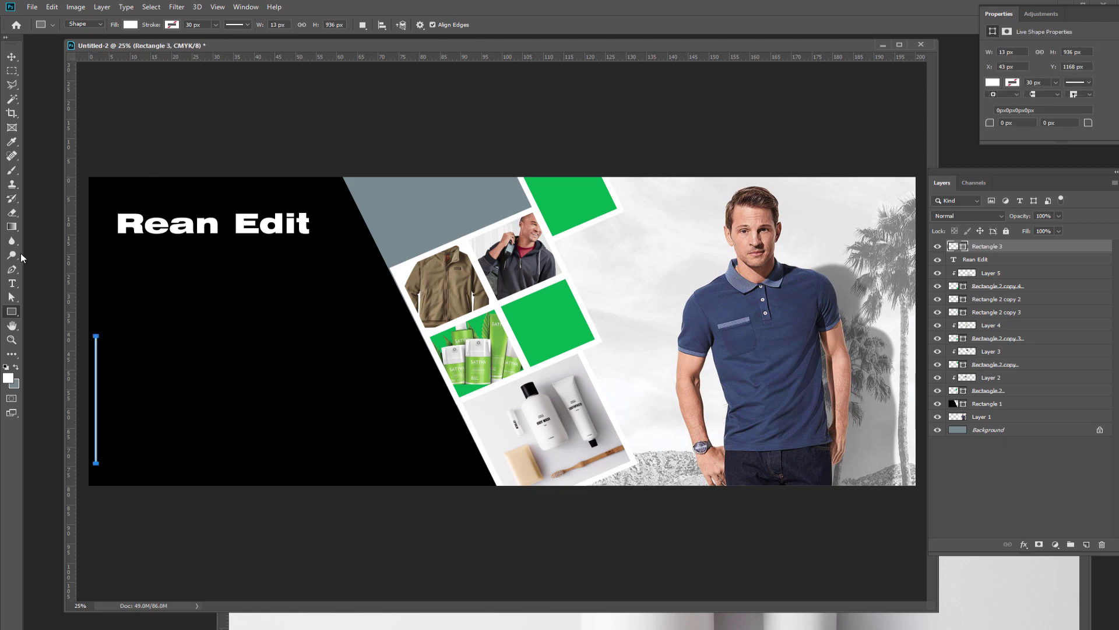
pyautogui.click(11, 57)
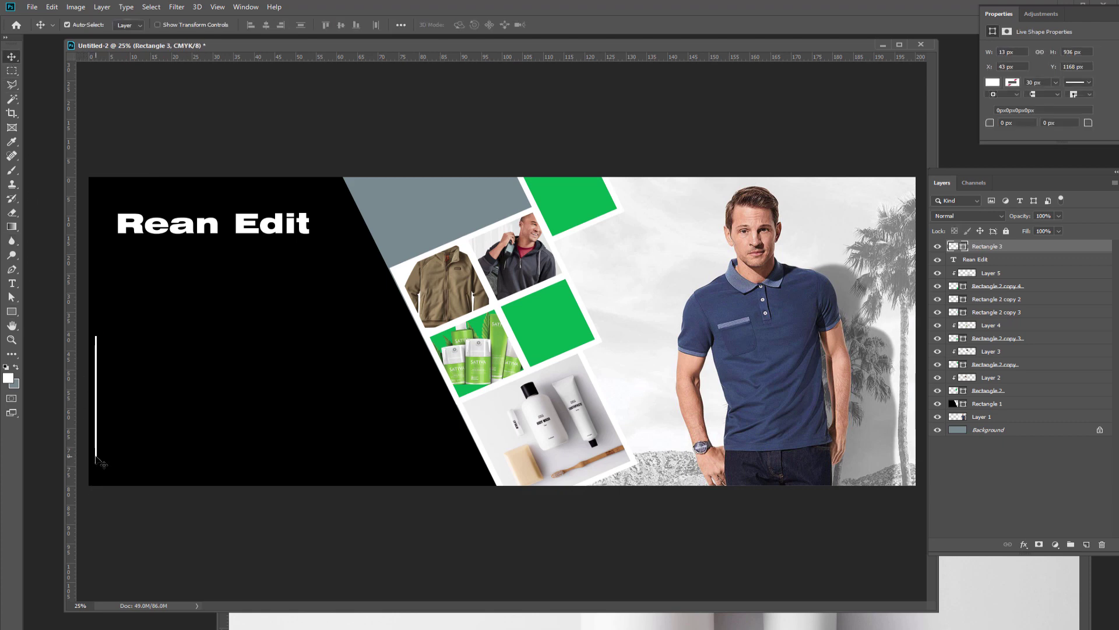
pyautogui.moveTo(100, 462); pyautogui.dragTo(103, 480)
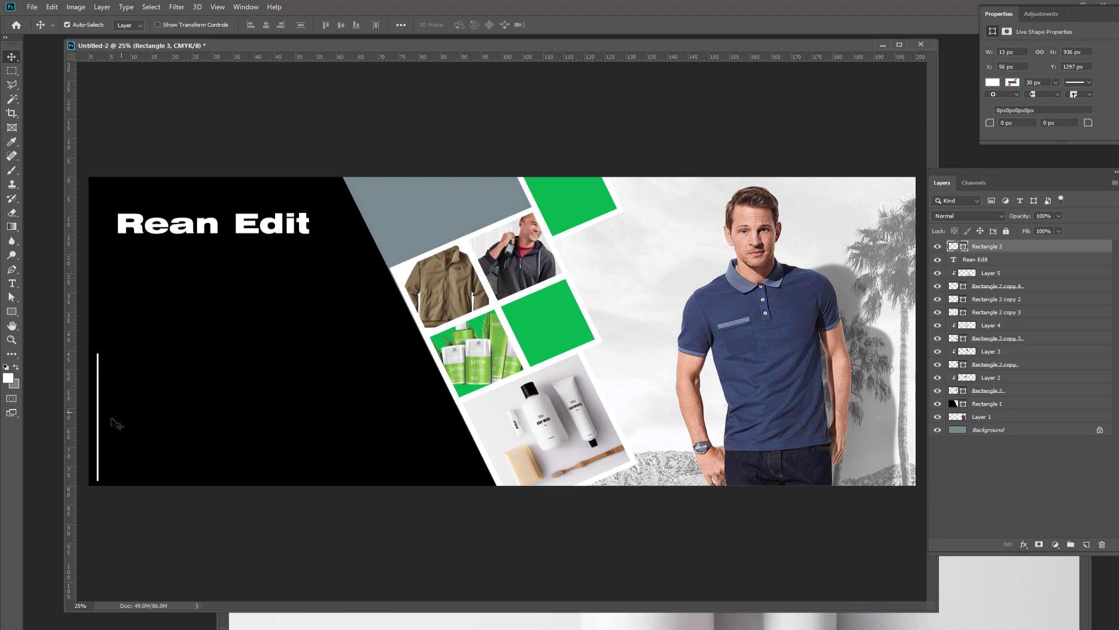
# - Shorten the white bar to about half its height, then bring up the Open window
pyautogui.hotkey('ctrl', 't')
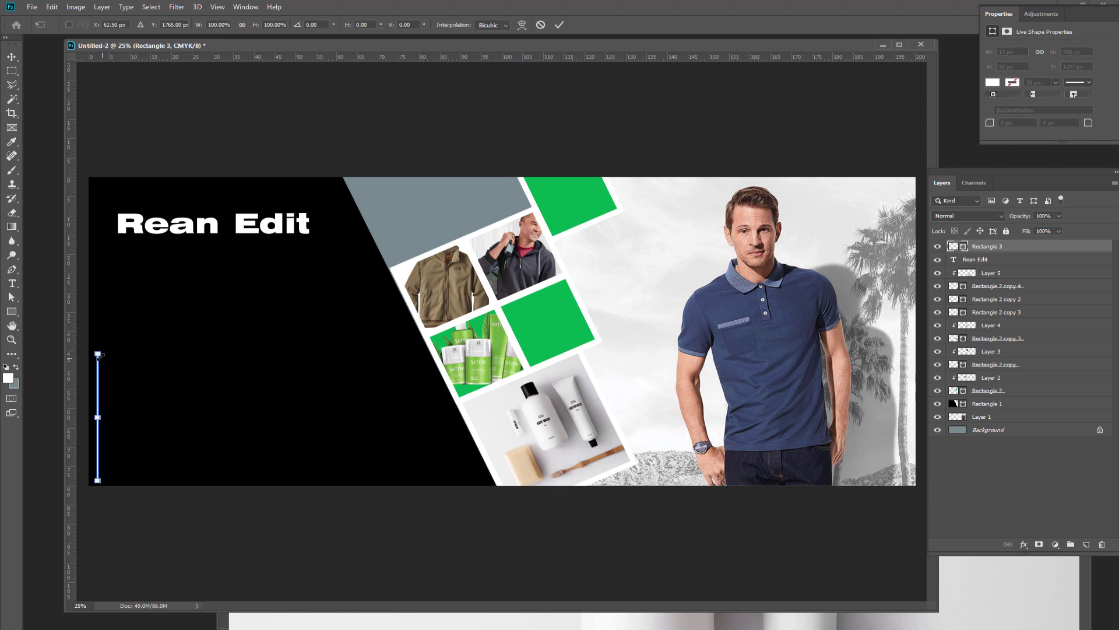
pyautogui.moveTo(97, 354); pyautogui.dragTo(97, 403)
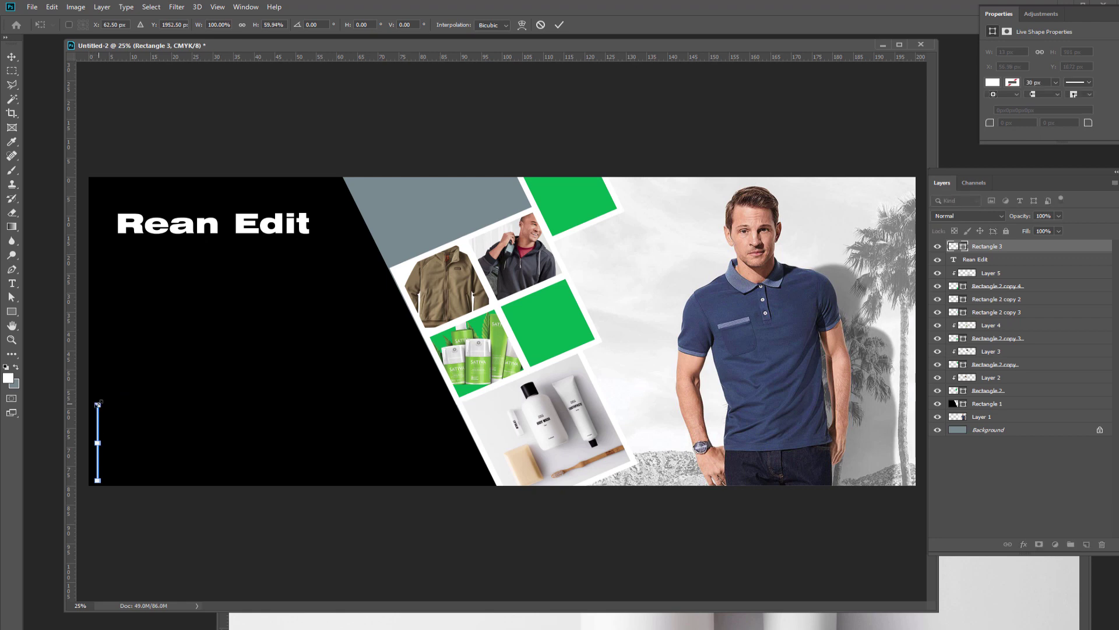
pyautogui.moveTo(97, 403); pyautogui.dragTo(98, 411)
pyautogui.press('Return')
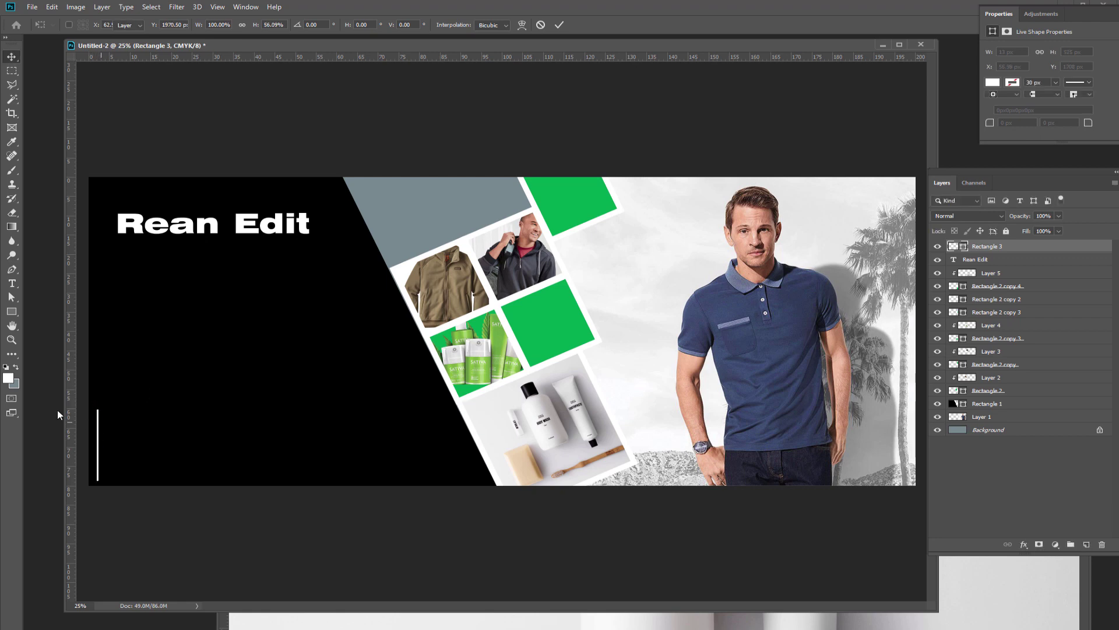
pyautogui.hotkey('ctrl', 'o')
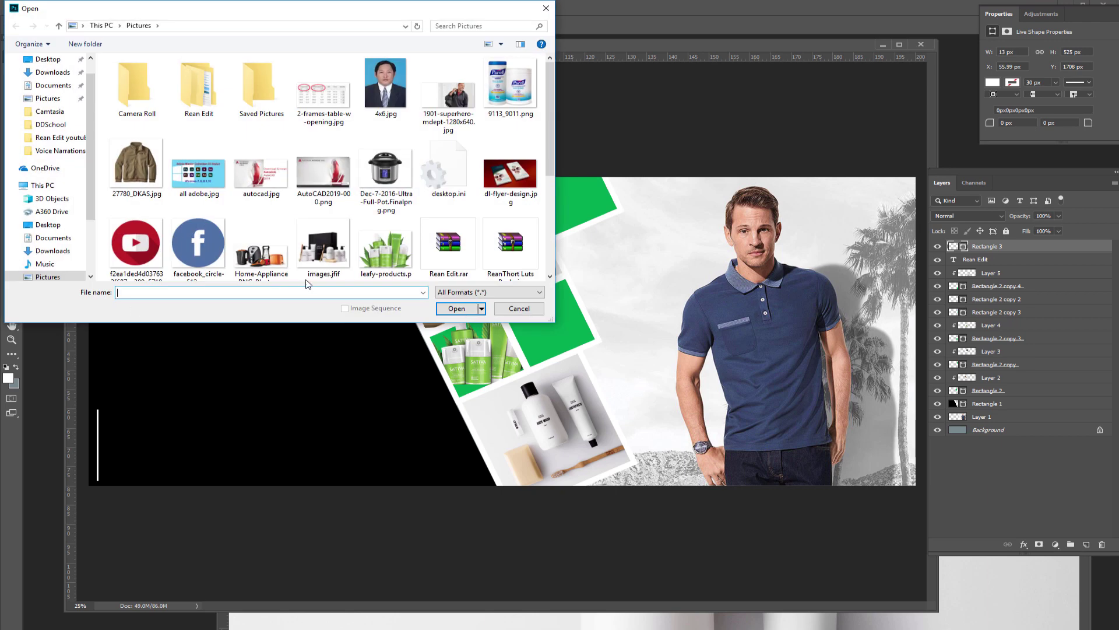
# - Open the YouTube icon image and copy it into the banner document
pyautogui.doubleClick(134, 244)
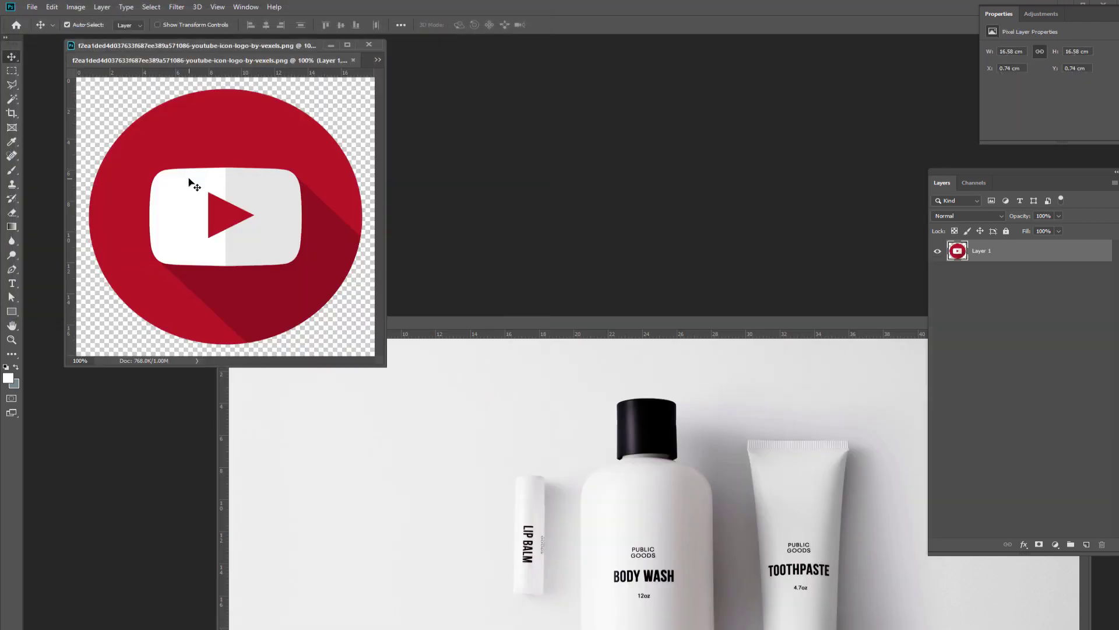
pyautogui.moveTo(887, 323); pyautogui.dragTo(716, 327)
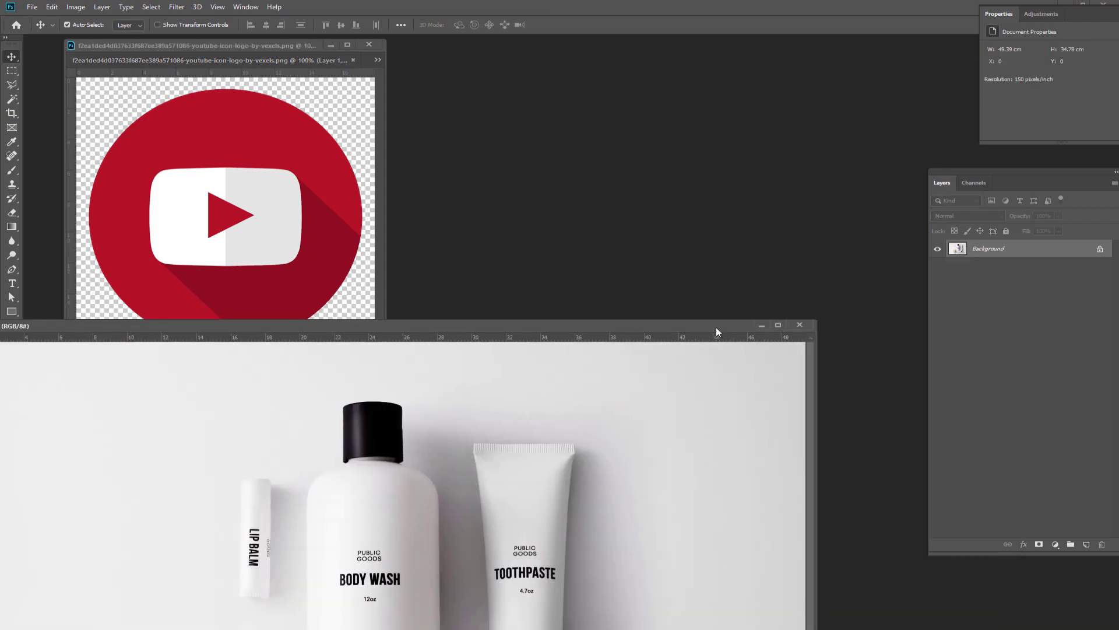
pyautogui.click(803, 323)
pyautogui.moveTo(257, 61); pyautogui.dragTo(531, 190)
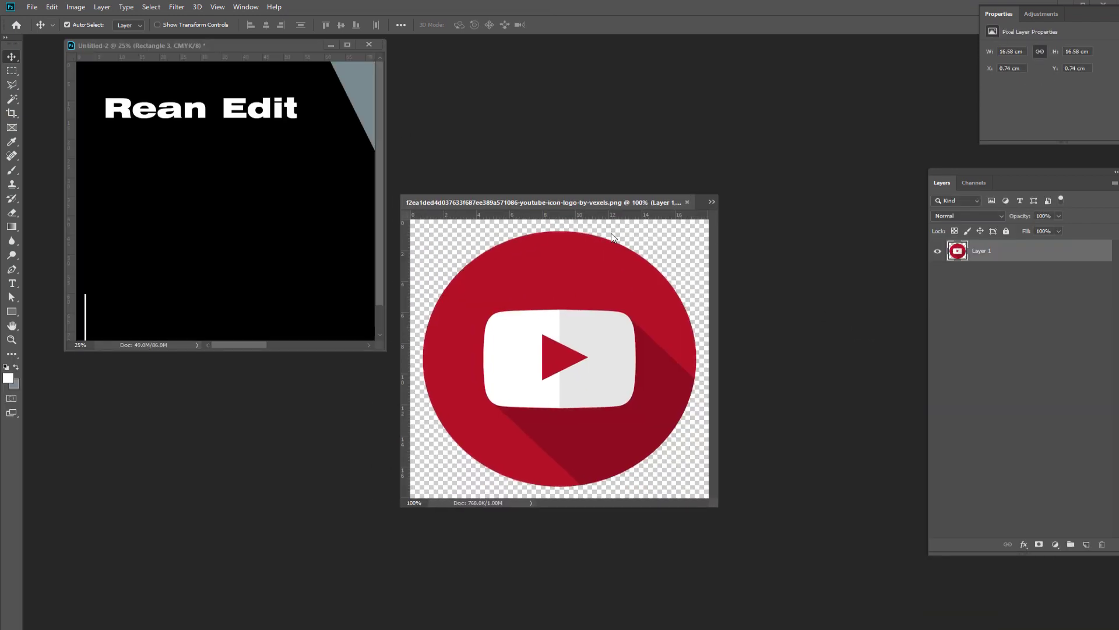
pyautogui.moveTo(575, 357); pyautogui.dragTo(194, 286)
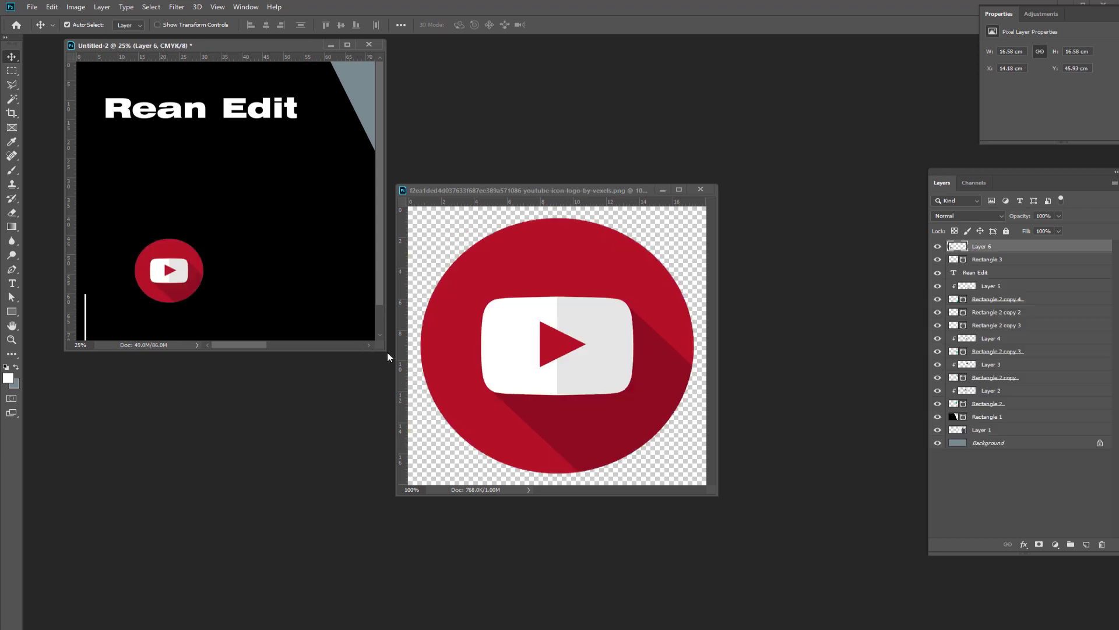
pyautogui.moveTo(383, 350); pyautogui.dragTo(678, 540)
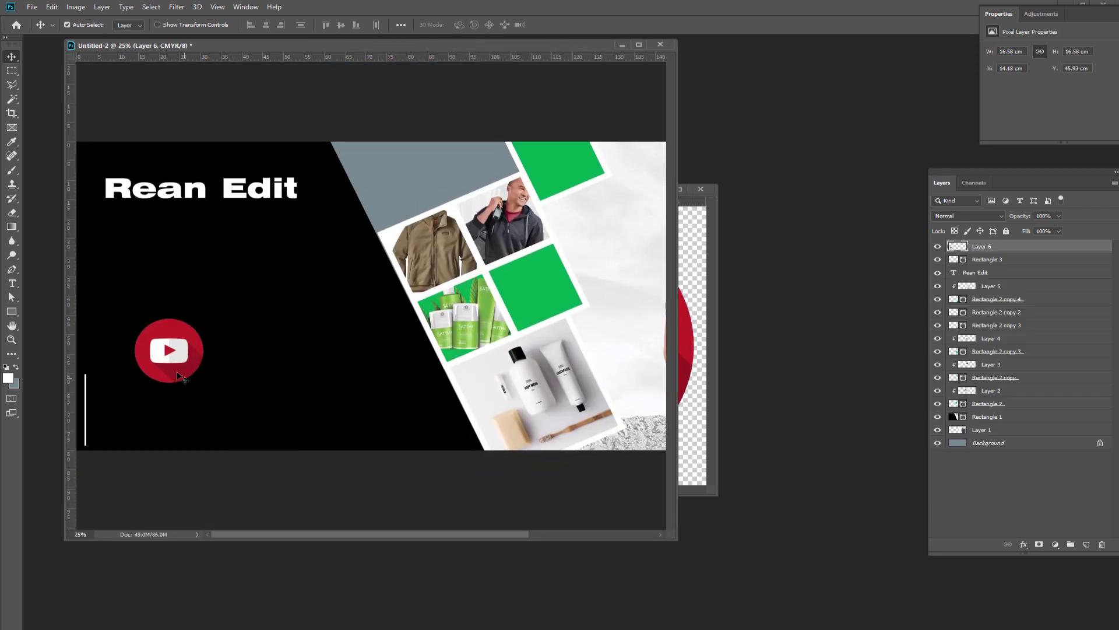
# - Place the YouTube icon at the banner's bottom-left and scale it to 6.71 cm
pyautogui.moveTo(176, 354)
pyautogui.mouseDown()
pyautogui.moveTo(145, 425)
pyautogui.moveTo(132, 426)
pyautogui.mouseUp()
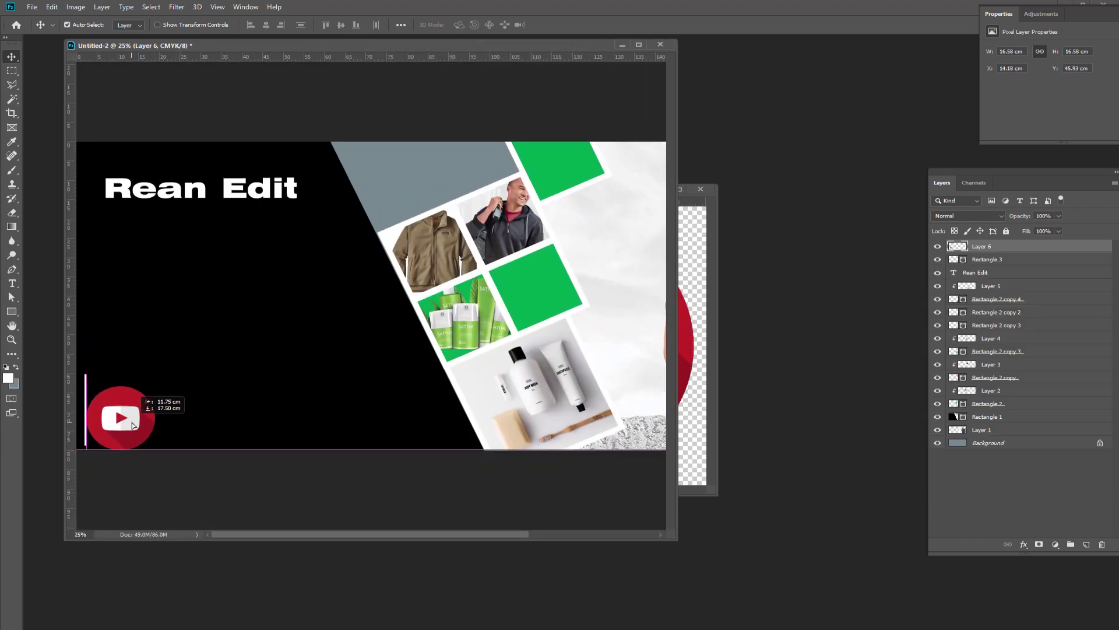
pyautogui.hotkey('ctrl', 't')
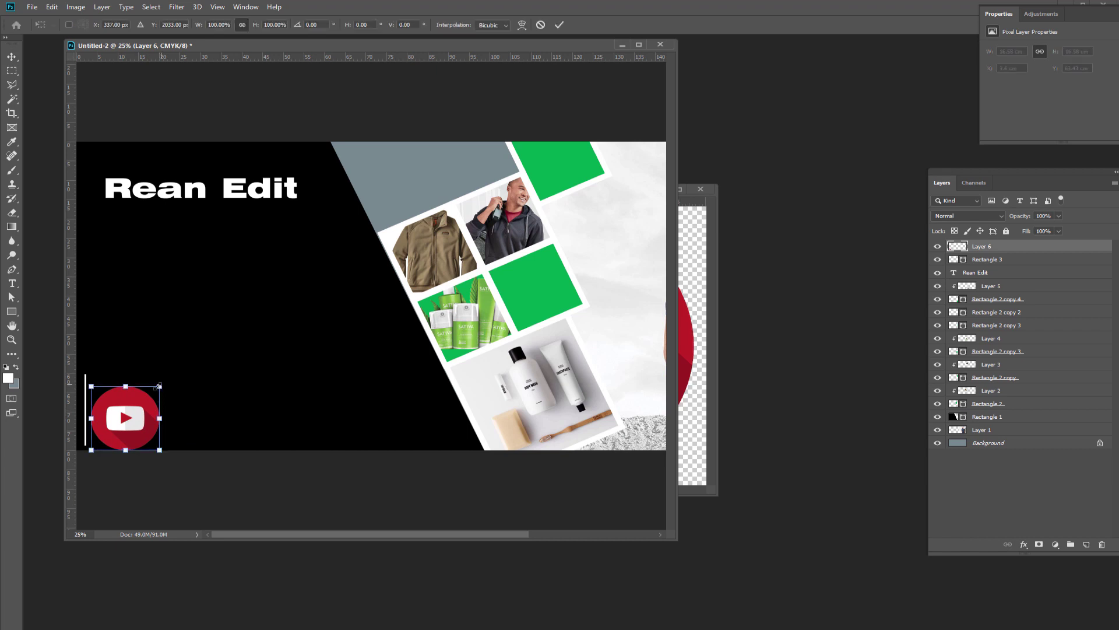
pyautogui.moveTo(160, 386); pyautogui.dragTo(122, 419)
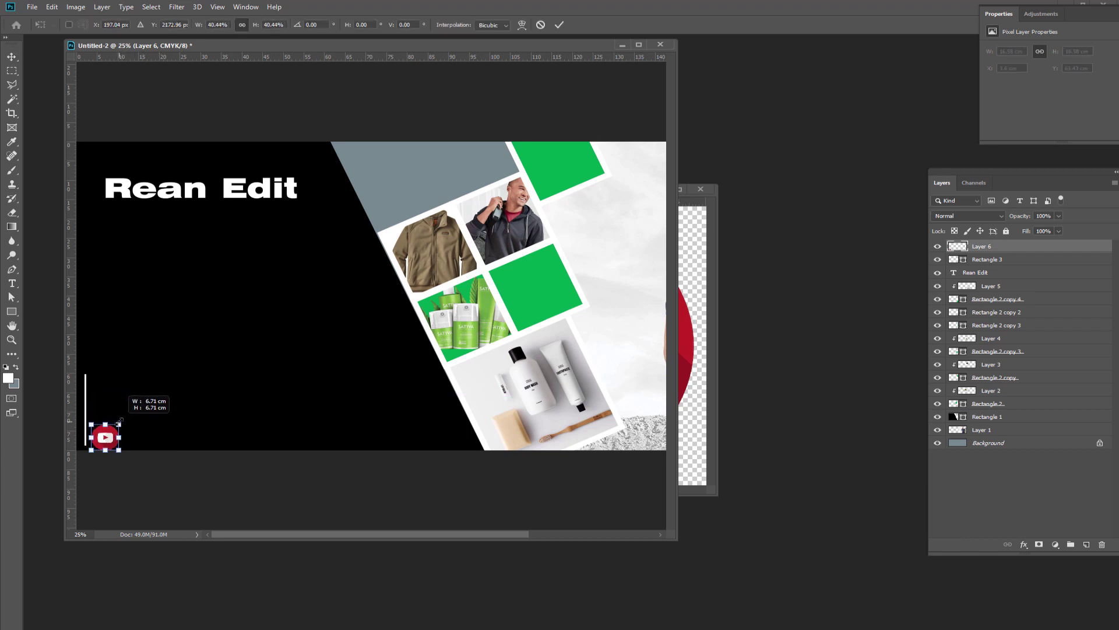
pyautogui.moveTo(121, 418); pyautogui.dragTo(105, 439)
pyautogui.press('Return')
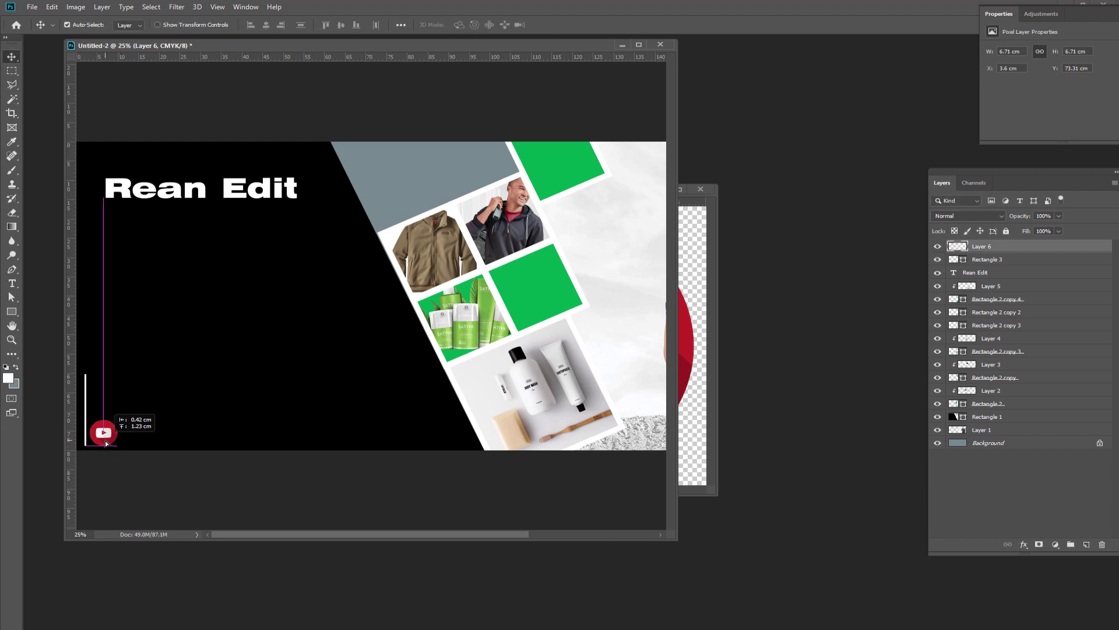
pyautogui.hotkey('ctrl', 'o')
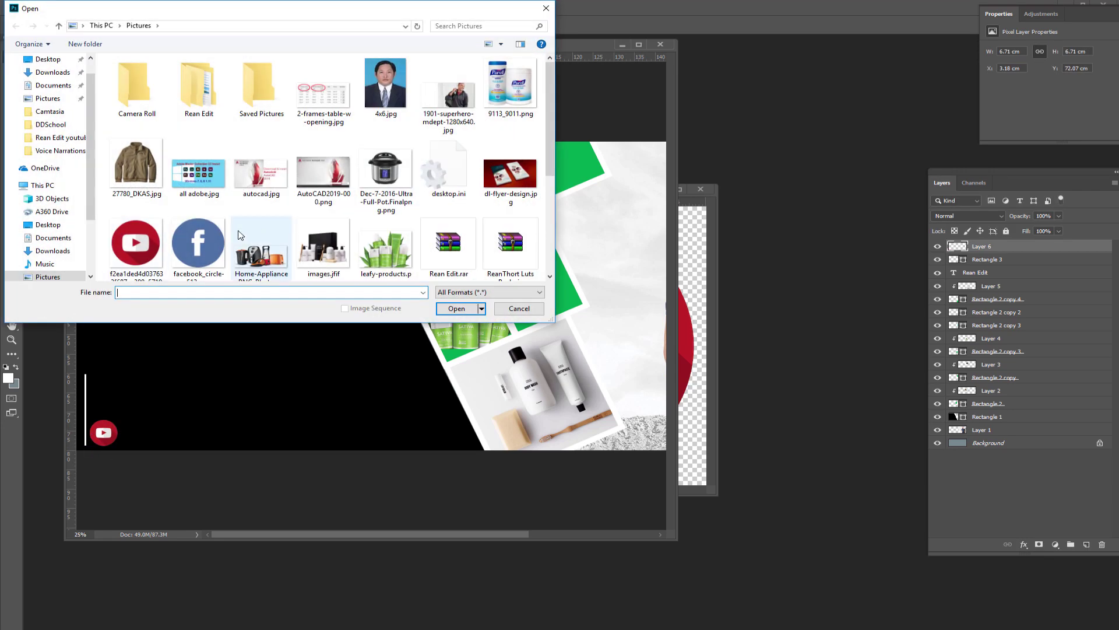
# - Open facebook_circle-512.png and copy the Facebook circle into the banner
pyautogui.doubleClick(190, 236)
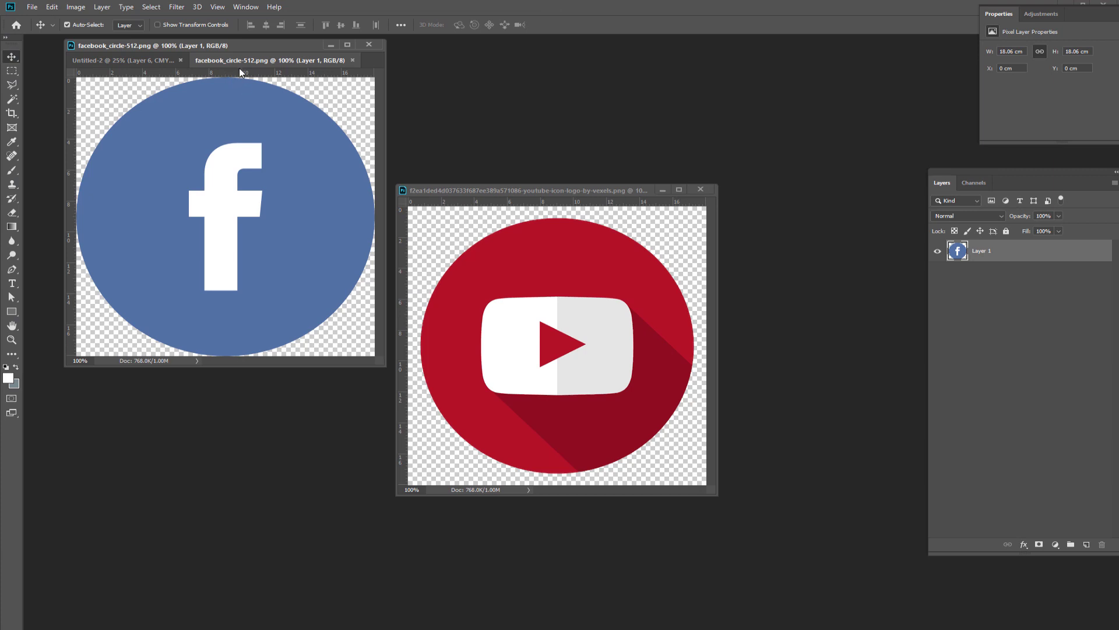
pyautogui.moveTo(239, 68); pyautogui.dragTo(573, 326)
pyautogui.click(172, 219)
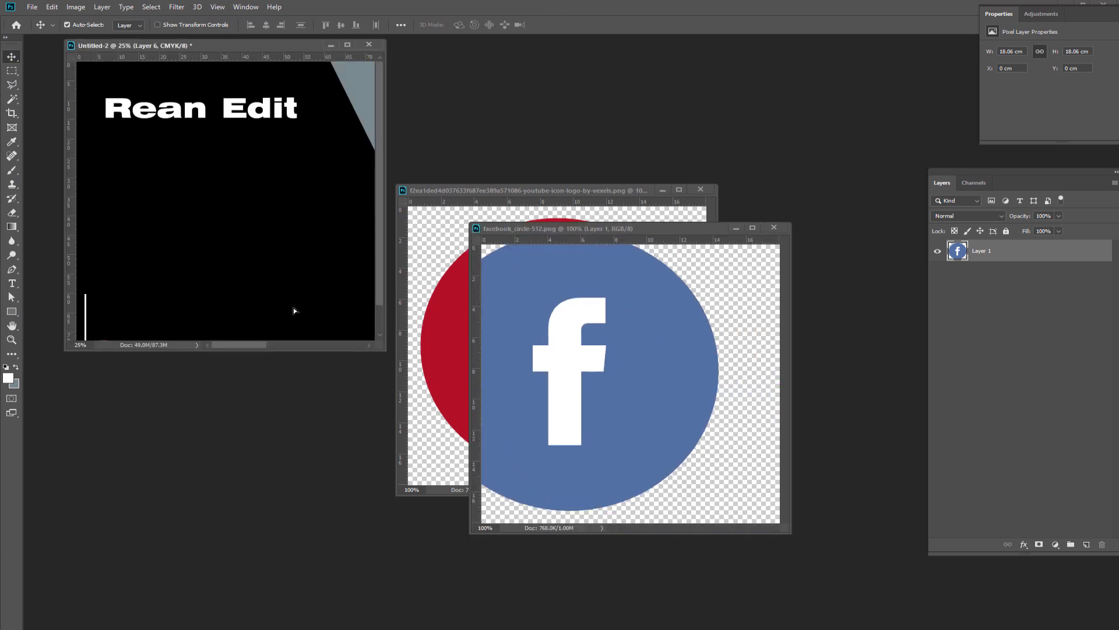
pyautogui.moveTo(293, 310); pyautogui.dragTo(808, 577)
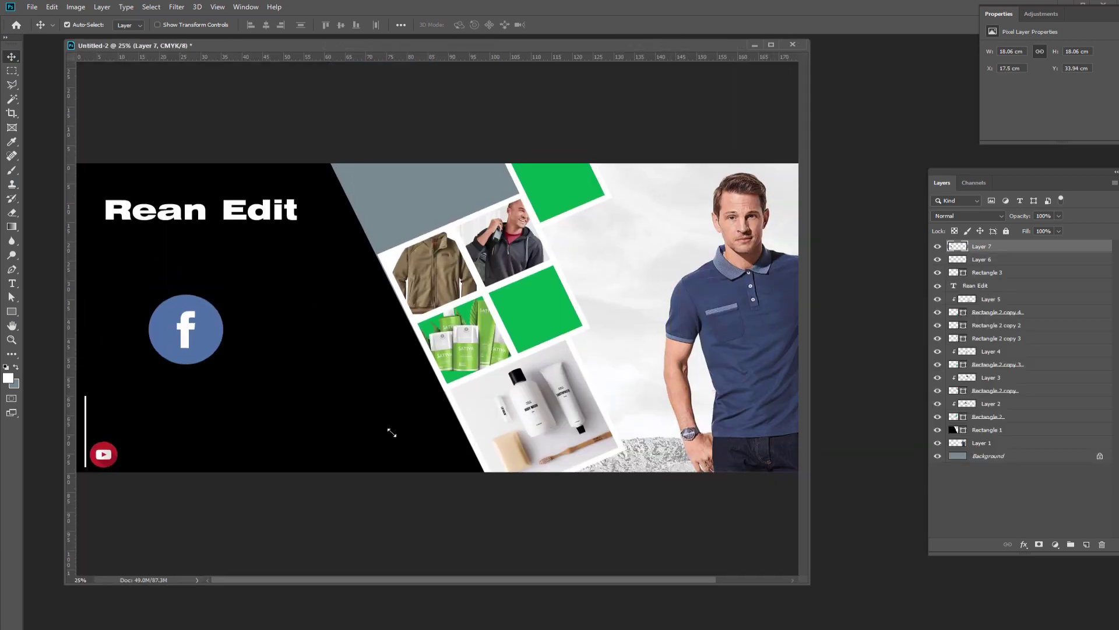
# - Shrink the Facebook circle to about 5.86 cm and align it beside the YouTube icon
pyautogui.moveTo(182, 342)
pyautogui.mouseDown()
pyautogui.moveTo(163, 429)
pyautogui.moveTo(233, 454)
pyautogui.moveTo(221, 446)
pyautogui.mouseUp()
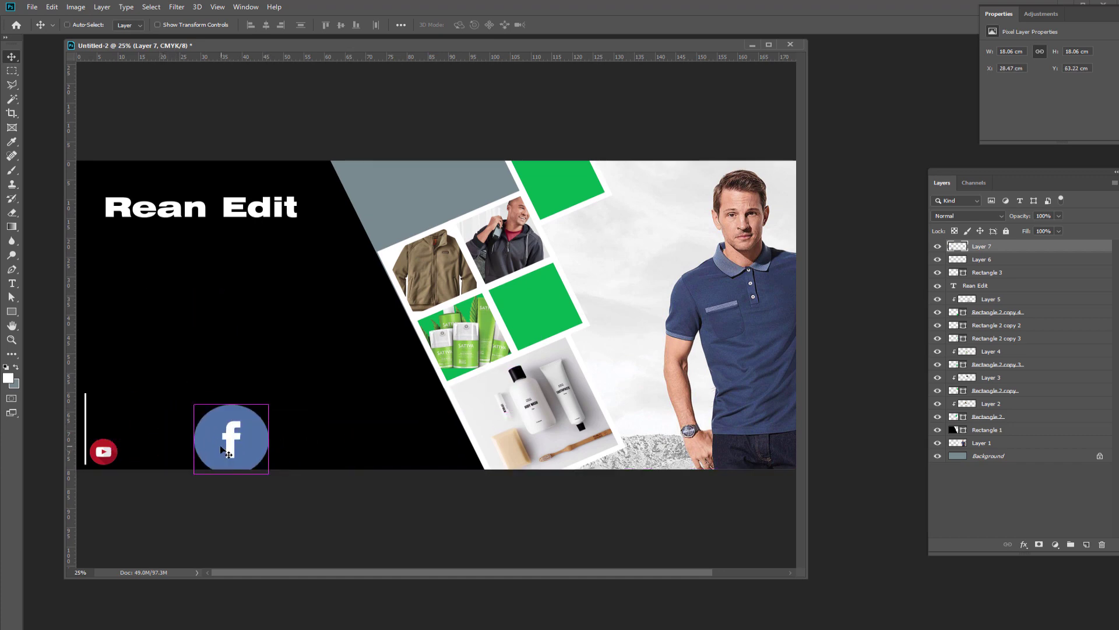
pyautogui.hotkey('ctrl', 't')
pyautogui.moveTo(268, 403); pyautogui.dragTo(218, 450)
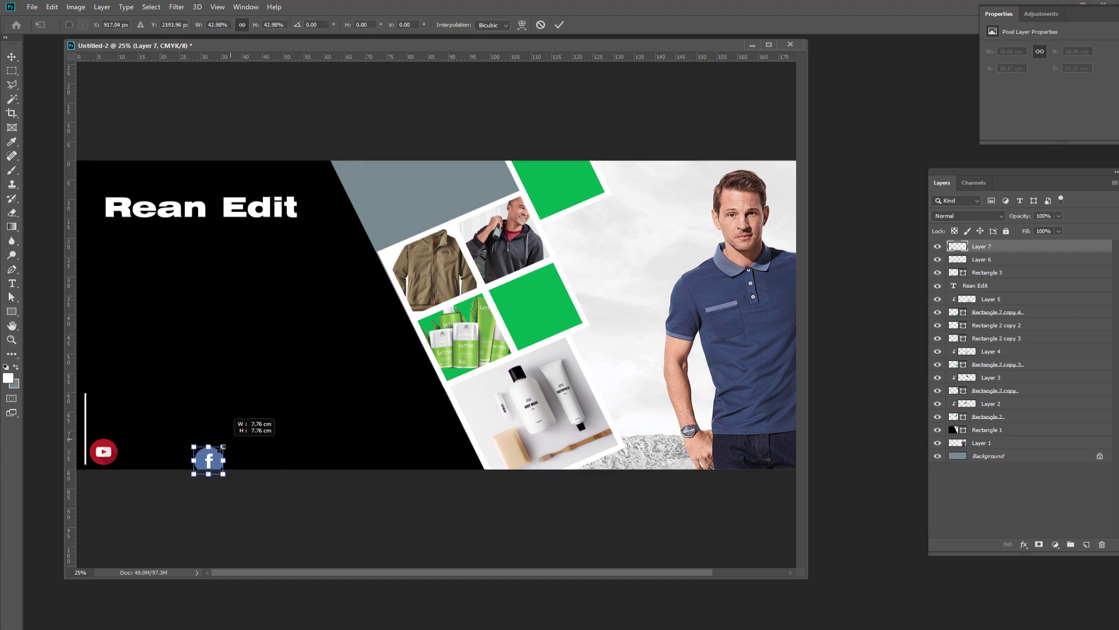
pyautogui.press('Return')
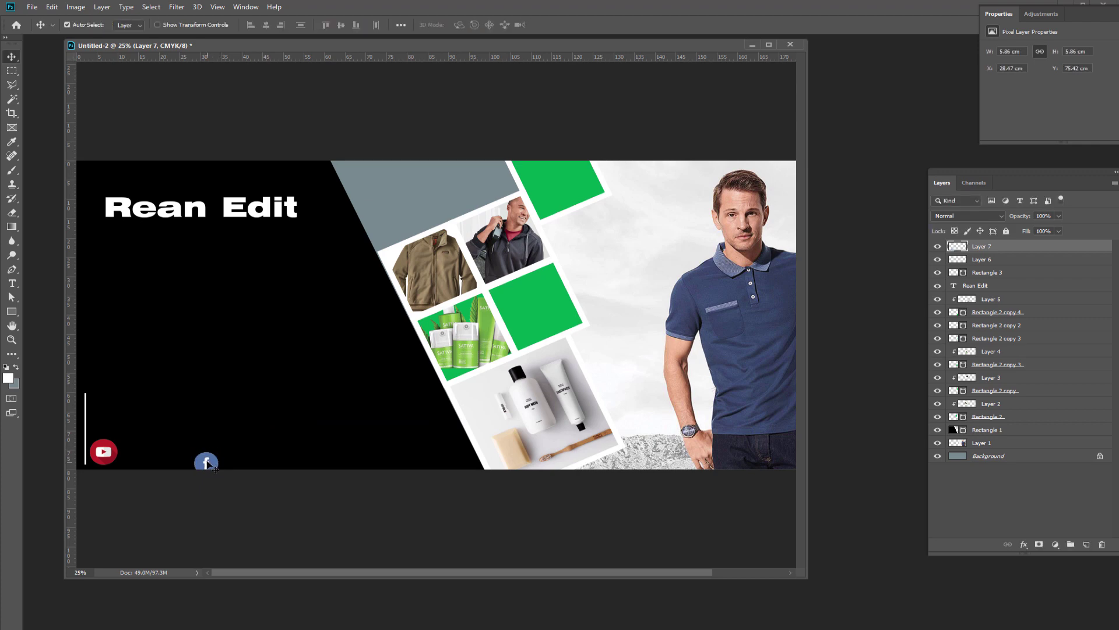
pyautogui.moveTo(208, 465); pyautogui.dragTo(208, 455)
# - Add a white 'Tel:' line with a placeholder phone number right of the social icons
pyautogui.click(12, 283)
pyautogui.click(321, 455)
pyautogui.write('Tel: 000000')
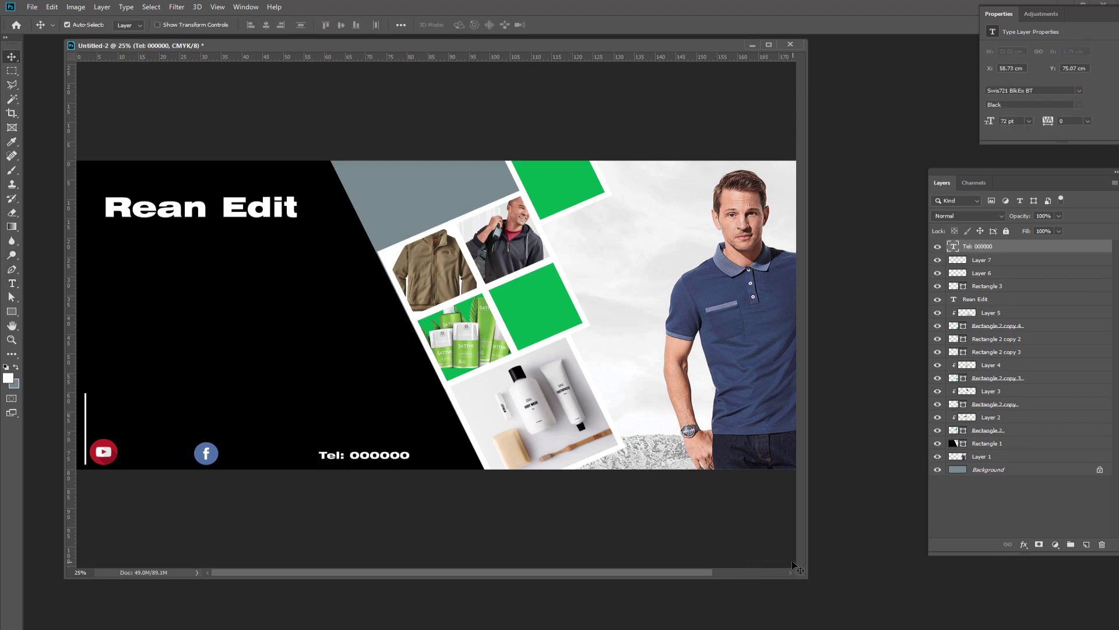
pyautogui.hotkey('ctrl', '-')
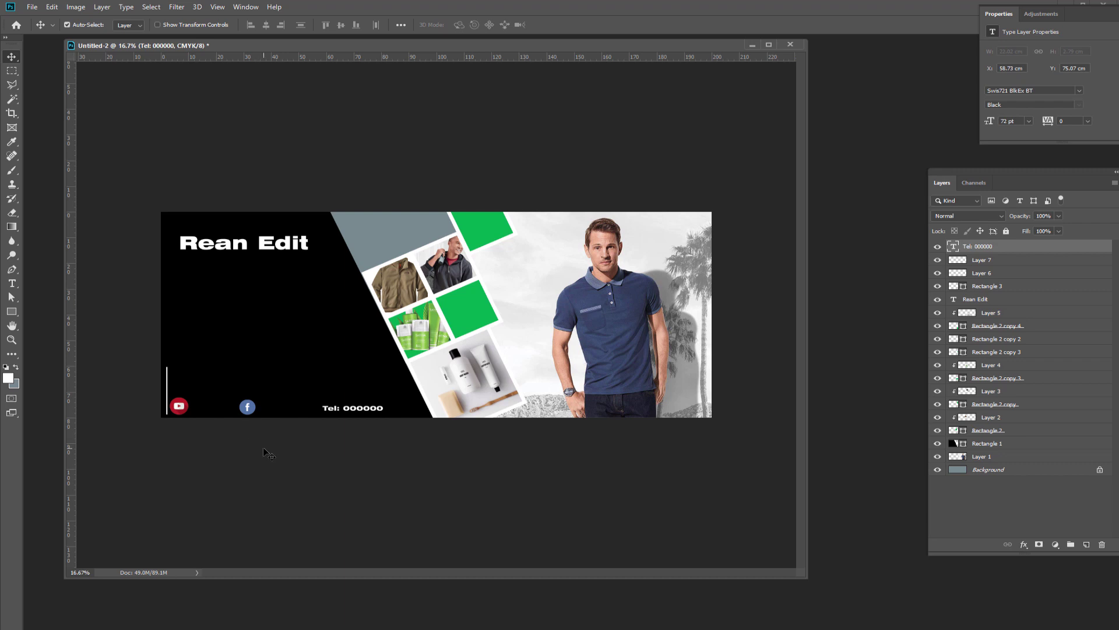
# - Start Save As and set the file format to TIFF (*.TIF;*.TIFF)
pyautogui.click(32, 10)
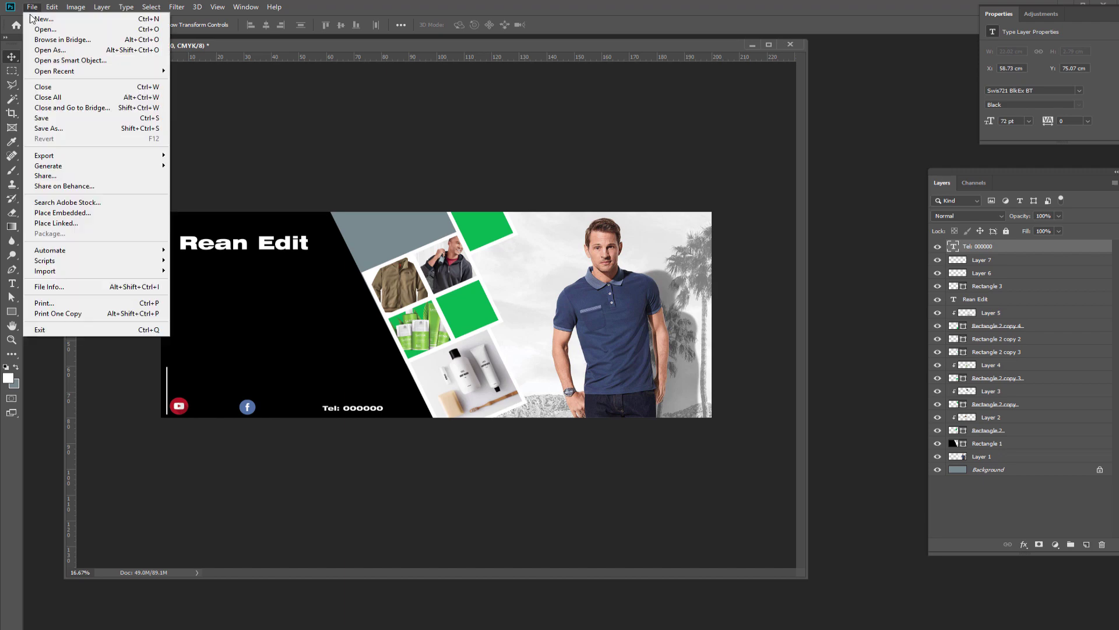
pyautogui.click(46, 130)
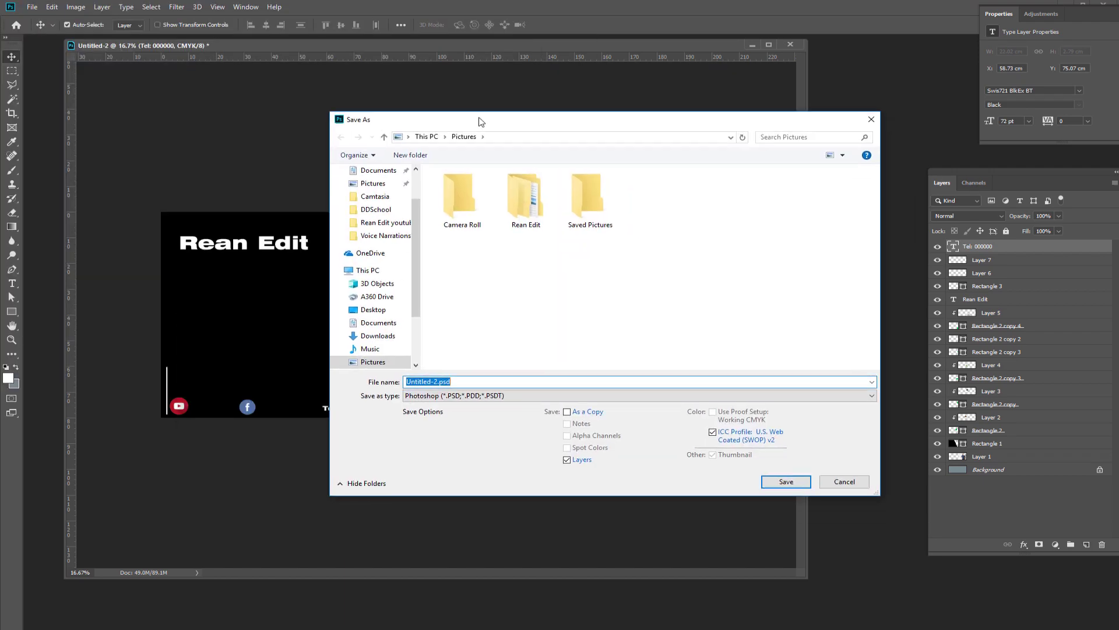
pyautogui.click(461, 395)
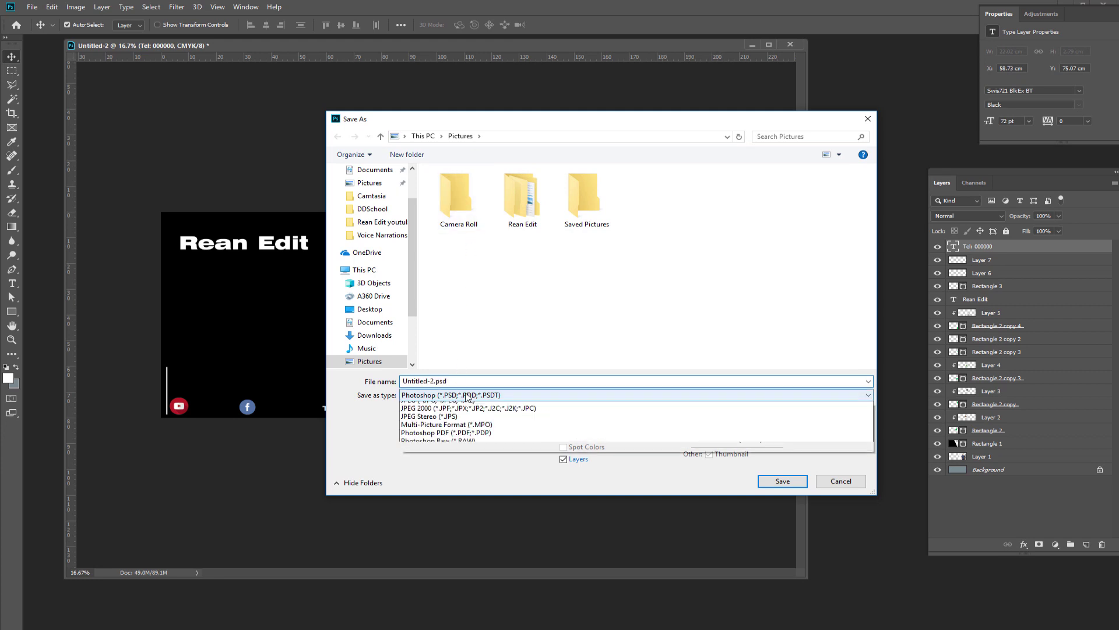
pyautogui.click(471, 408)
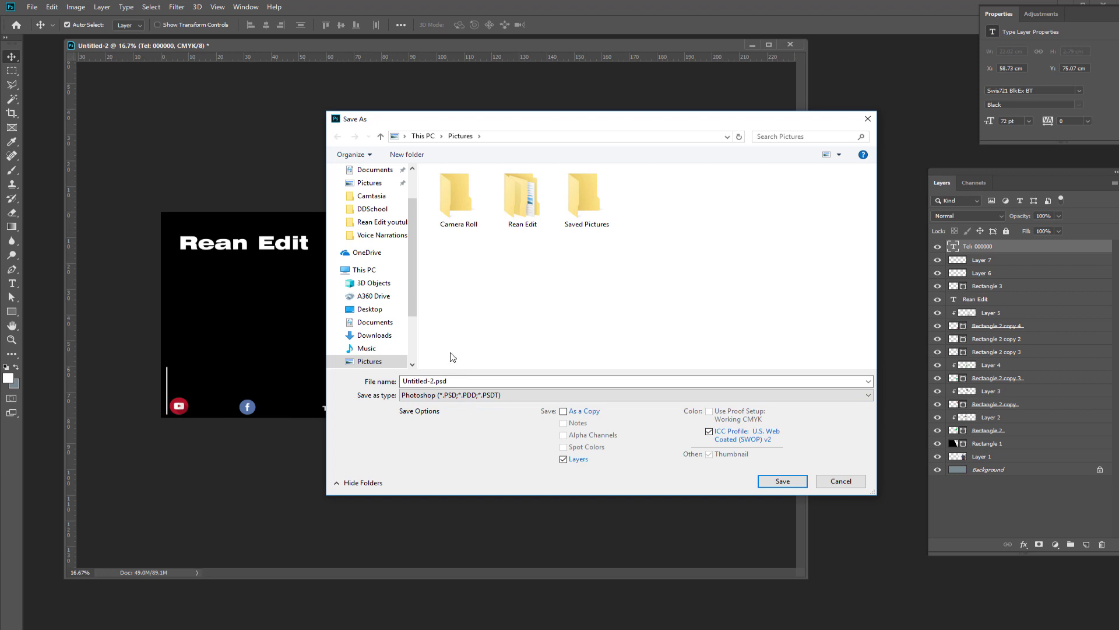
pyautogui.click(457, 381)
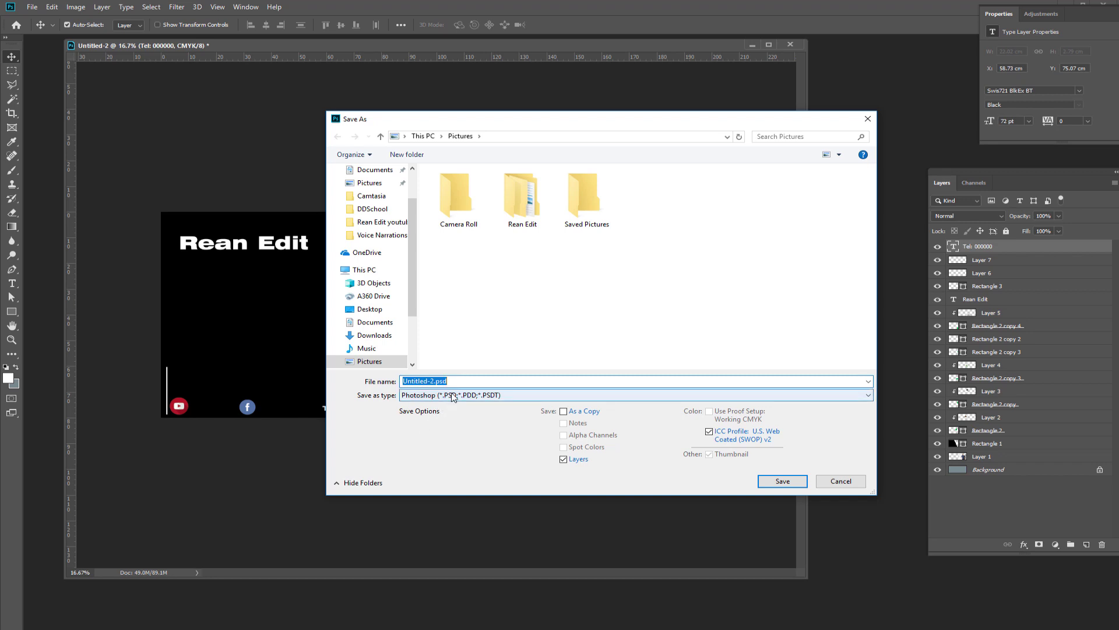
pyautogui.click(453, 396)
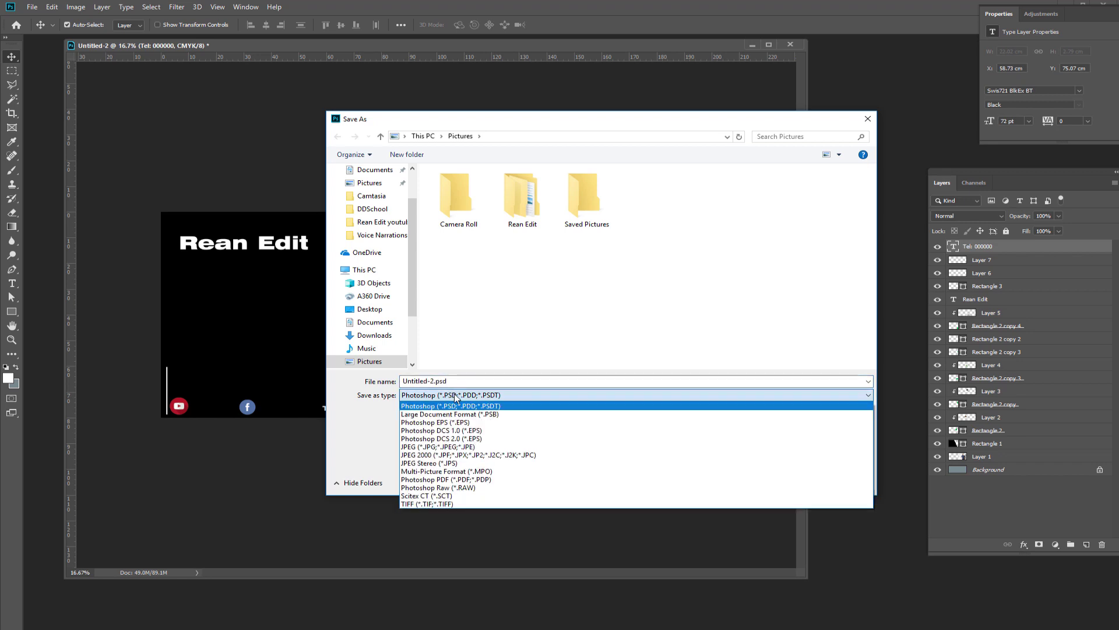
pyautogui.click(450, 504)
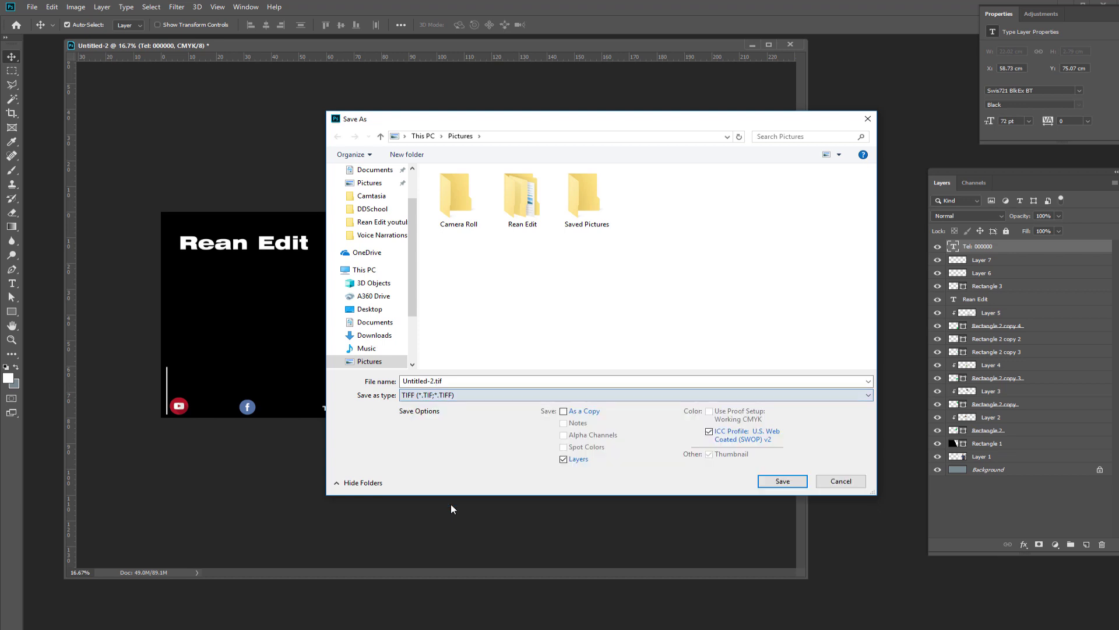
# - Enter 'Rean Edit' as the file name
pyautogui.click(458, 381)
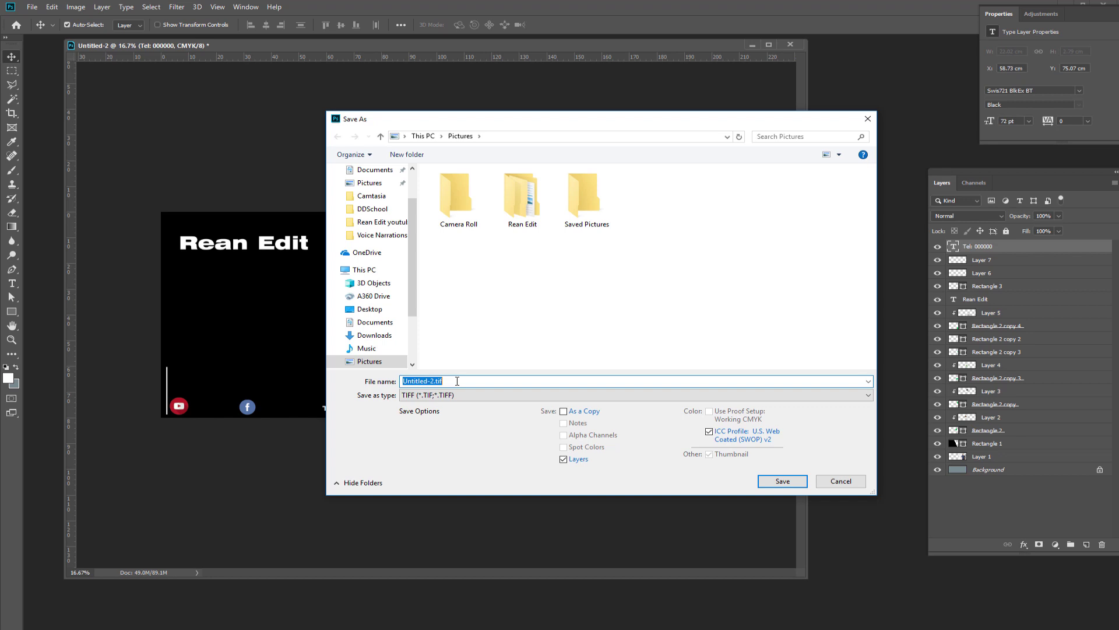
pyautogui.write('Rean ')
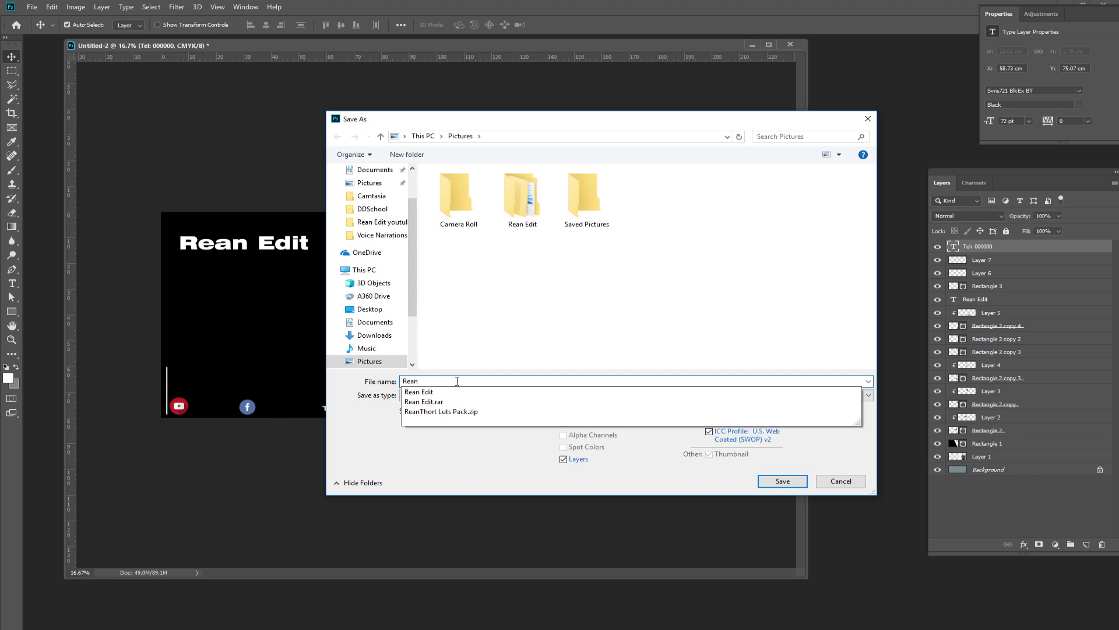
pyautogui.write('Edit')
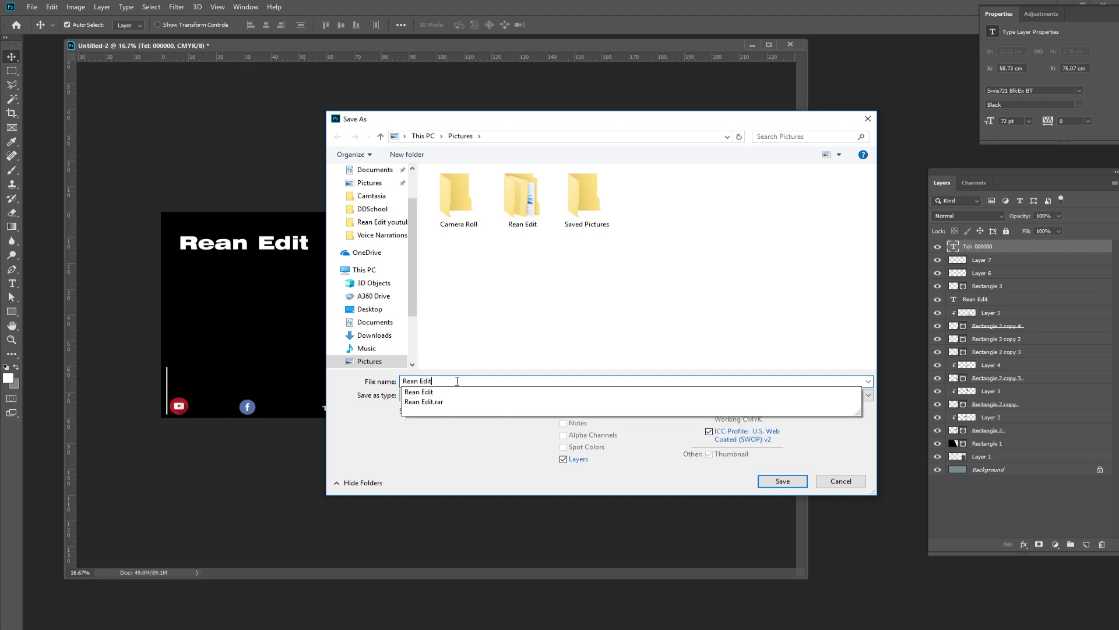
pyautogui.moveTo(370, 309)
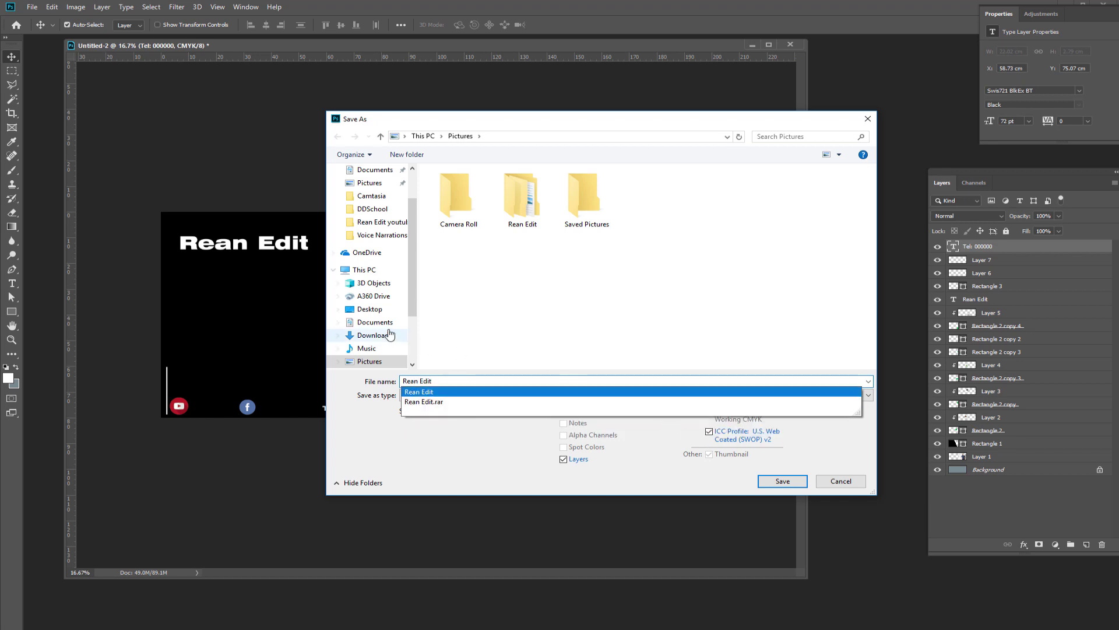
pyautogui.click(382, 311)
# - Save Rean Edit.tif with Macintosh byte order, keeping layers despite the size warning
pyautogui.click(782, 481)
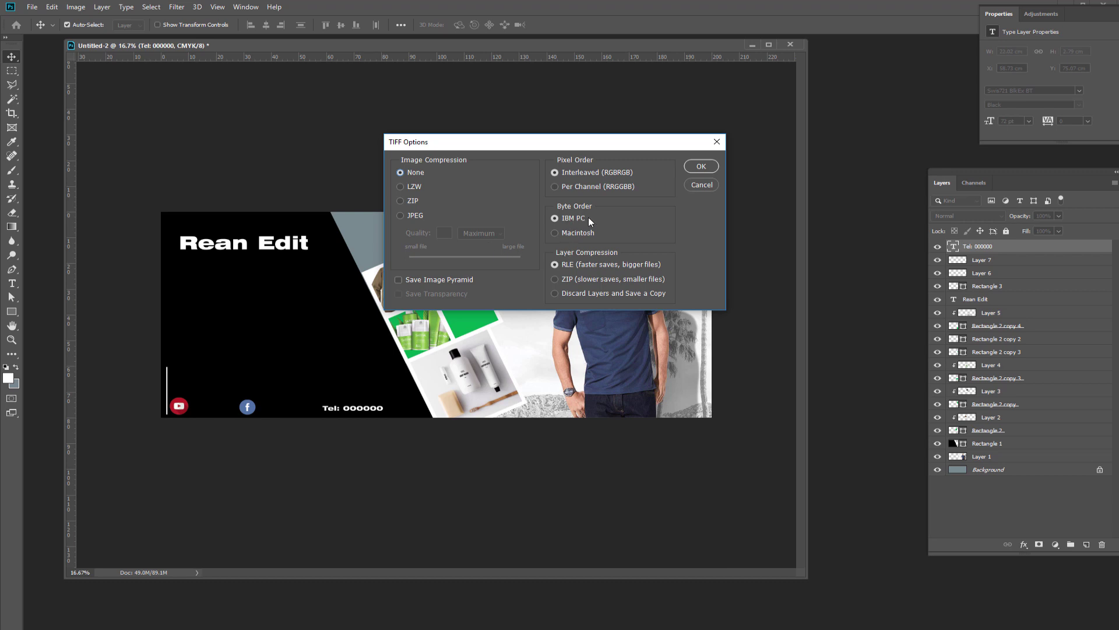
pyautogui.click(555, 232)
pyautogui.click(697, 167)
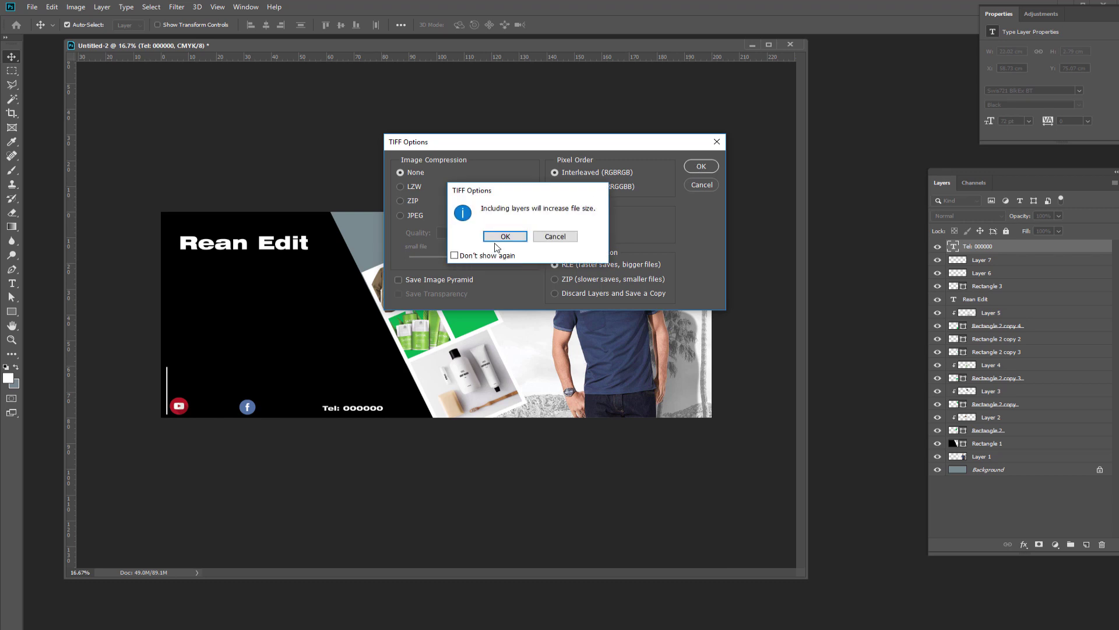
pyautogui.click(500, 238)
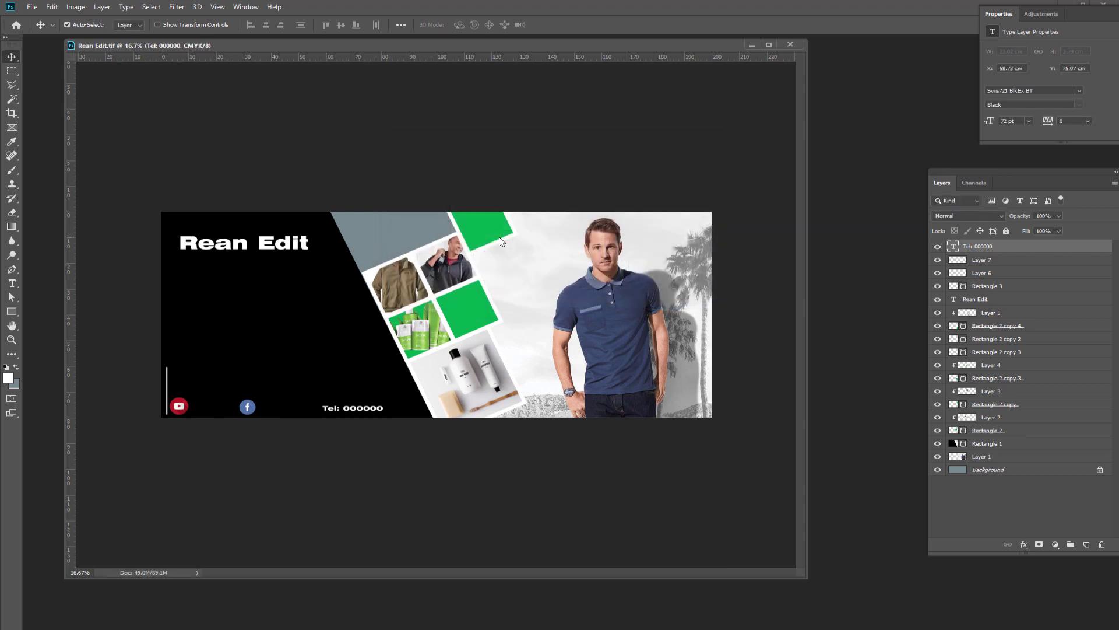